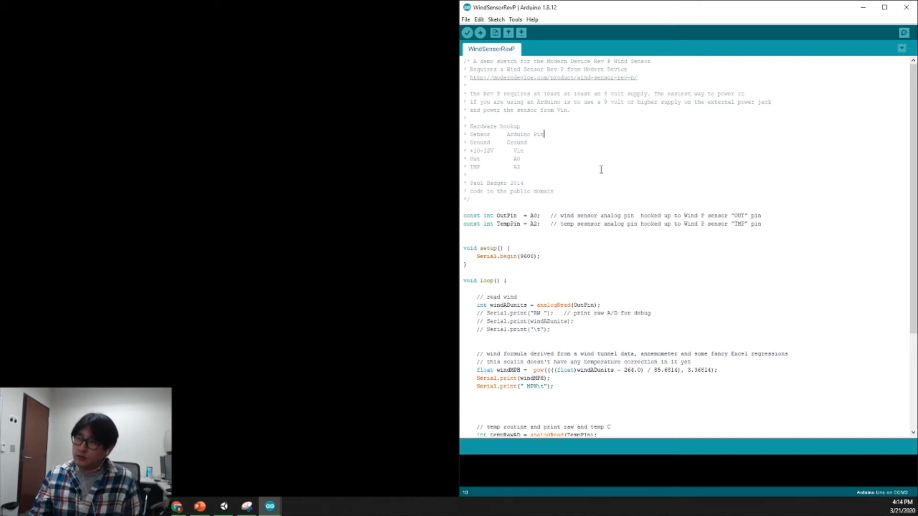
Delete the TempPin constant declaration line from the wind sensor sketch.
left_click(553, 167)
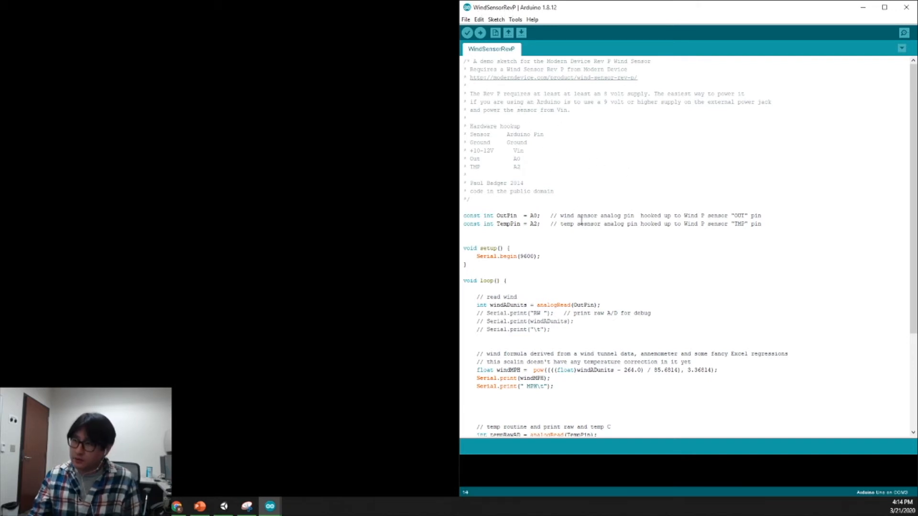
scroll(576, 212, "down", 4)
scroll(498, 124, "down", 1)
left_click(497, 94)
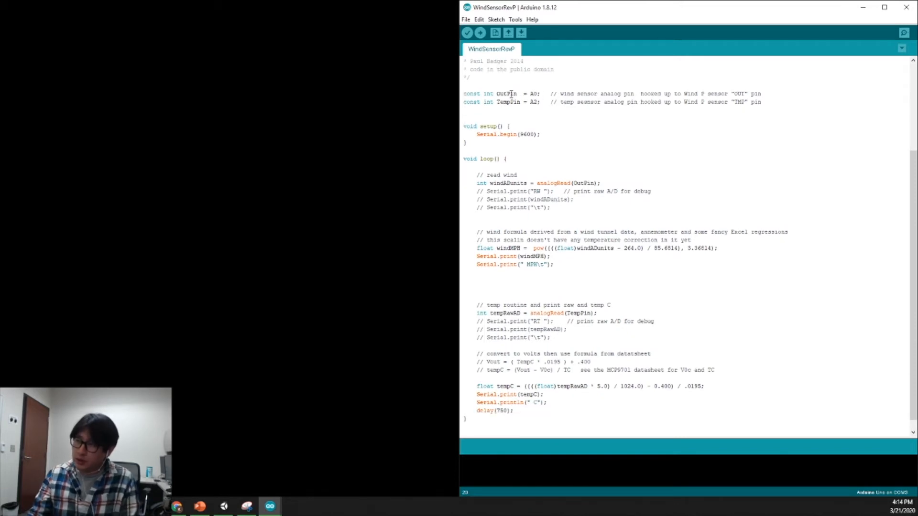
left_click(543, 102)
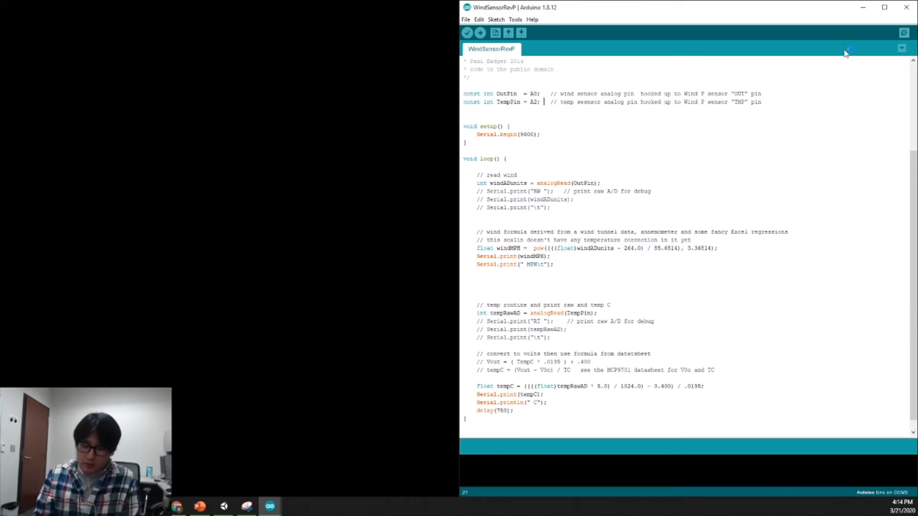
key("ctrl+slash")
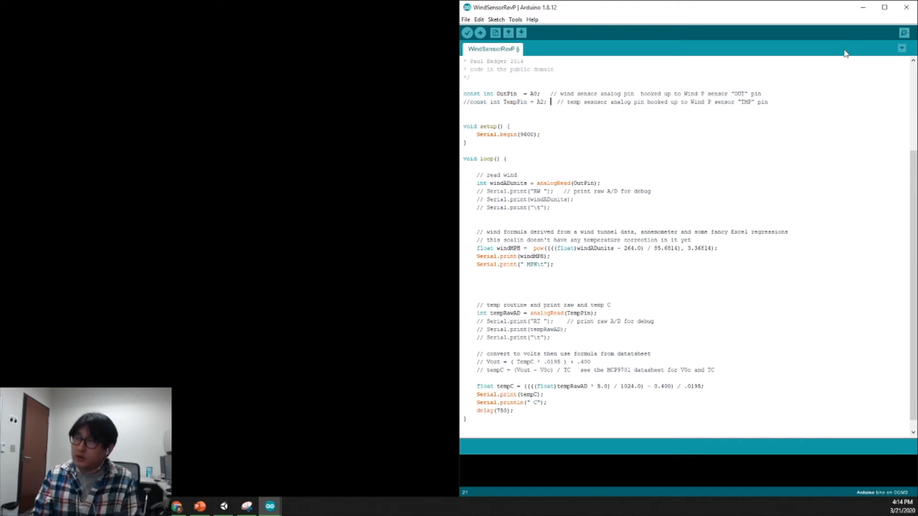
key("Home")
key("shift+End")
key("Delete")
key("Delete")
key("Down")
key("Down")
key("Down")
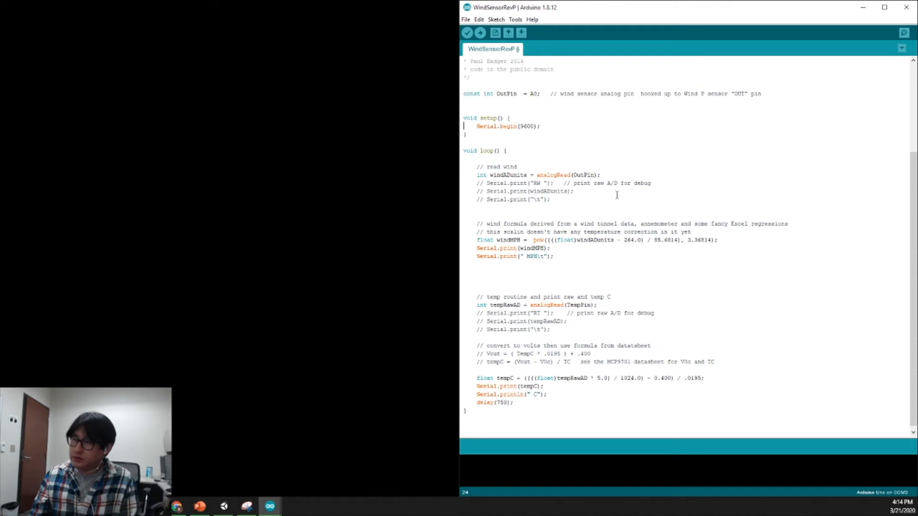
Change the windMPH output to Serial.println and remove the line that prints the " MPH\t" text.
double_click(581, 177)
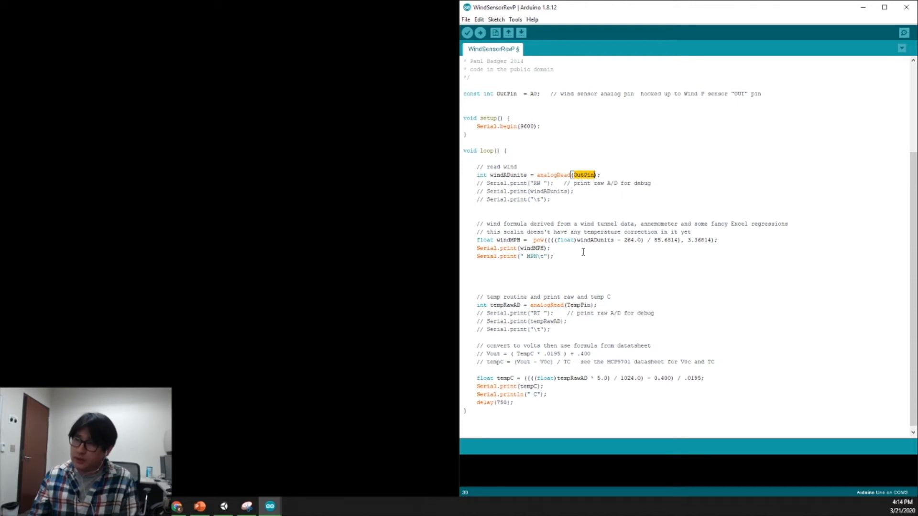
double_click(514, 240)
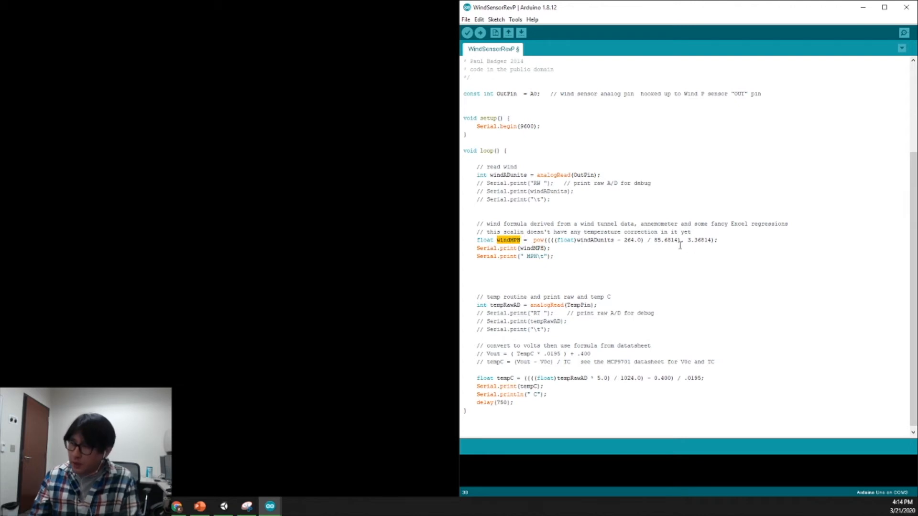
left_click(518, 248)
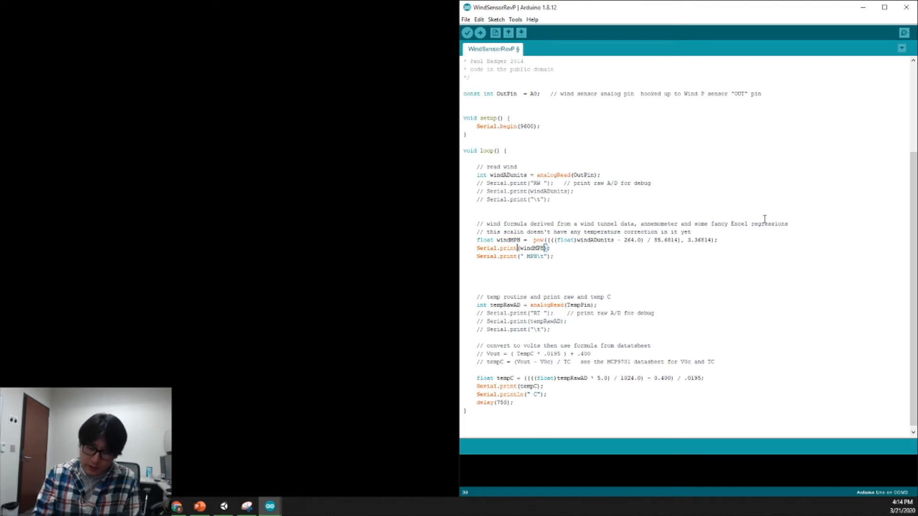
type("ln")
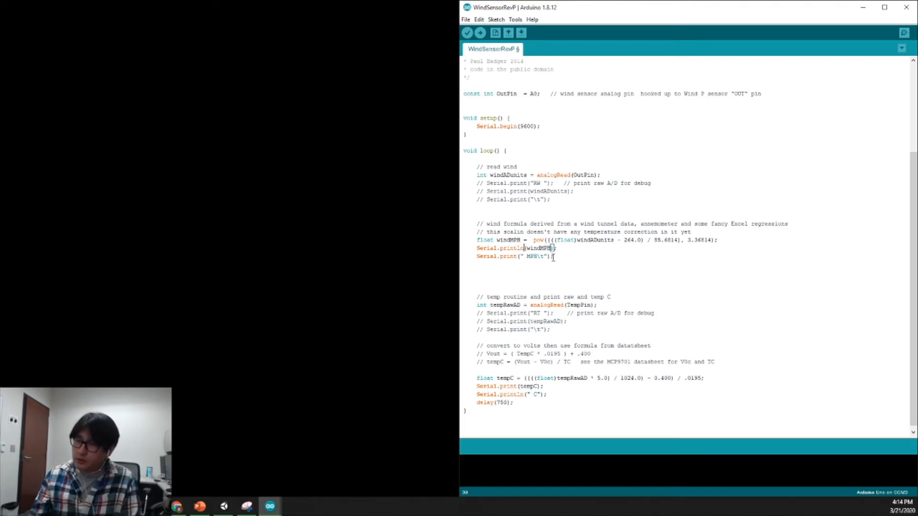
left_click(550, 257)
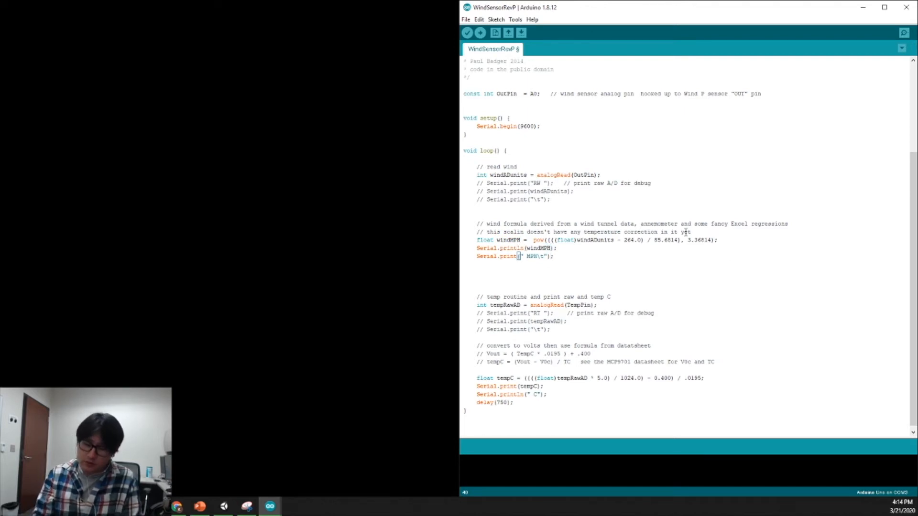
key("shift+Home")
key("BackSpace")
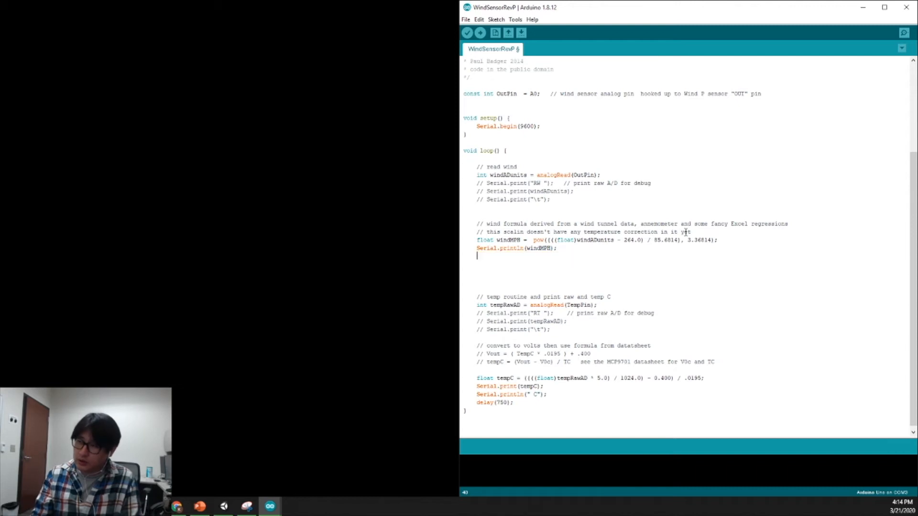
Delete the whole temperature routine from loop(), keeping the delay line directly below the windMPH output.
left_click(563, 396, "shift")
key("BackSpace")
key("shift+Home")
key("BackSpace")
key("BackSpace")
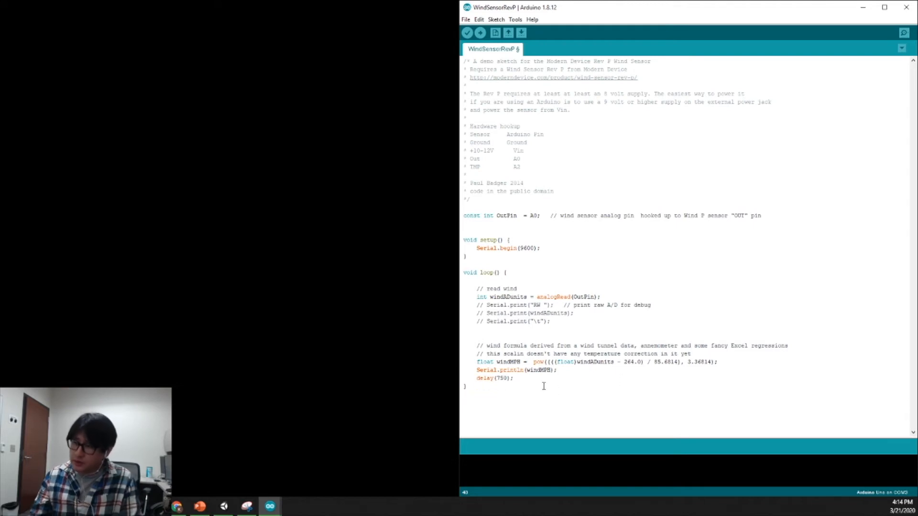
Set the delay at the end of loop() to 300.
double_click(500, 378)
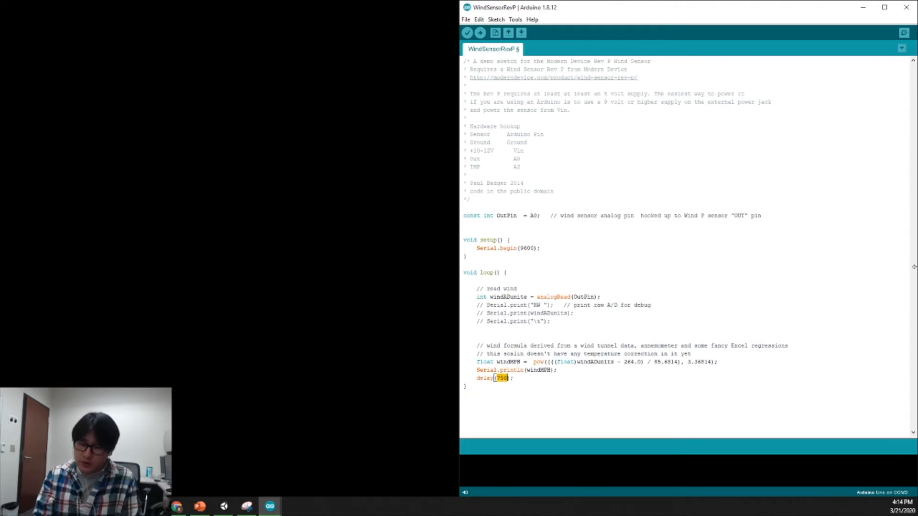
type("300")
left_click(559, 377)
Save and compile the sketch, and upload it to the Arduino Uno board.
key("ctrl+s")
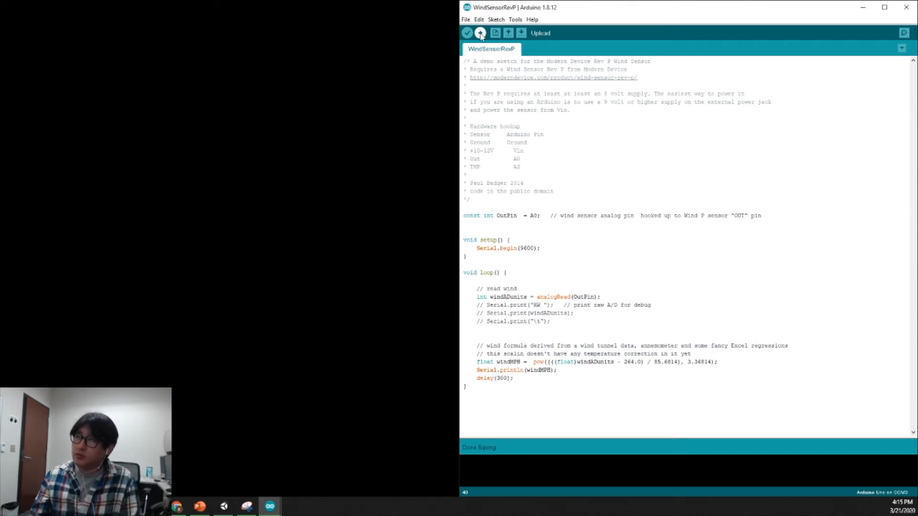
left_click(467, 34)
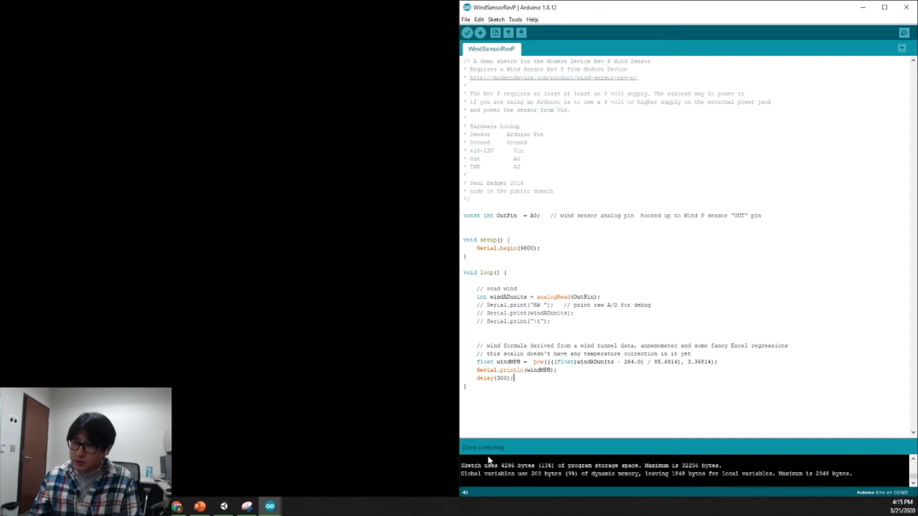
left_click(481, 33)
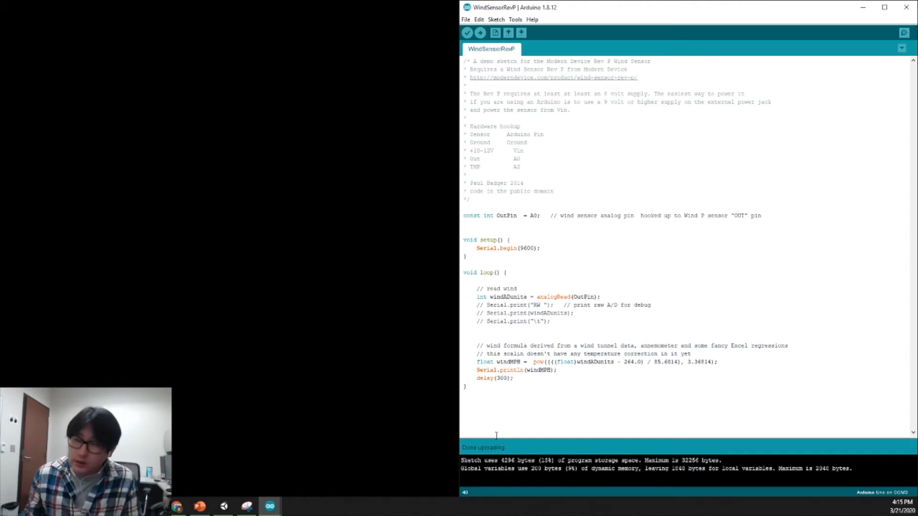
Open the Serial Monitor, resize its window to watch the incoming wind speed values, and close it.
left_click(515, 20)
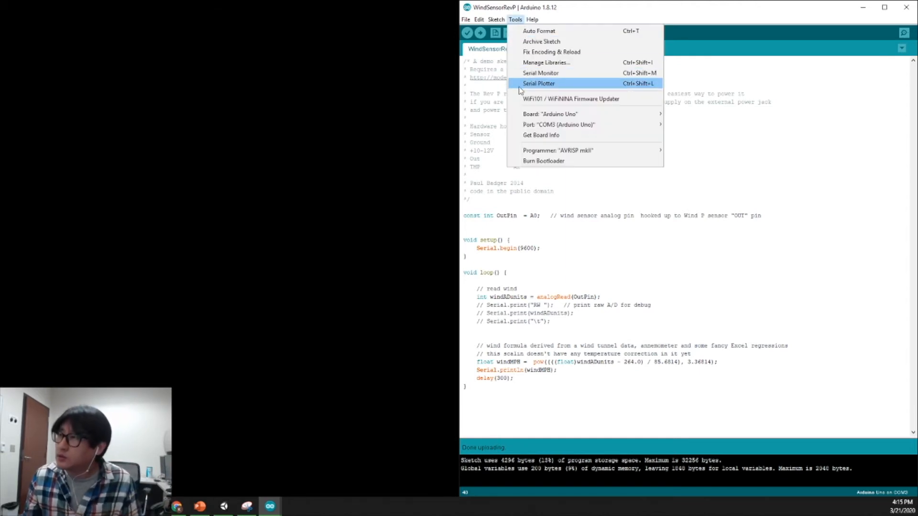
left_click(536, 75)
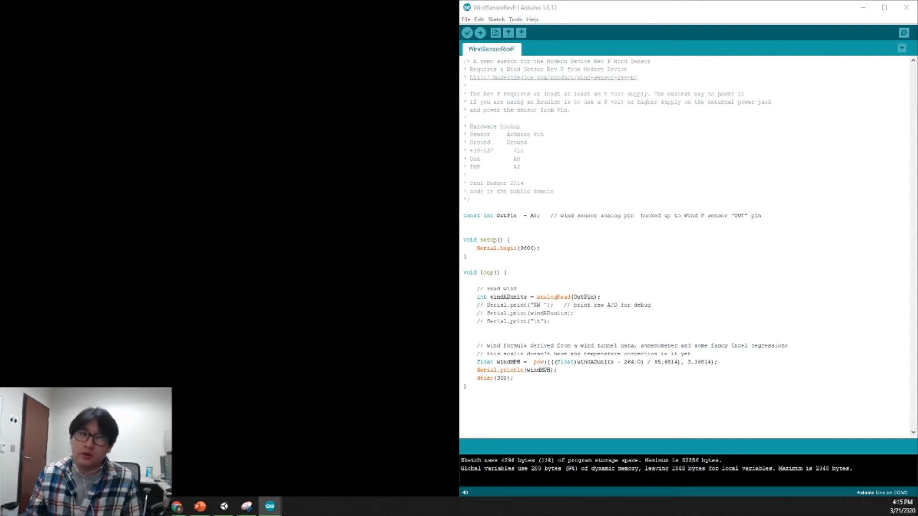
left_click_drag(395, 102, 388, 88)
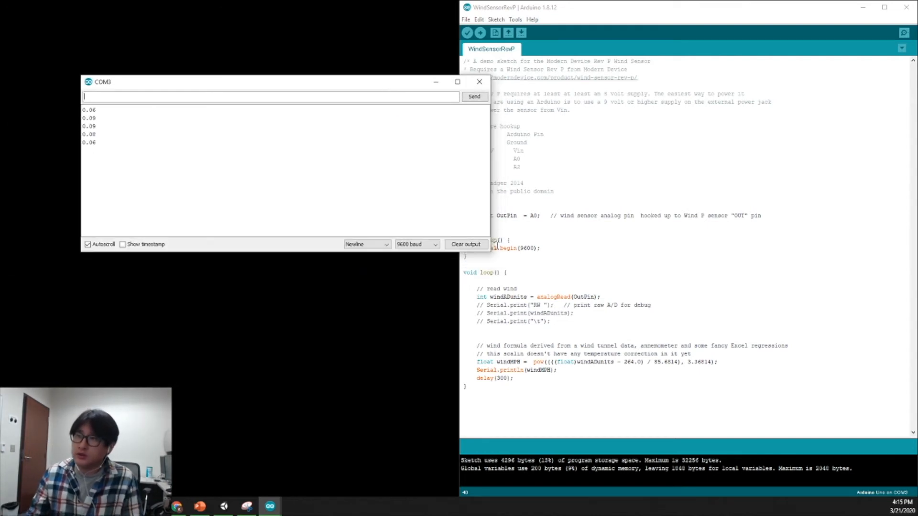
left_click_drag(490, 252, 430, 288)
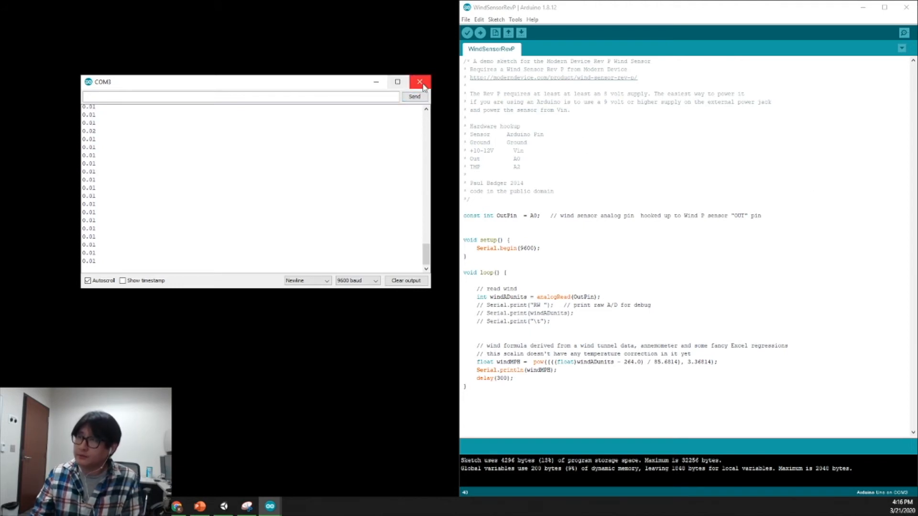
left_click(423, 88)
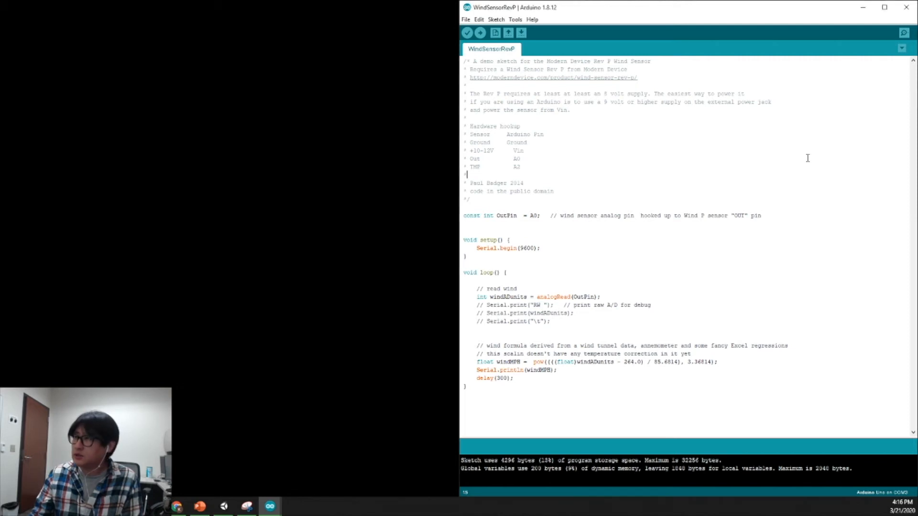
Switch from the Arduino window to PowerPoint, bring up the "Unity Curtain Simulation" slide, and restore PowerPoint to a smaller window.
left_click(906, 7)
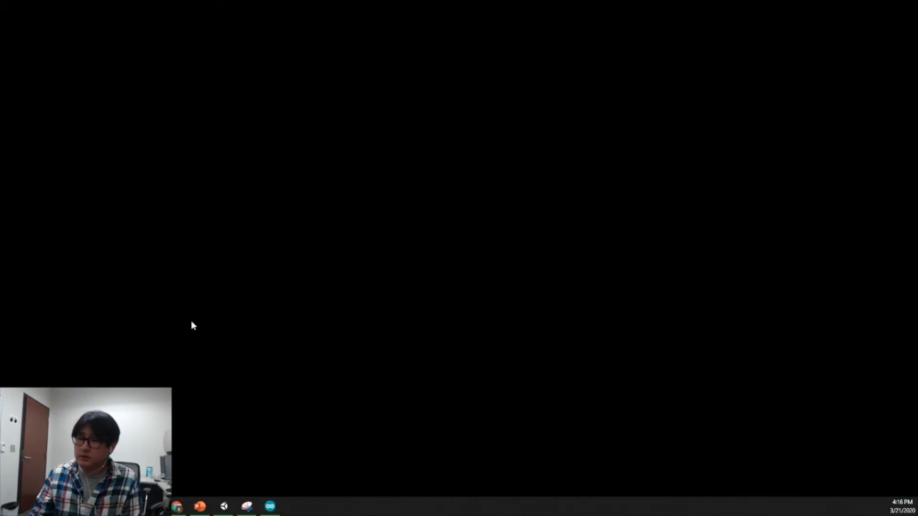
left_click(200, 506)
left_click(170, 286)
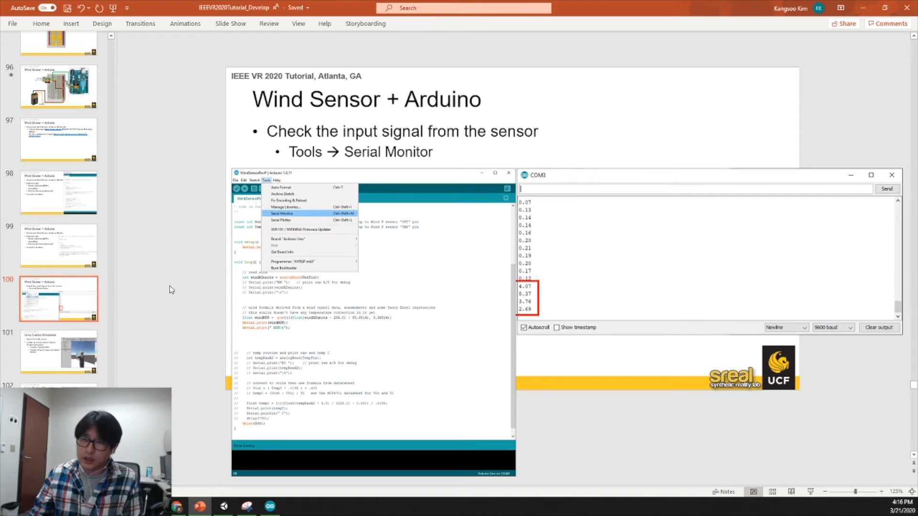
scroll(181, 281, "down", 1)
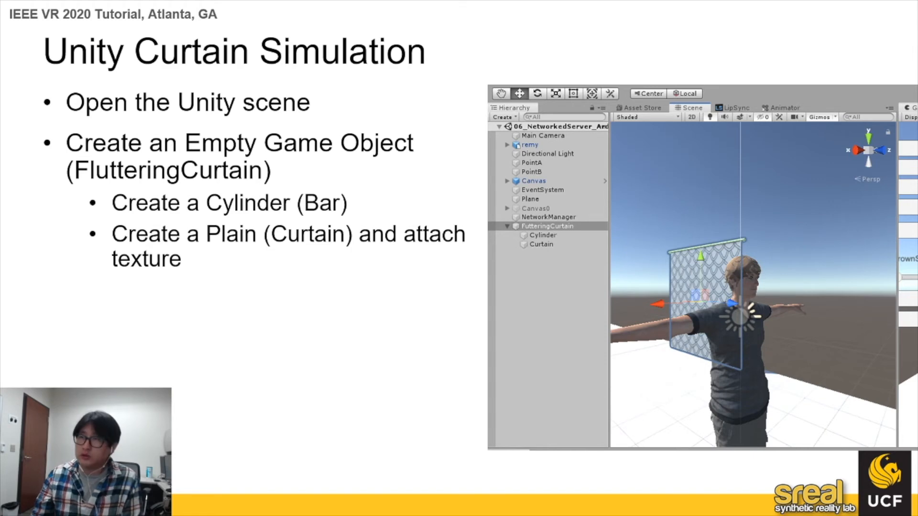
key("Escape")
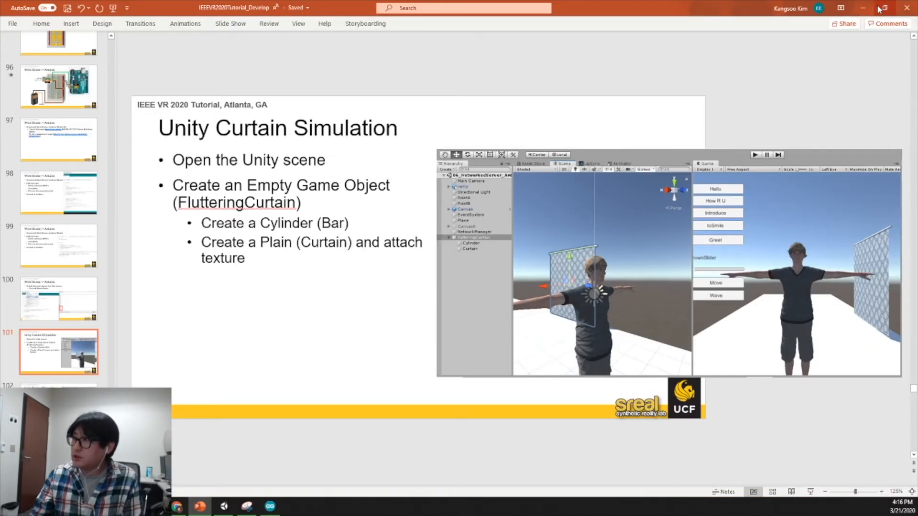
left_click(882, 8)
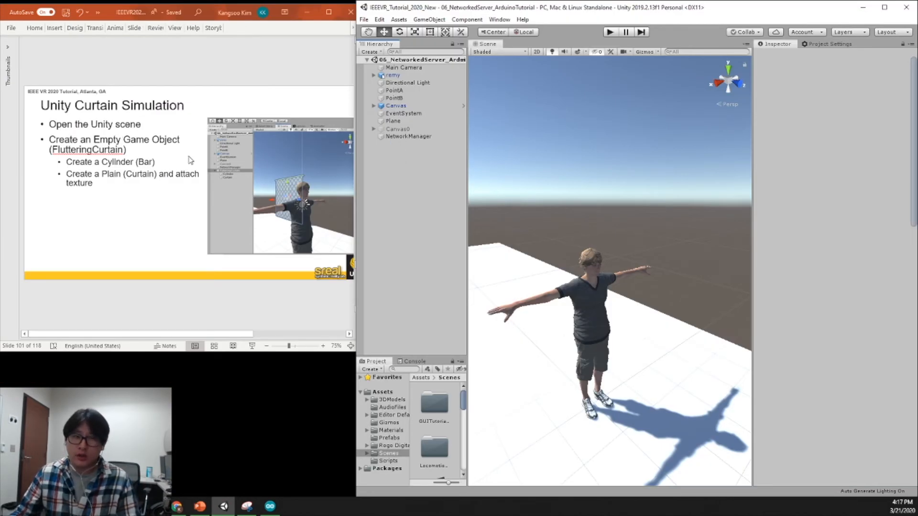
Create an empty game object in the Unity scene and set its position to X 0, Y 0, Z 0.
right_click(390, 185)
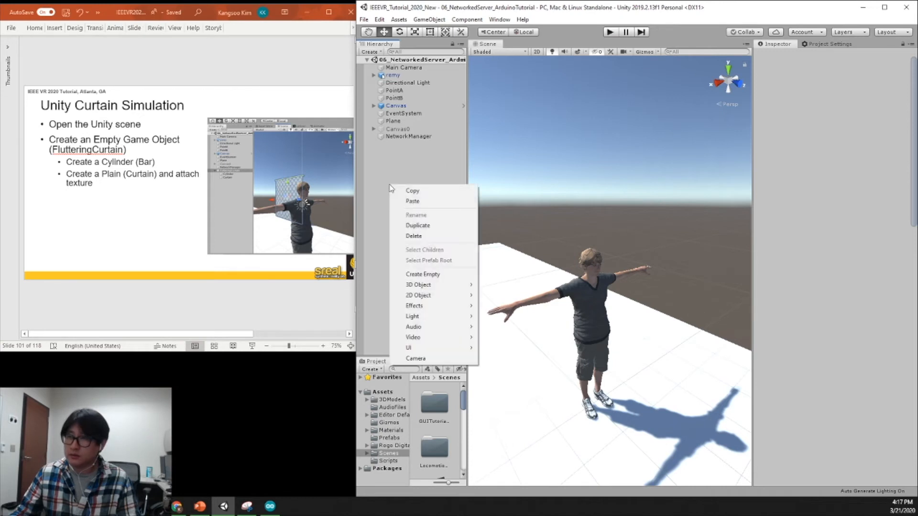
left_click(427, 274)
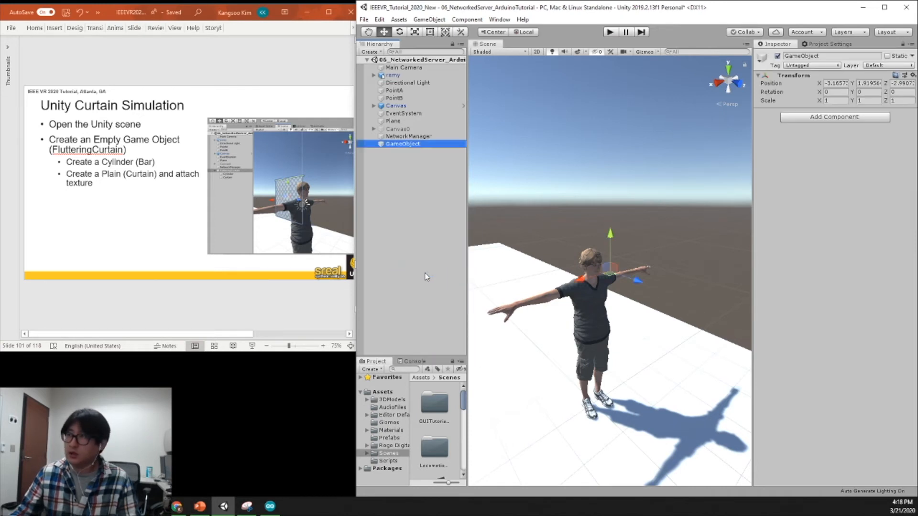
left_click(836, 83)
type("0")
left_click(868, 83)
type("0")
left_click(892, 83)
type("0")
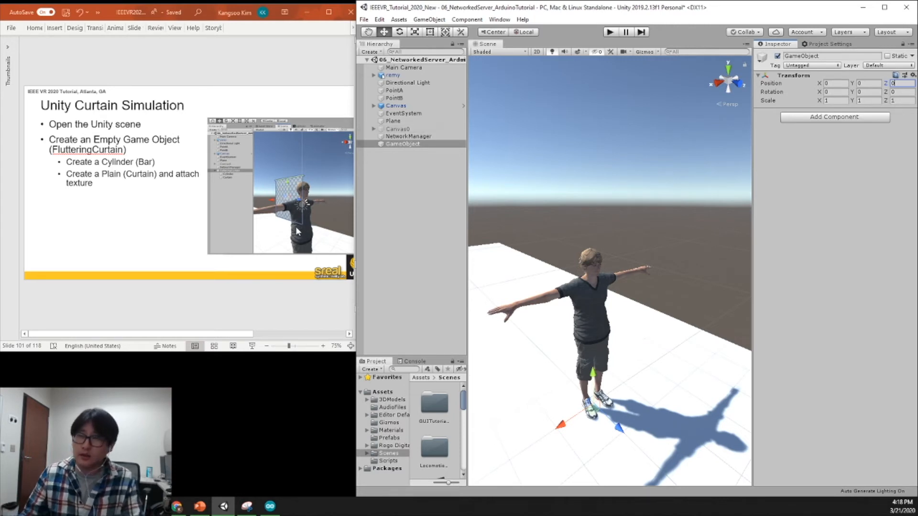
Rename the new empty game object as FlutteringCurtain.
left_click(406, 144)
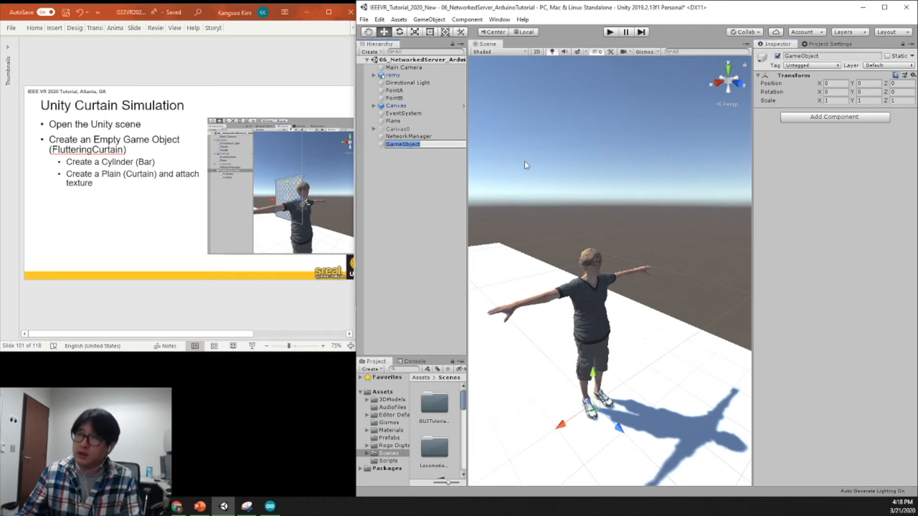
type("Flu")
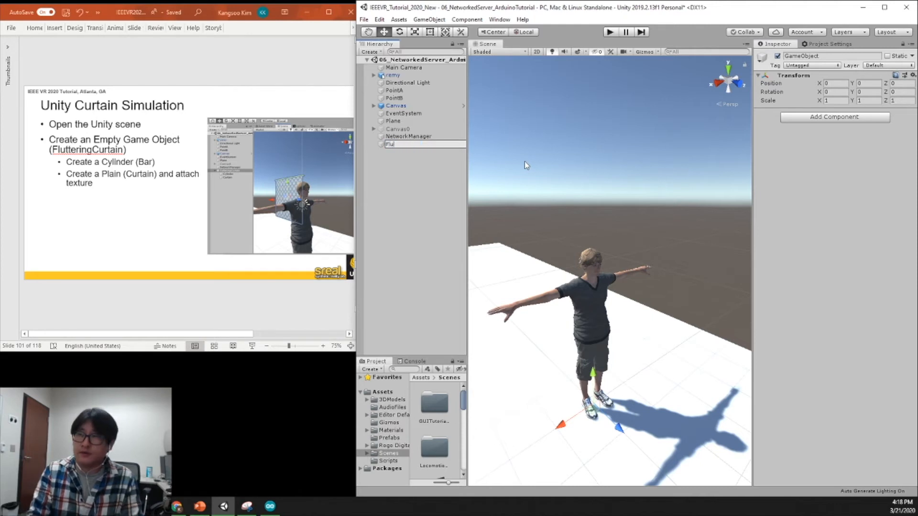
type("tteringCu")
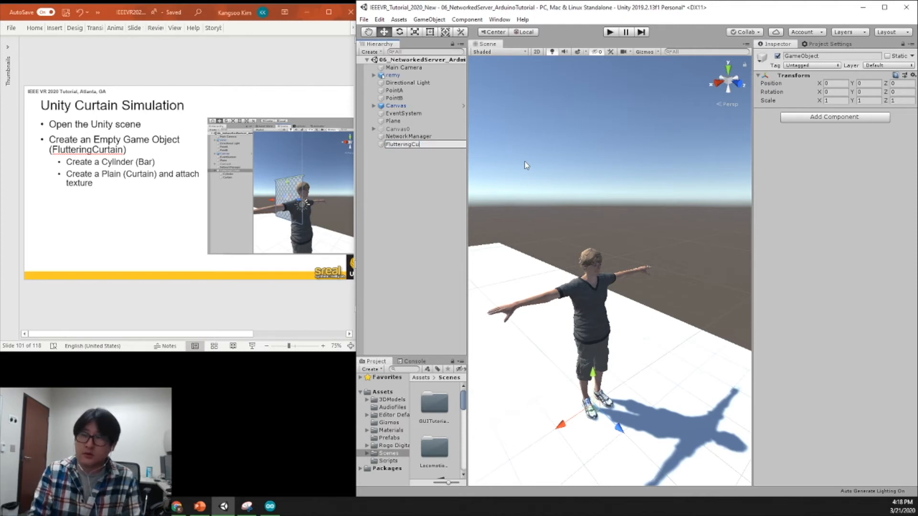
type("rtain")
key("Return")
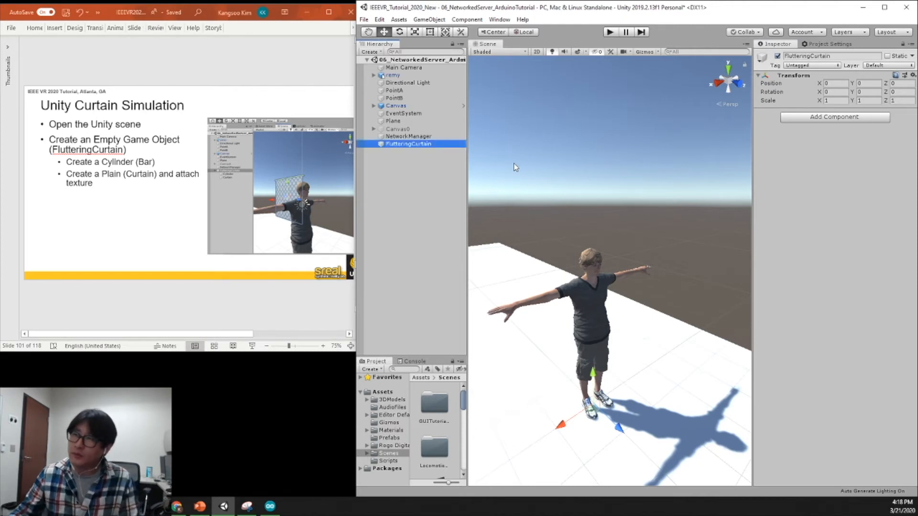
Add a 3D Cylinder as a child of the FlutteringCurtain object.
right_click(415, 146)
mouse_move(471, 245)
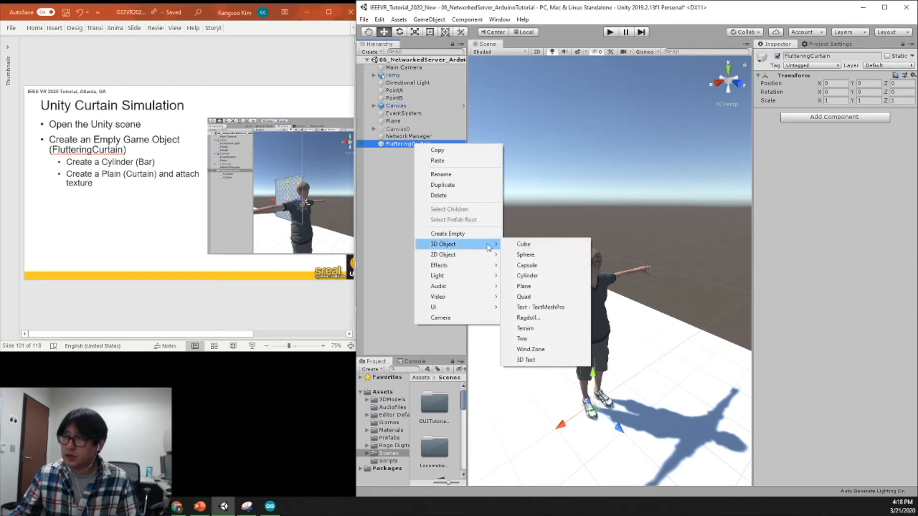
left_click(538, 277)
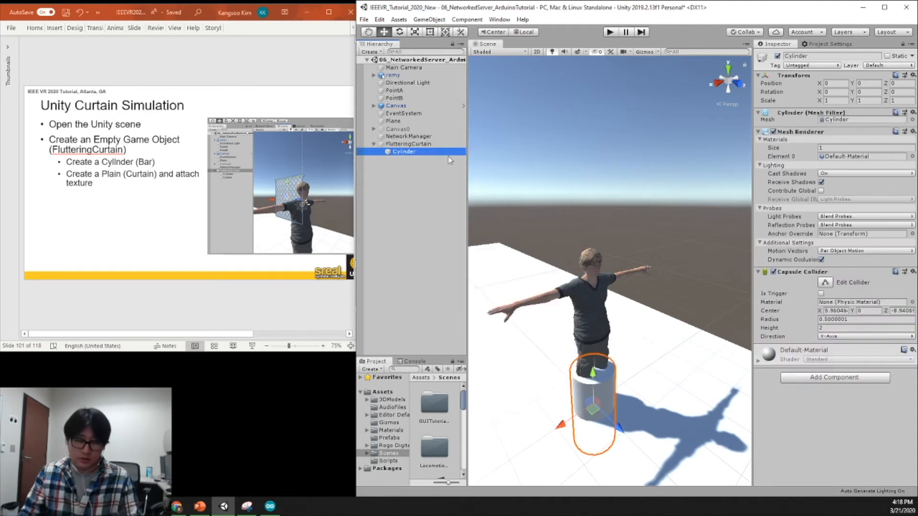
Rename the new cylinder as Bar.
type("Bar")
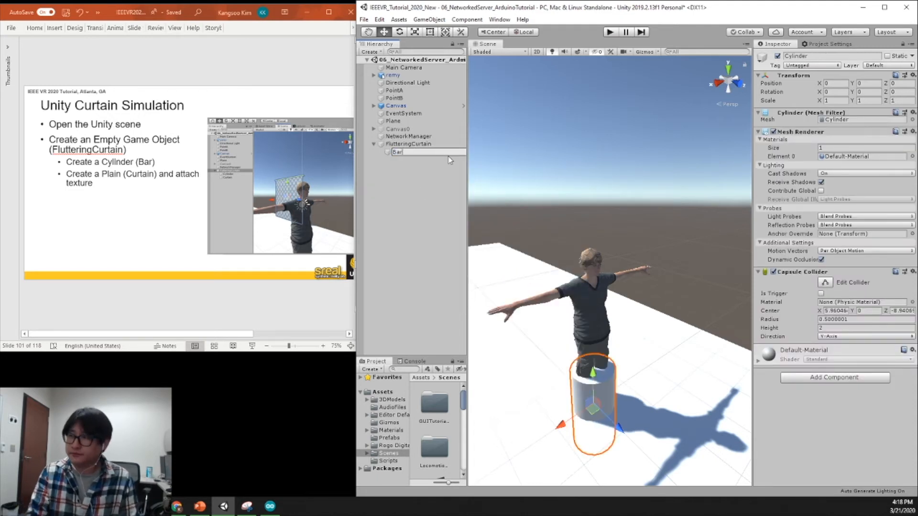
key("Return")
Set the Bar's X scale and Z scale to 0.7.
left_click(837, 100)
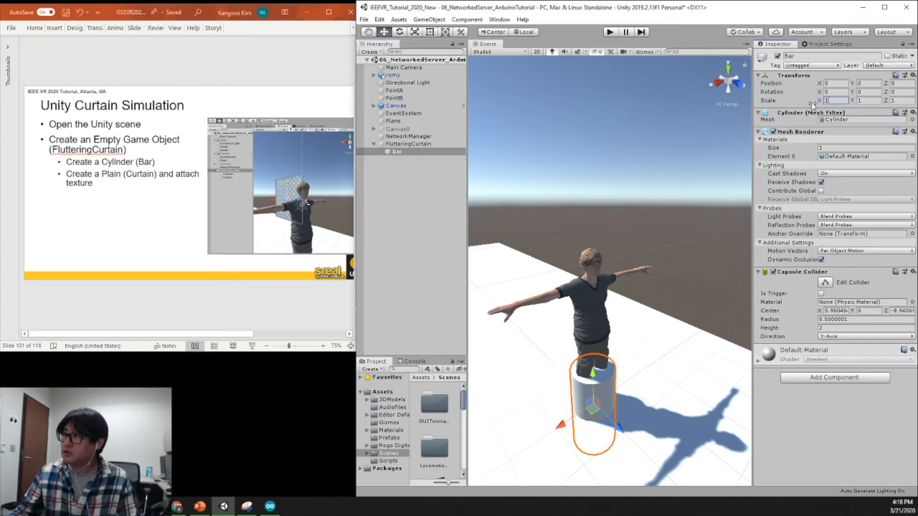
type("0")
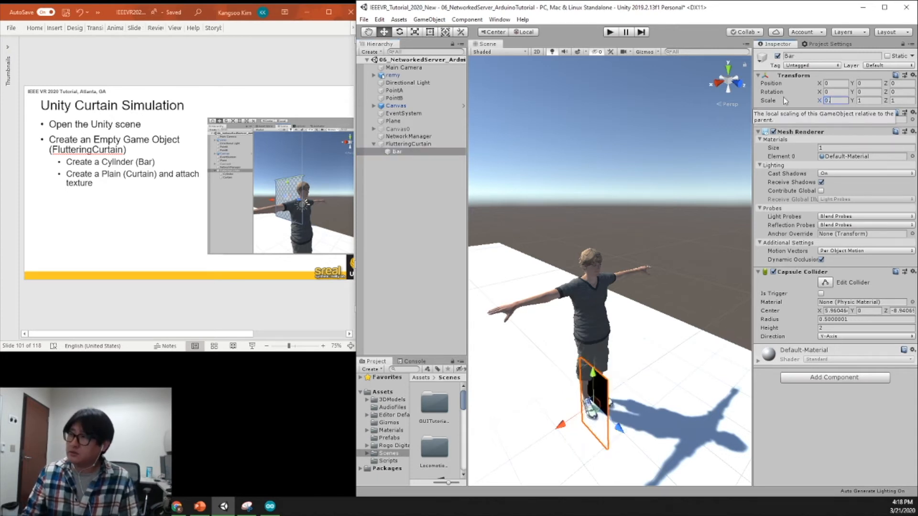
type(".7")
key("Tab")
key("Tab")
type("0.7")
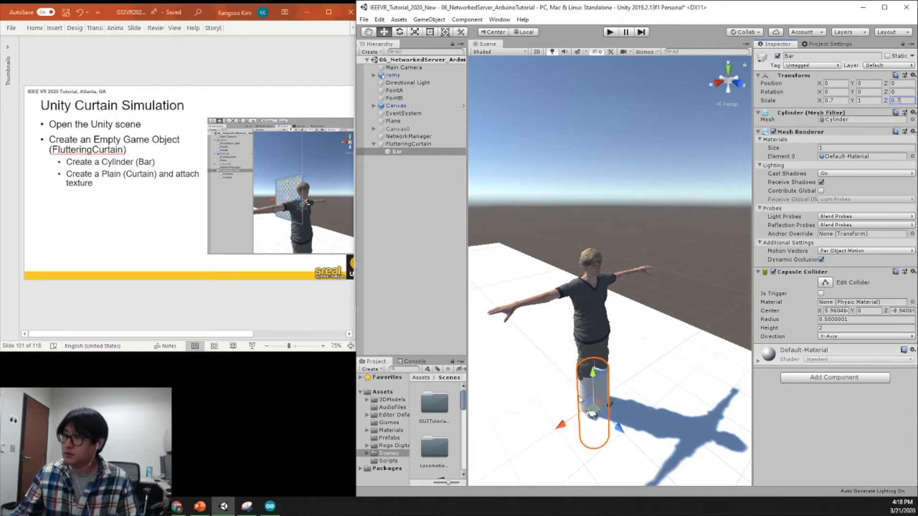
type("e")
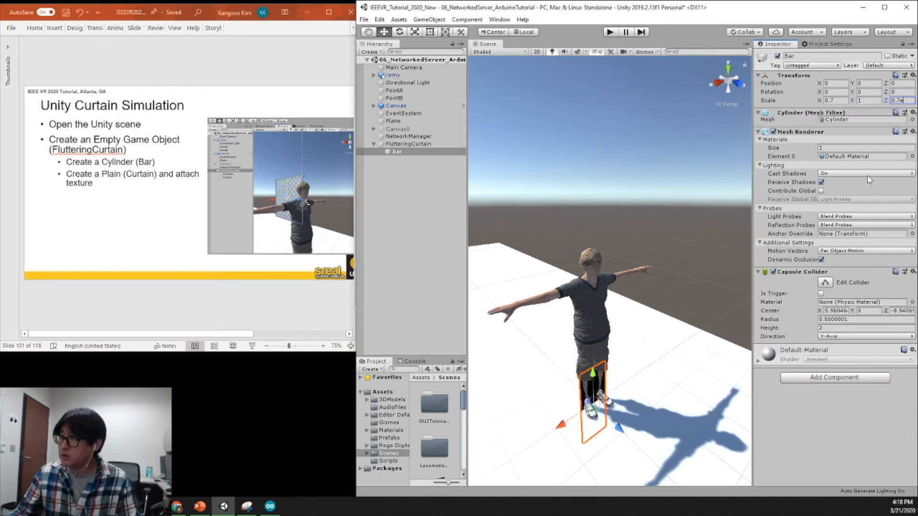
key("BackSpace")
key("Return")
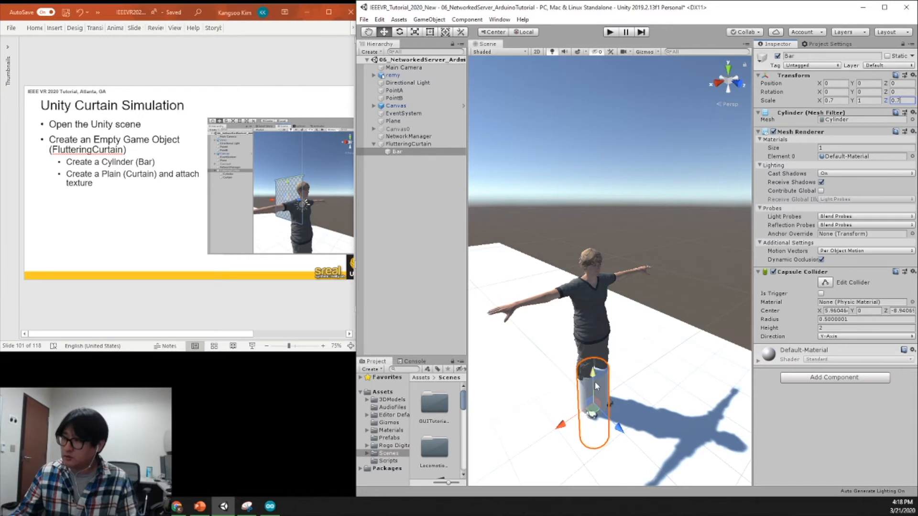
Raise the Bar above the avatar's head to about Y 4.14 and set its X rotation to 90.
left_click(404, 151)
left_click_drag(593, 374, 621, 239)
key("e")
left_click_drag(614, 247, 609, 143)
left_click_drag(609, 149, 610, 146)
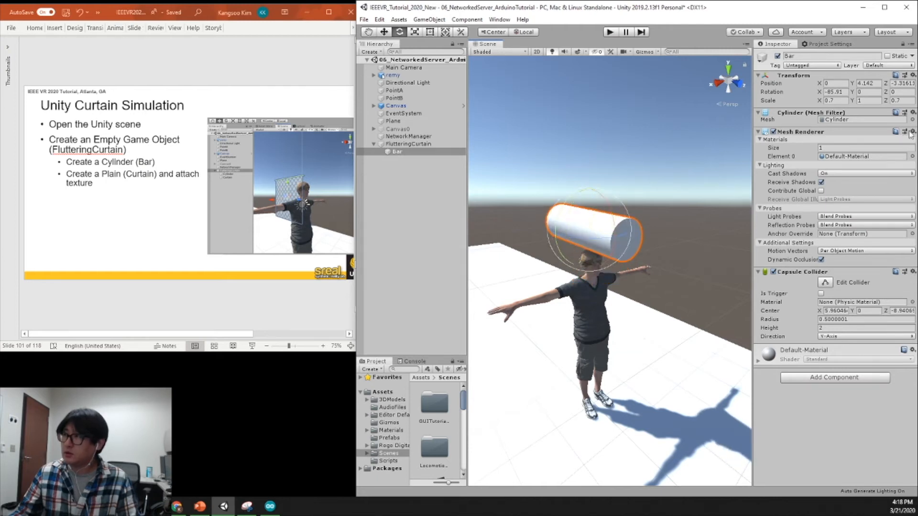
left_click(846, 92)
type("90")
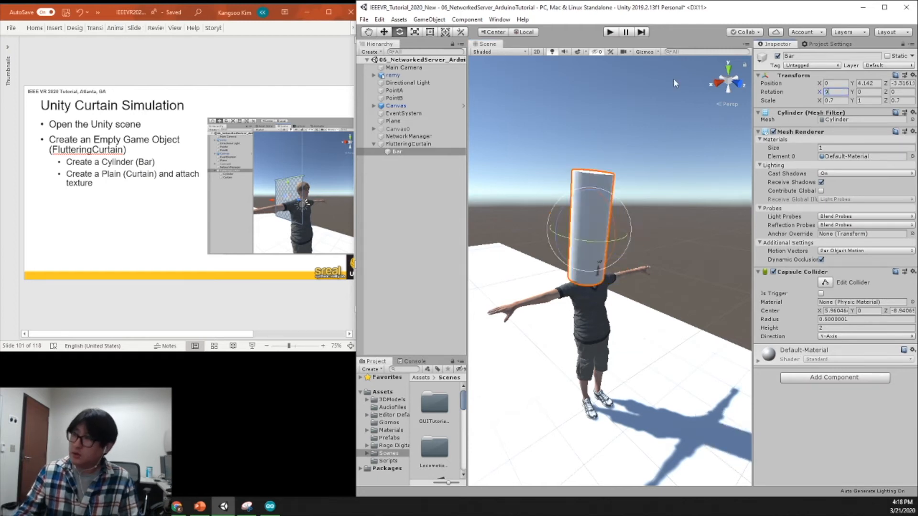
Thin the Bar by setting its X scale and Z scale to 0.2.
left_click(843, 101)
type("0.")
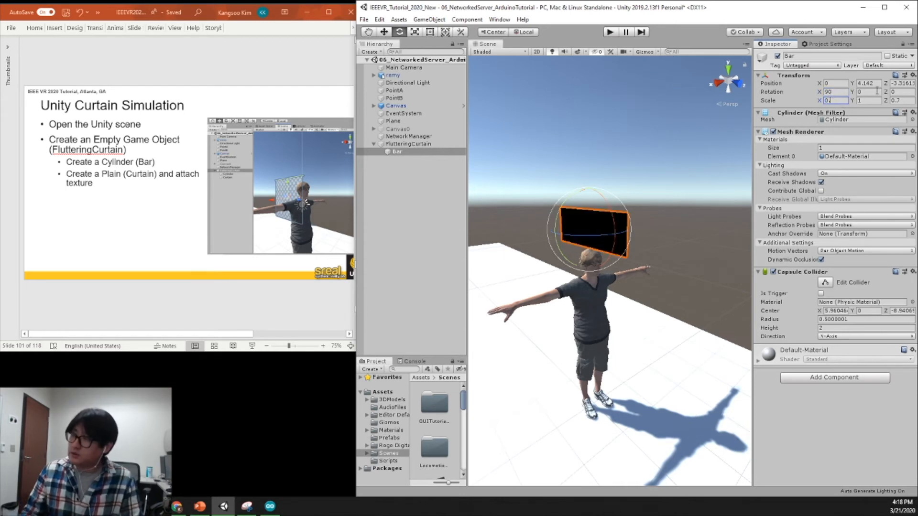
type("2")
key("Tab")
key("Tab")
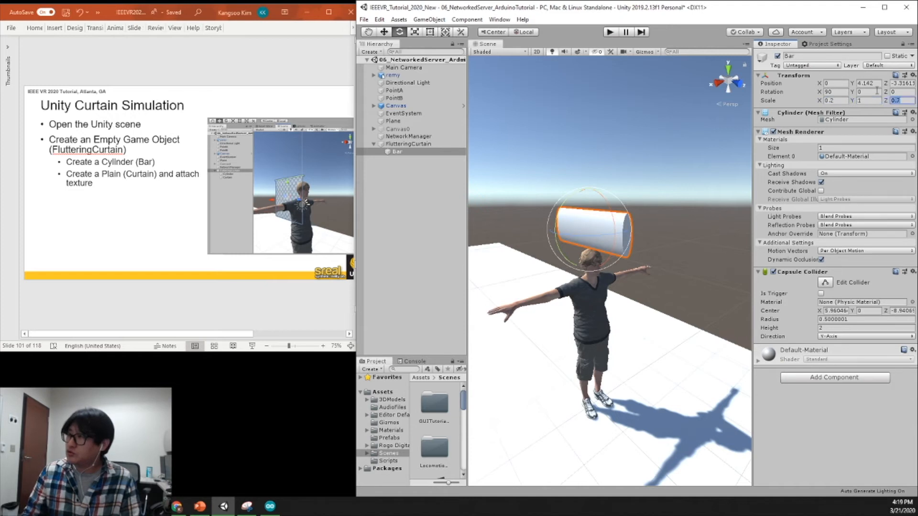
Move the Bar sideways away from the avatar to about X -4.49, Z -4.74.
type("0.2")
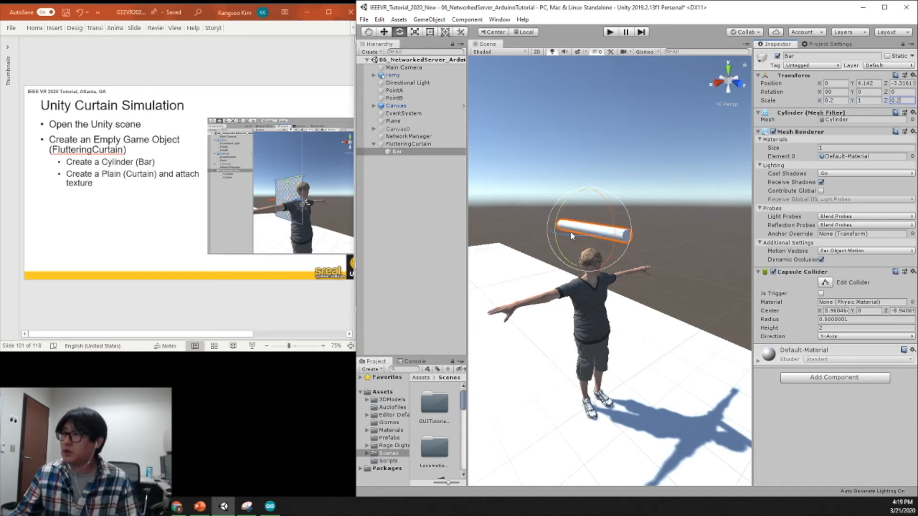
type("w")
left_click_drag(592, 228, 645, 213, "ctrl")
left_click_drag(647, 218, 647, 275, "alt")
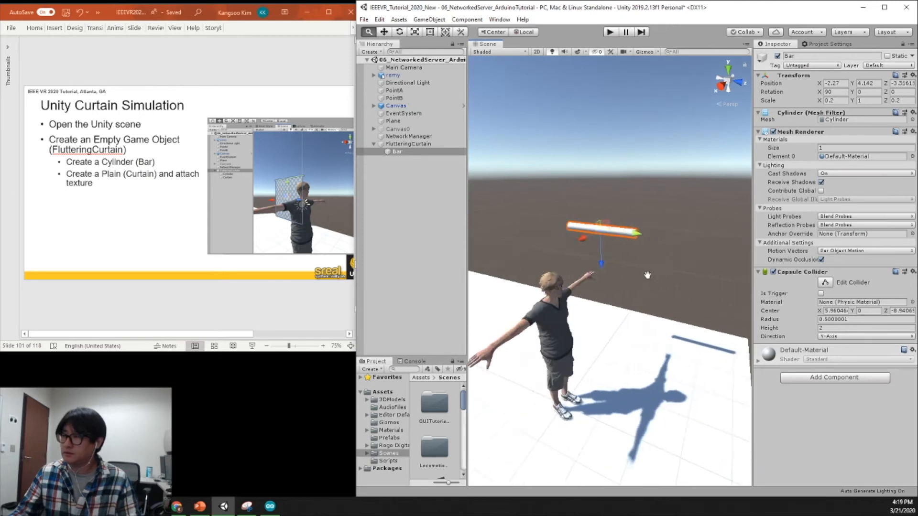
scroll(669, 276, "down", 1)
left_click_drag(645, 235, 563, 220)
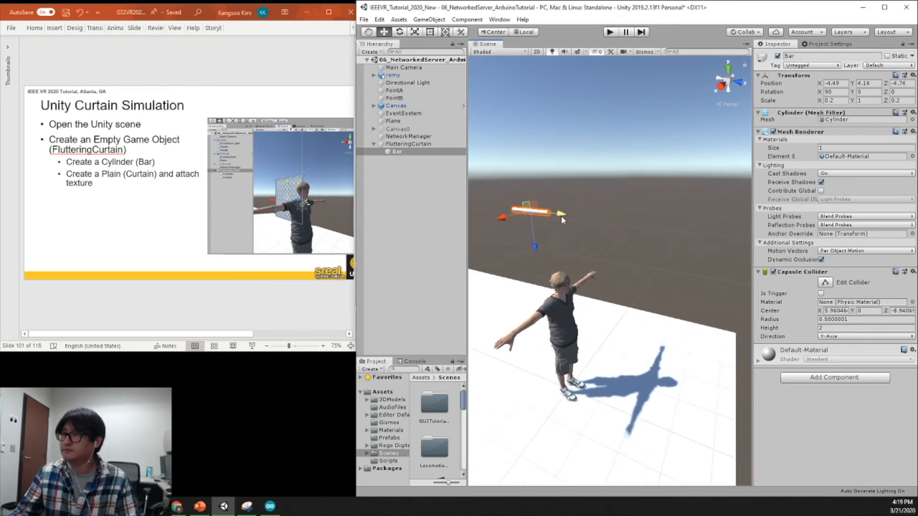
Lengthen the Bar by setting its Y scale to 2.
left_click(859, 101)
type("1.5")
key("BackSpace")
key("BackSpace")
key("BackSpace")
type("2")
left_click_drag(617, 224, 590, 230, "alt")
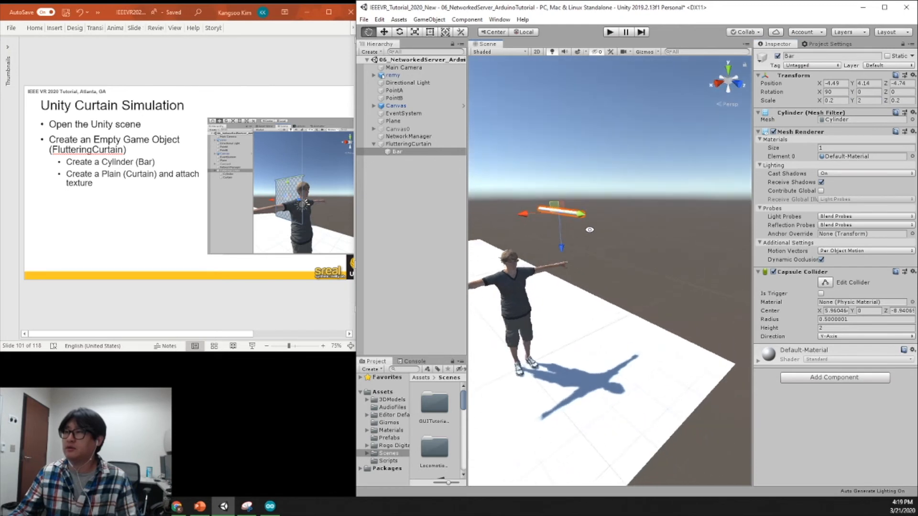
Add a 3D Plane as a child of the FlutteringCurtain object.
left_click(426, 144)
left_click(406, 152)
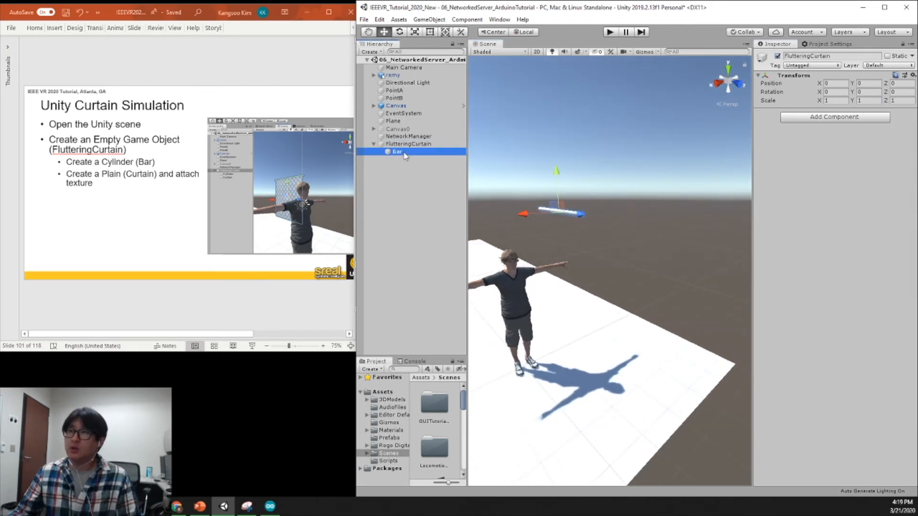
left_click(429, 144)
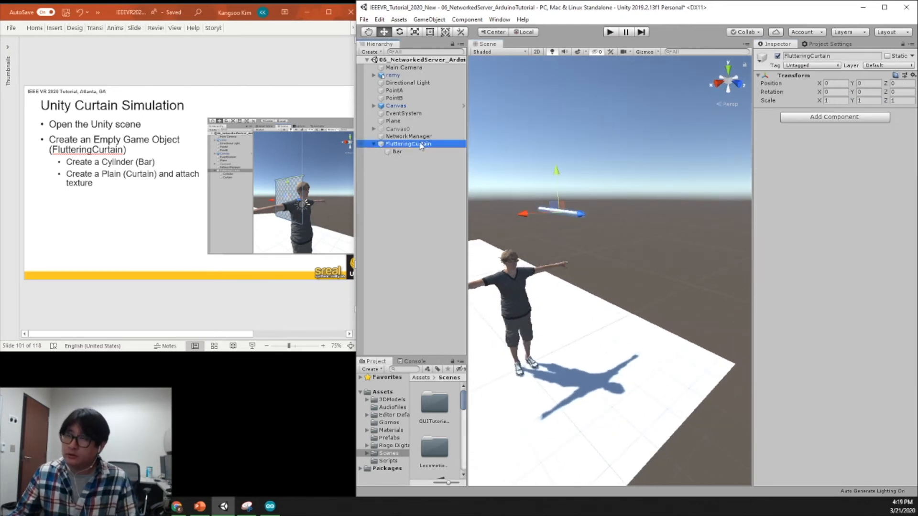
right_click(421, 145)
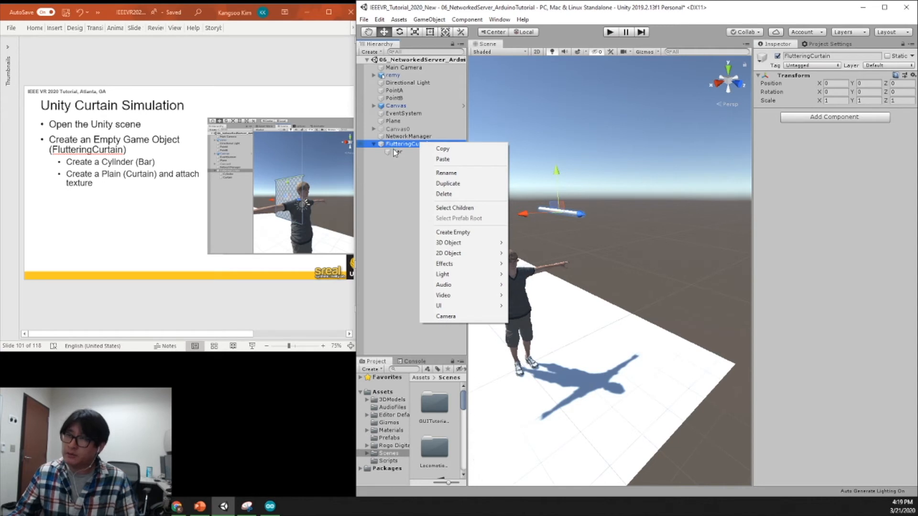
mouse_move(460, 243)
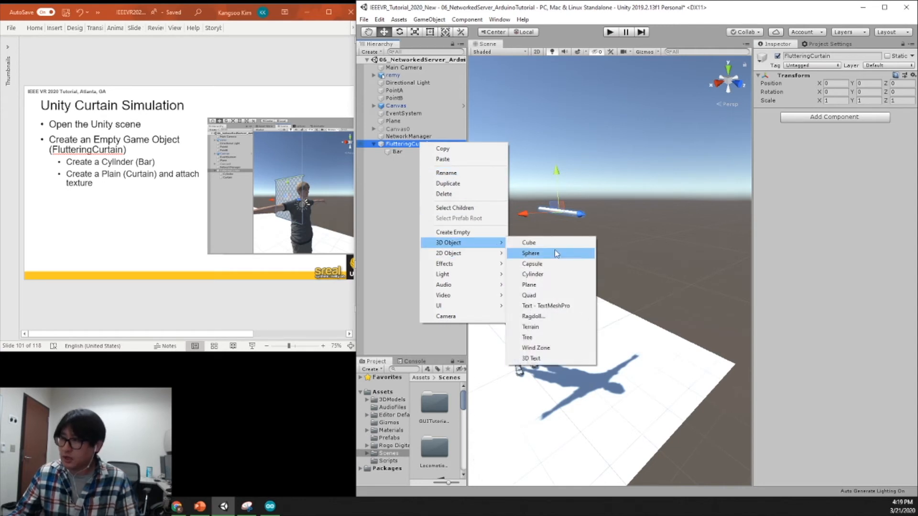
left_click(565, 286)
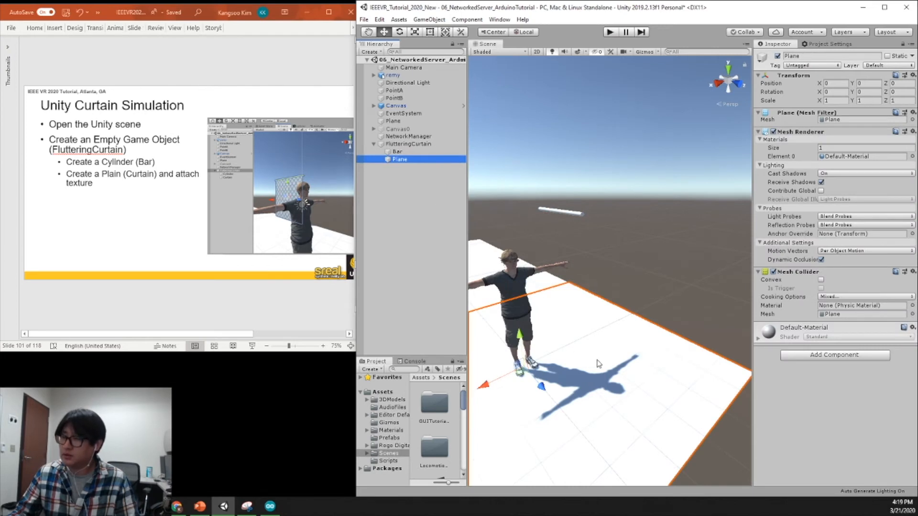
Raise the new plane to about Y 2.36 and stand it upright with a Z rotation of -90.
left_click_drag(520, 340, 543, 316)
key("e")
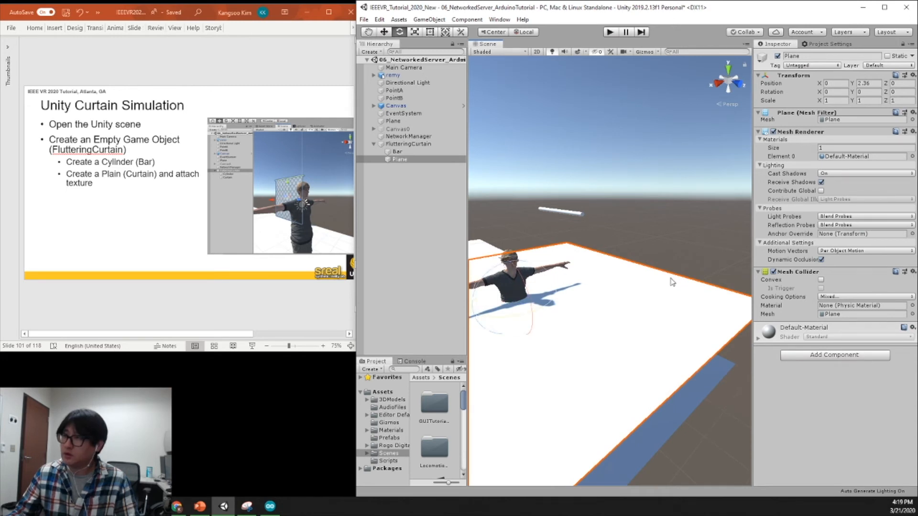
left_click_drag(488, 276, 478, 450)
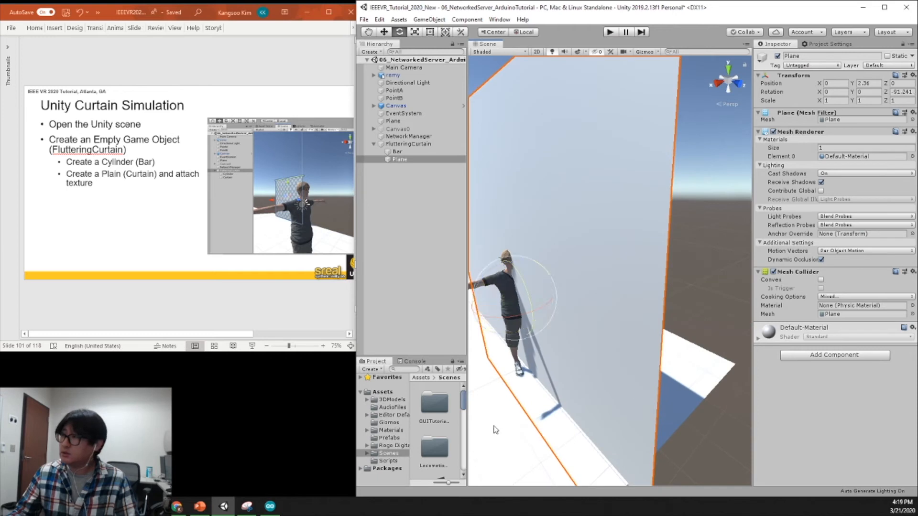
left_click(896, 92)
type("-90")
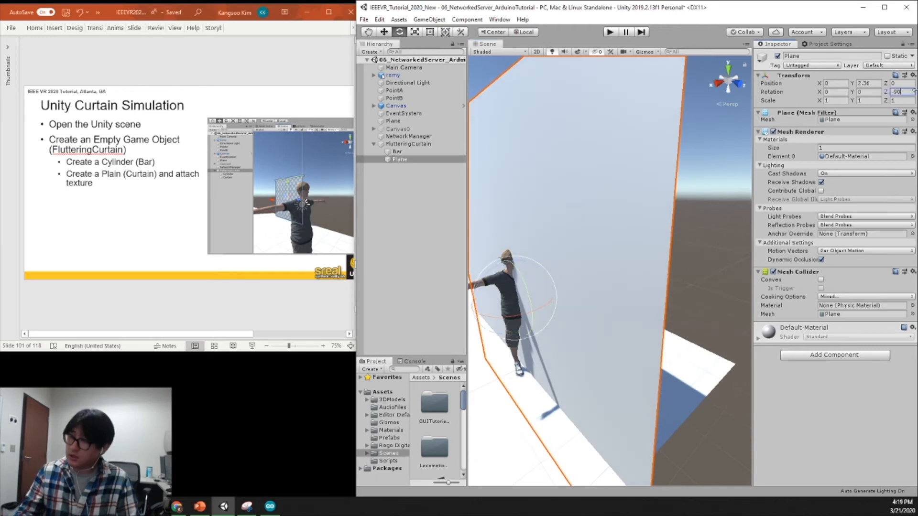
Move the upright plane beside the avatar to about X -4.11, Z -4.3.
left_click(651, 243)
key("w")
left_click_drag(485, 317, 603, 257)
left_click_drag(576, 193, 664, 219, "alt")
left_click_drag(653, 271, 633, 226)
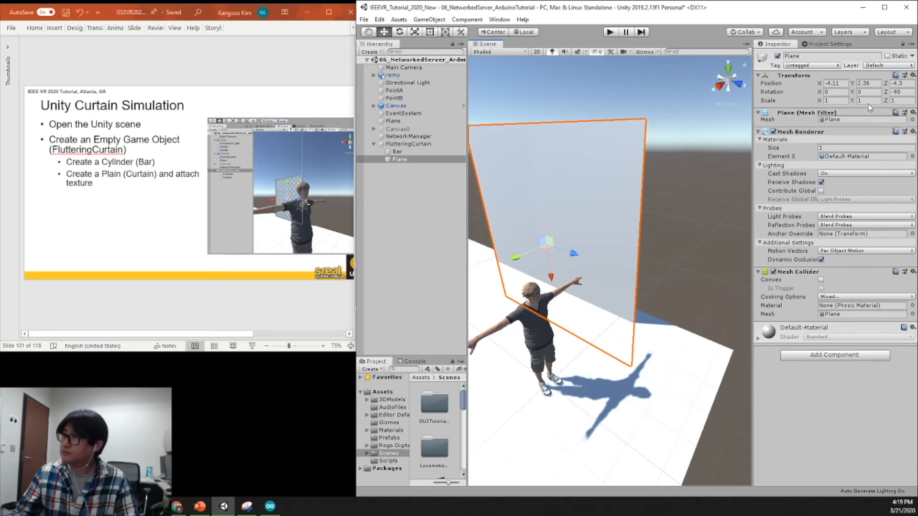
Scale the curtain plane to X 0.5, Y 1, Z 0.5.
left_click(836, 101)
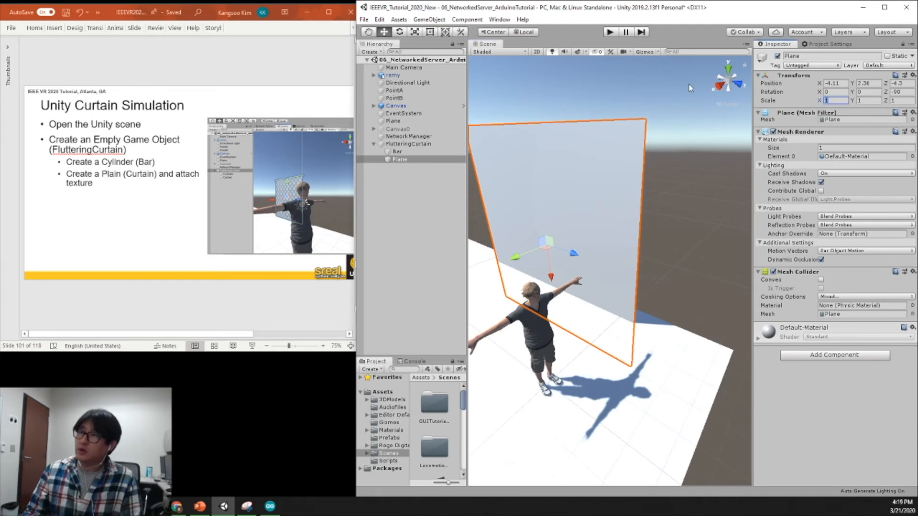
type("0.5")
key("Tab")
type("0.5")
key("BackSpace")
key("BackSpace")
key("BackSpace")
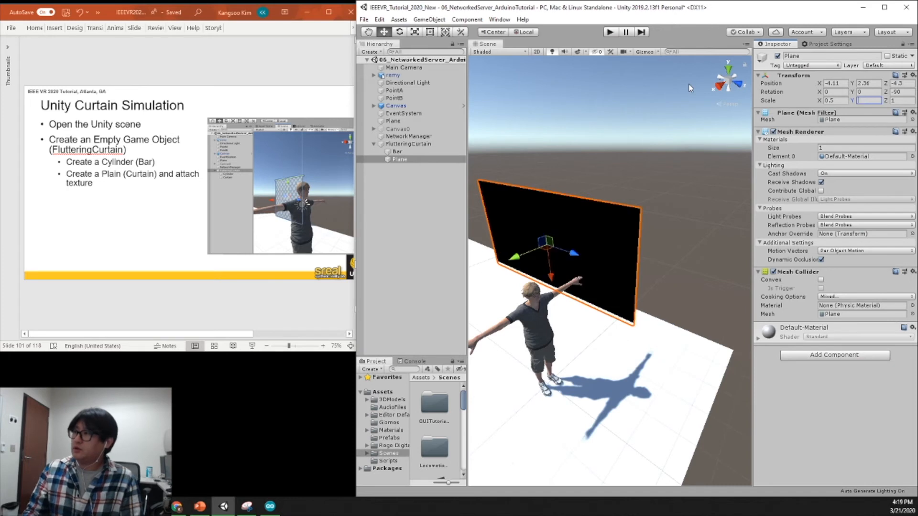
type("1")
key("Tab")
type("0.5")
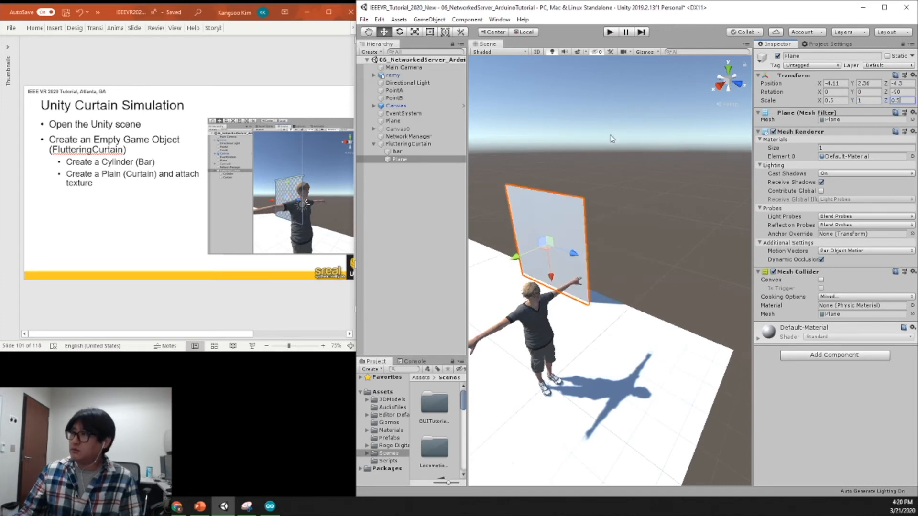
key("Return")
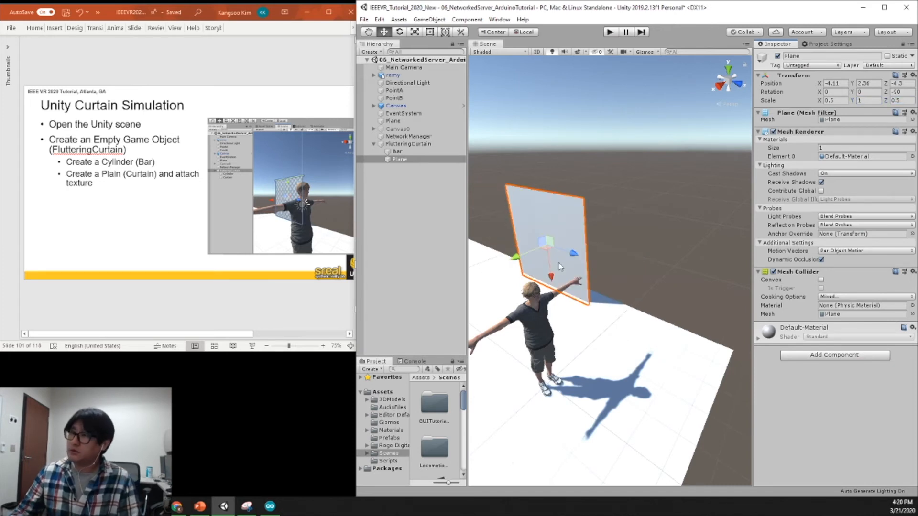
Adjust the curtain plane's position to about X -4.3, Y 2.52.
left_click_drag(518, 257, 521, 258)
left_click_drag(666, 254, 558, 209, "alt")
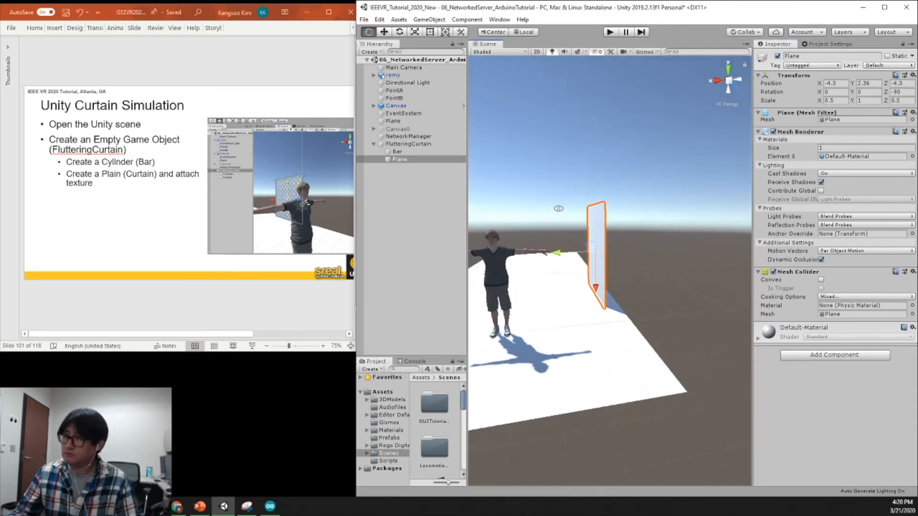
left_click_drag(596, 294, 722, 306)
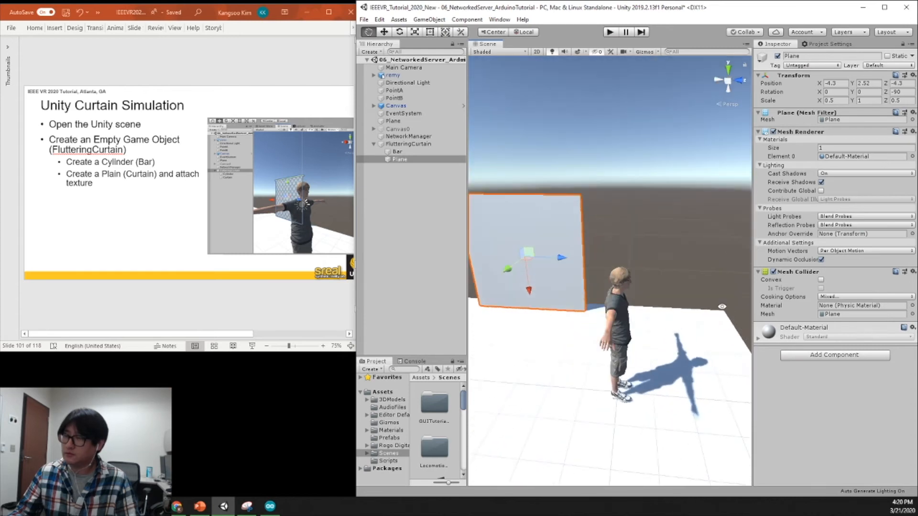
Align the Bar with the upper edge of the curtain plane at about X -4.31, Y 5.03.
left_click(421, 151)
left_click_drag(519, 262, 658, 222)
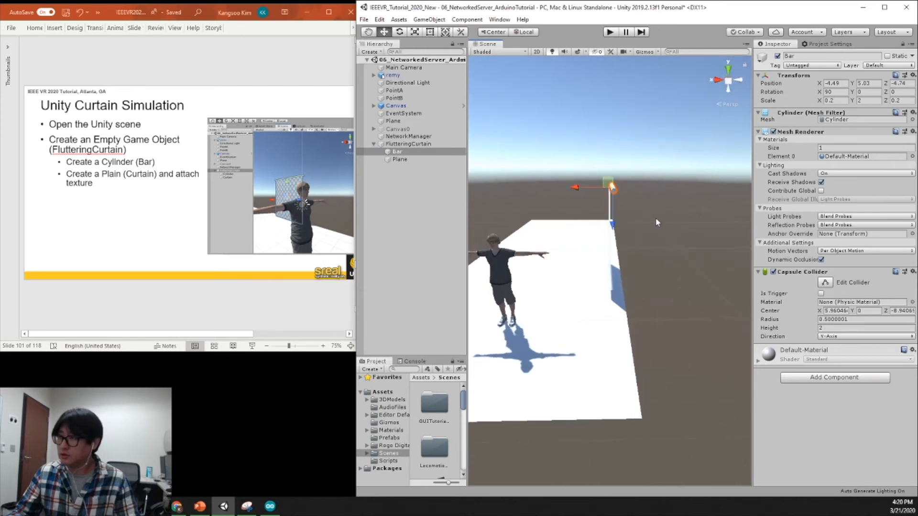
left_click_drag(579, 188, 576, 188)
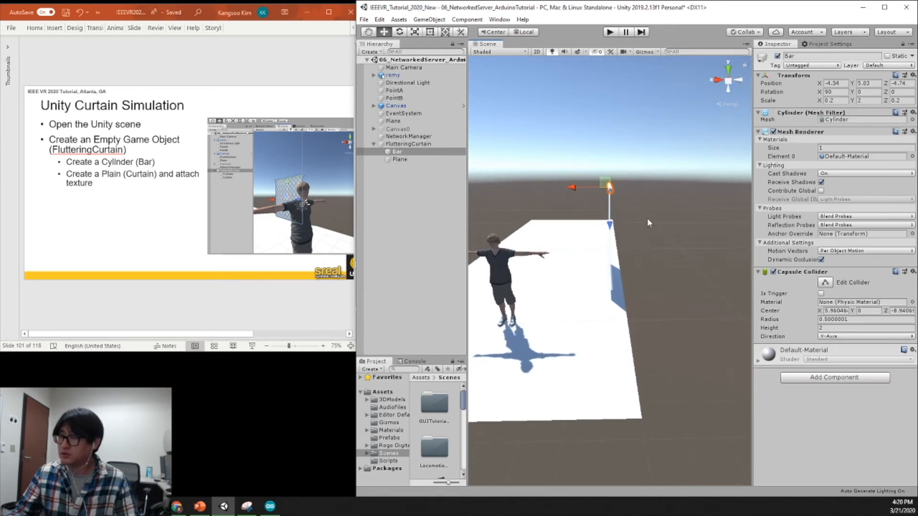
scroll(646, 251, "up", 1)
scroll(646, 251, "up", 4)
left_click_drag(627, 236, 641, 209, "alt")
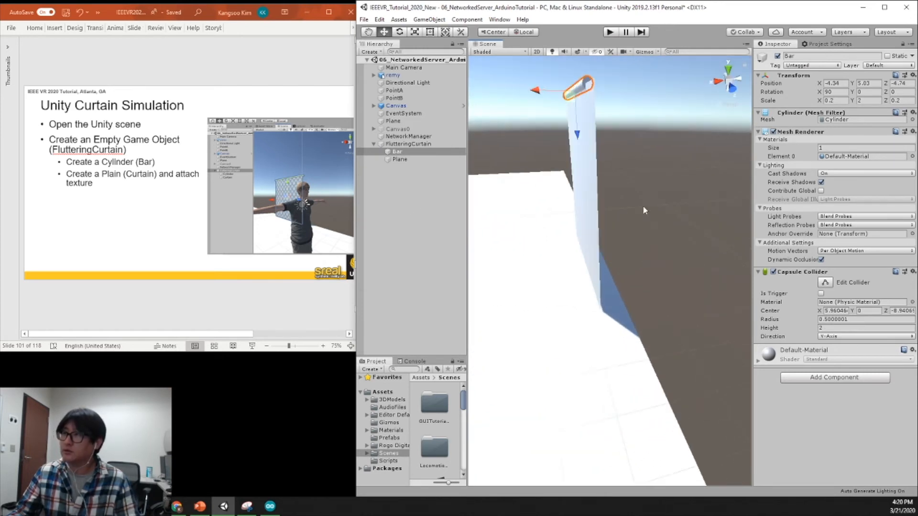
middle_click_drag(641, 210, 637, 312)
left_click_drag(532, 172, 534, 174)
left_click_drag(547, 220, 775, 210, "alt")
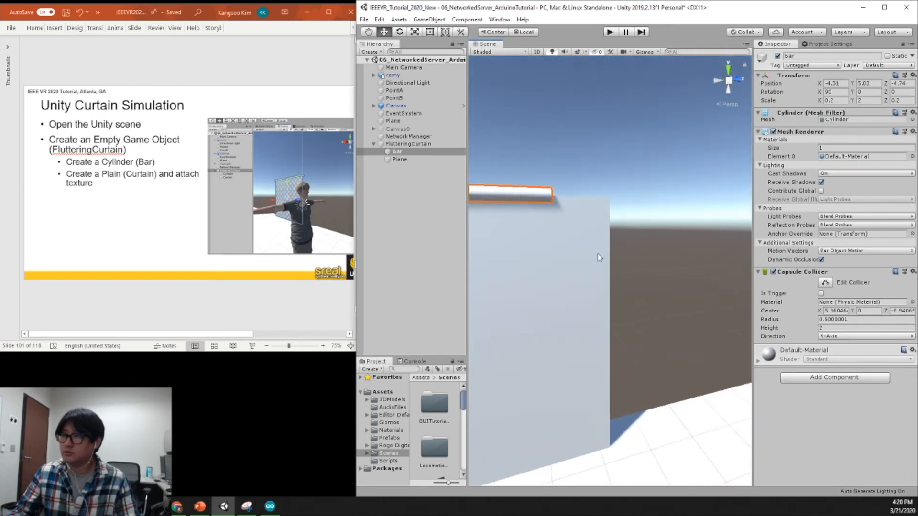
Lengthen the Bar to a Y scale of 3 and center it over the curtain plane at about Z -4.24.
middle_click_drag(597, 254, 693, 249)
right_click_drag(692, 250, 630, 284, "alt")
scroll(632, 285, "down", 4)
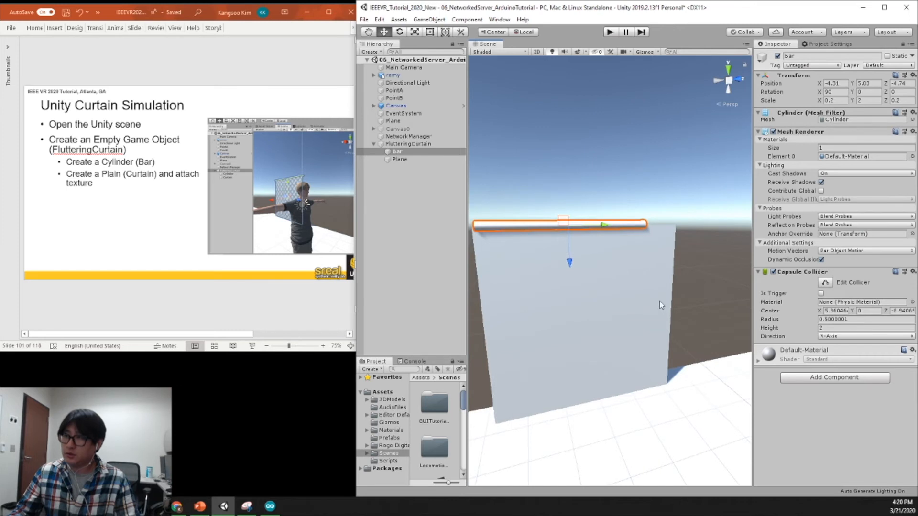
left_click(869, 101)
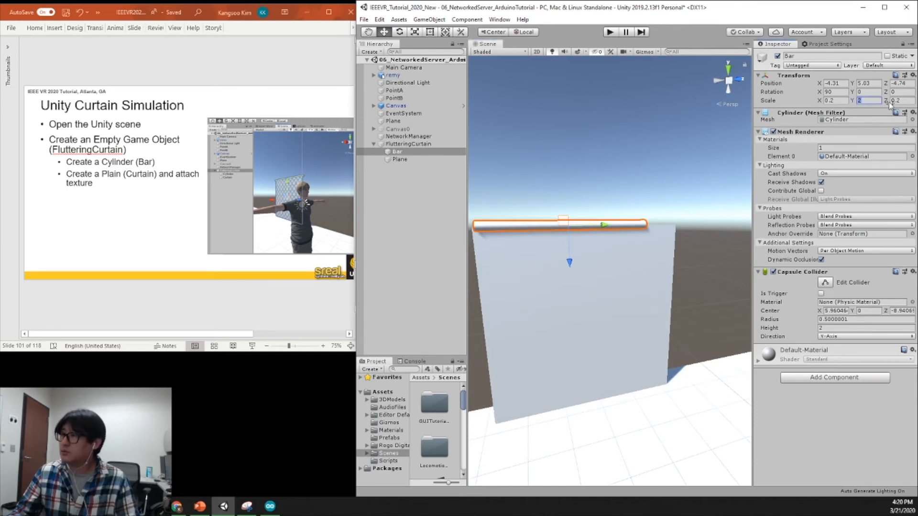
type("3")
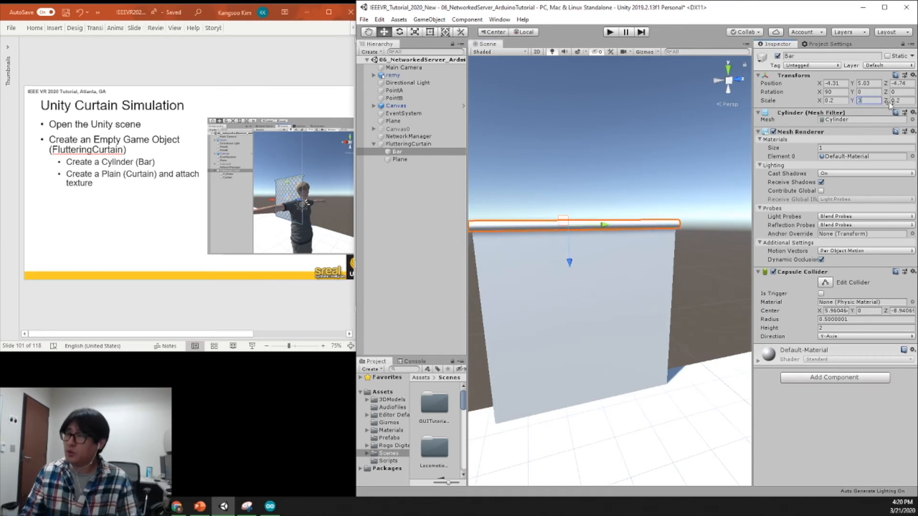
left_click_drag(602, 229, 682, 241)
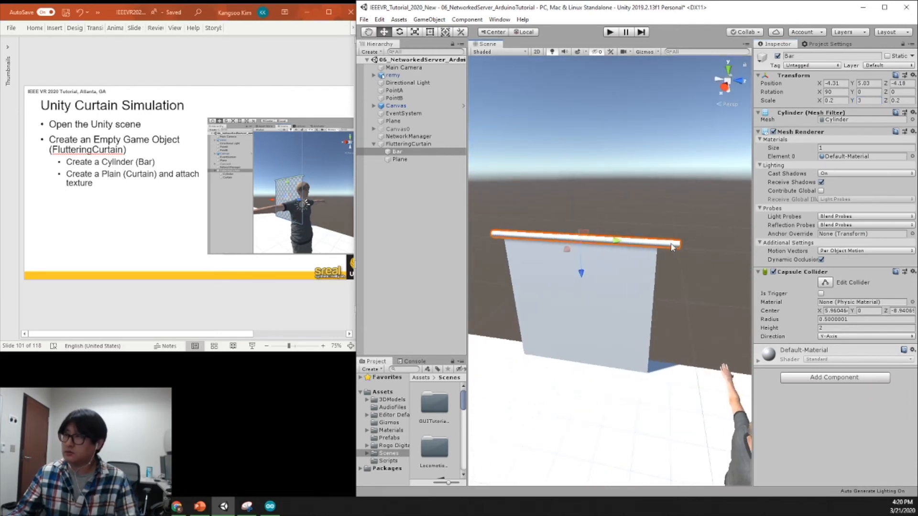
left_click_drag(612, 240, 611, 240)
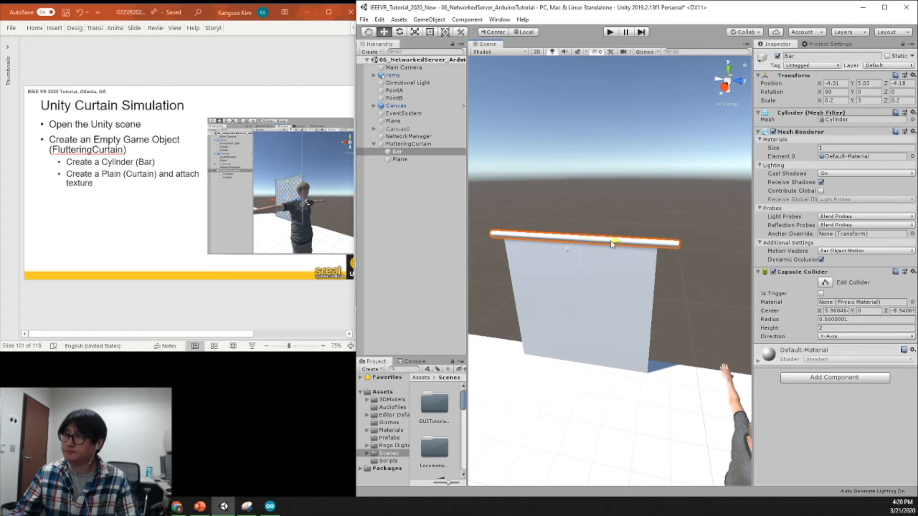
Apply the curtain material from the project's Materials folder to the curtain plane under FlutteringCurtain.
left_click(619, 303)
left_click_drag(627, 313, 578, 323, "alt")
left_click_drag(628, 348, 584, 354, "alt")
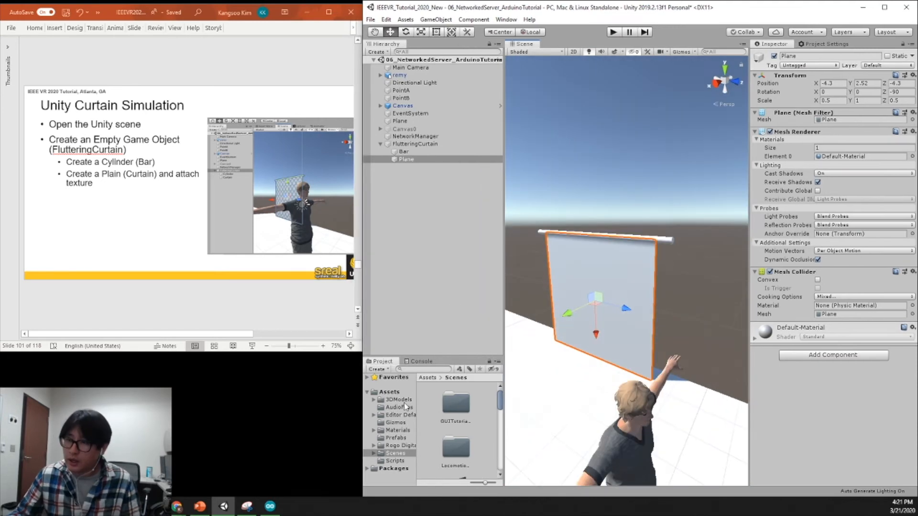
left_click(406, 402)
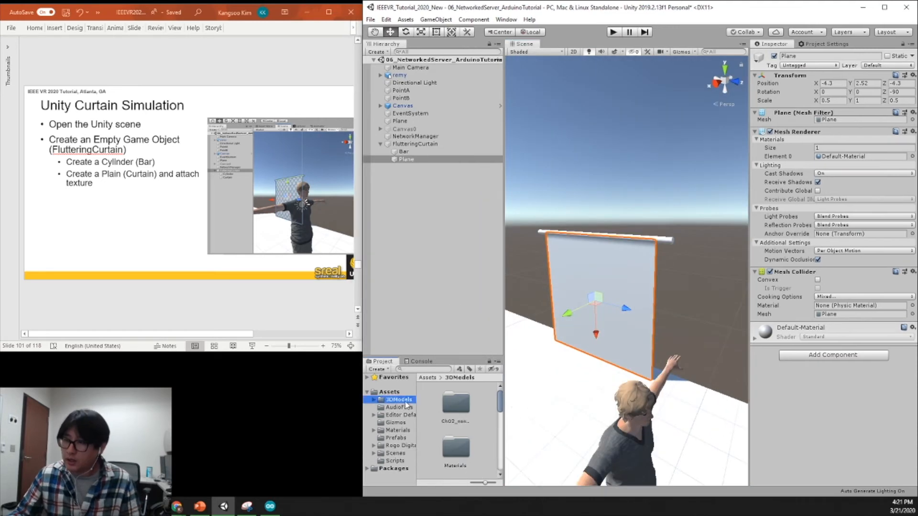
left_click(398, 431)
left_click_drag(478, 410, 628, 282)
left_click_drag(476, 404, 407, 163)
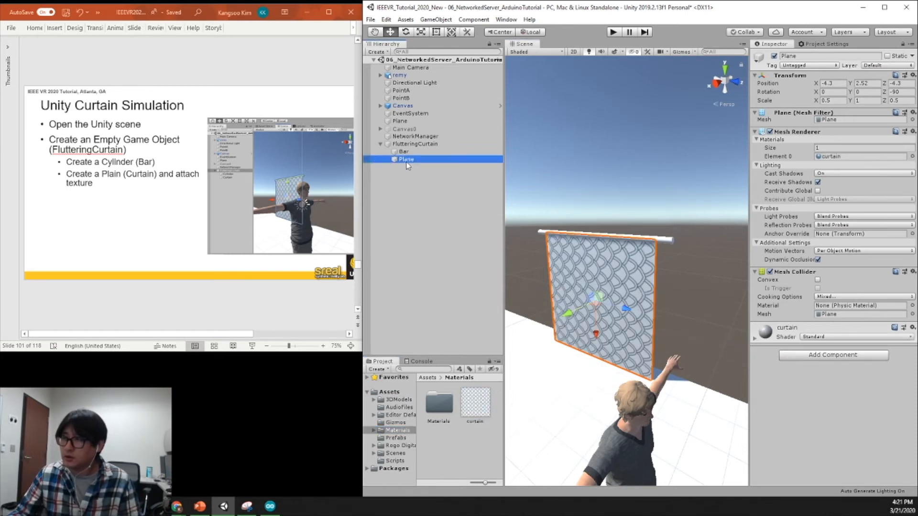
Rotate the curtain plane to X 90, Y 0, Z -90 so that its pattern is turned by a quarter.
left_click(647, 299)
key("e")
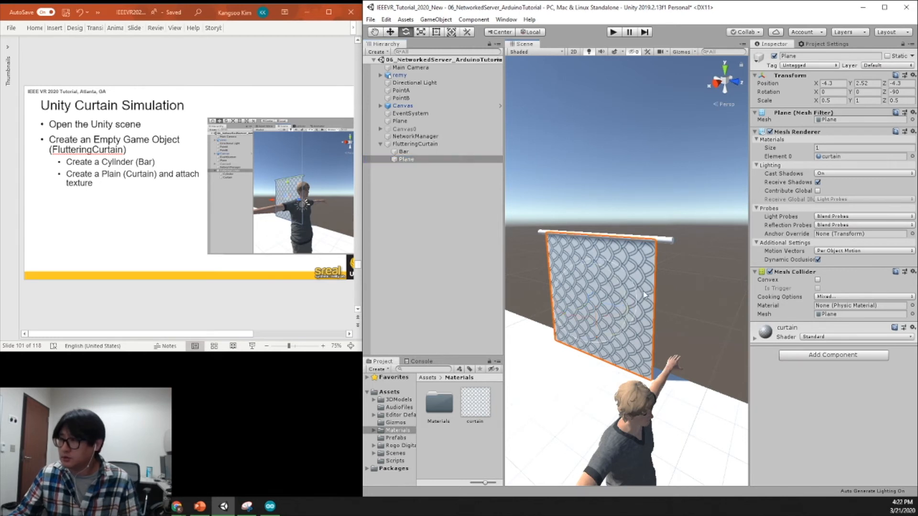
left_click_drag(628, 317, 634, 421)
key("w")
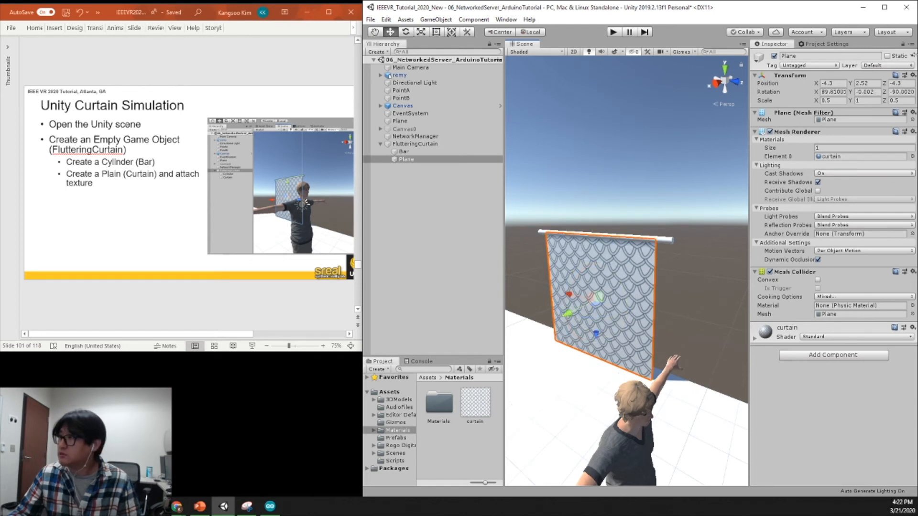
left_click(835, 92)
type("90")
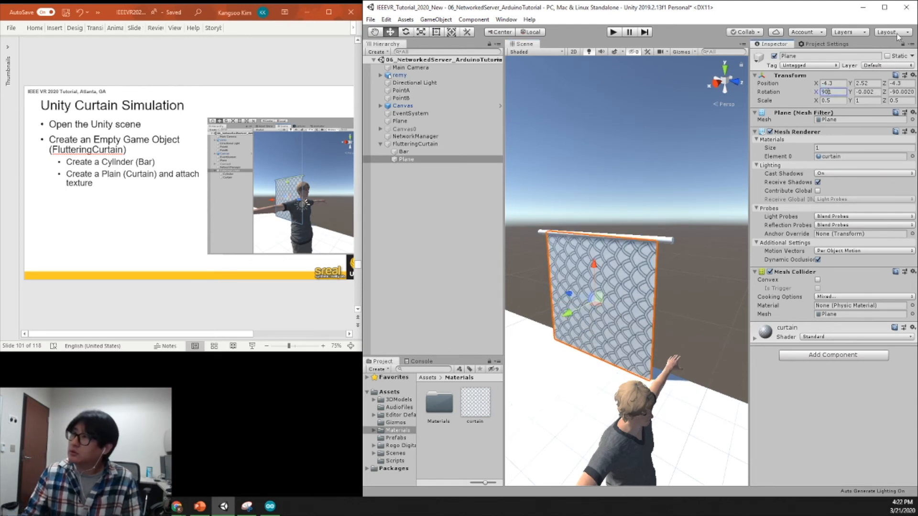
key("Tab")
key("Tab")
type("-90")
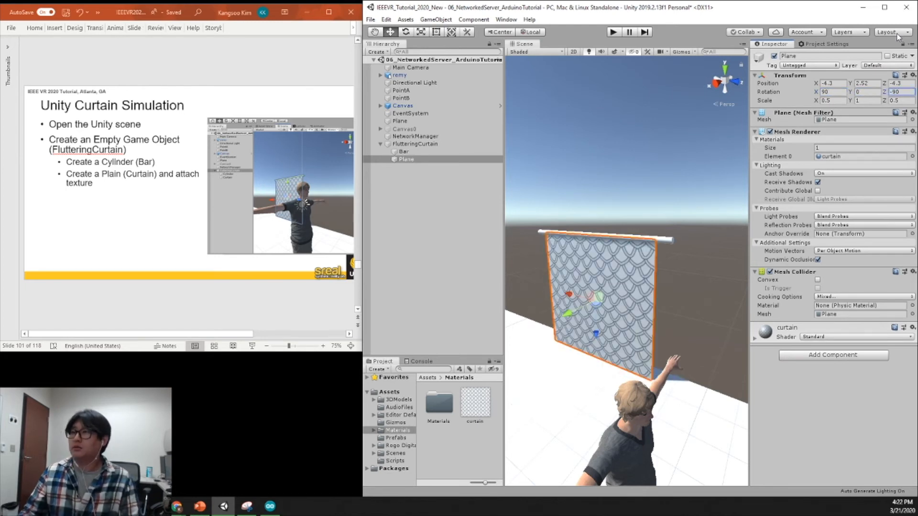
left_click_drag(508, 210, 668, 290, "alt")
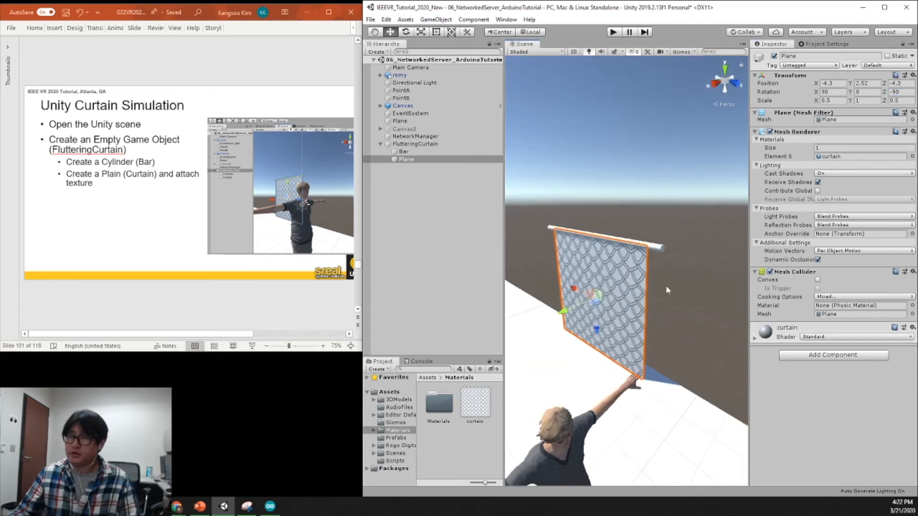
left_click(416, 209)
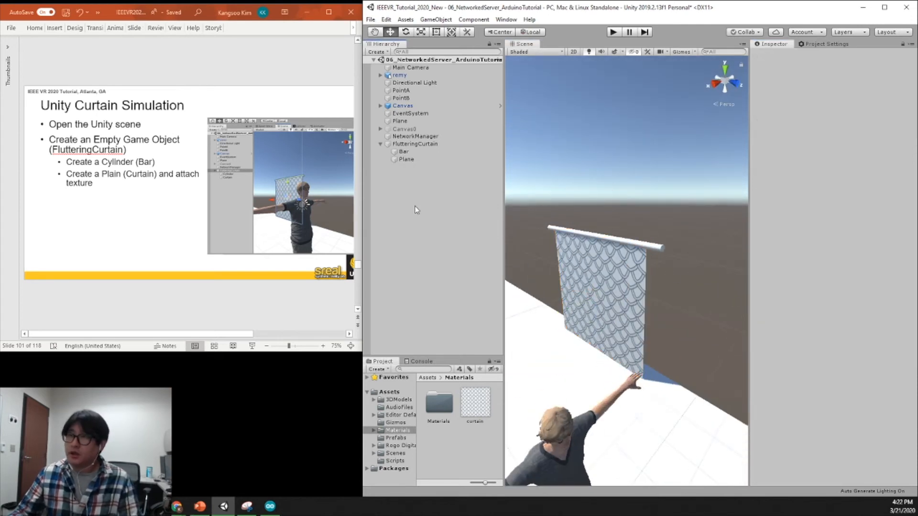
Advance the PowerPoint deck to the Cloth component slide, and add a Cloth physics component to the curtain plane in Unity.
left_click(215, 76)
scroll(230, 78, "down", 1)
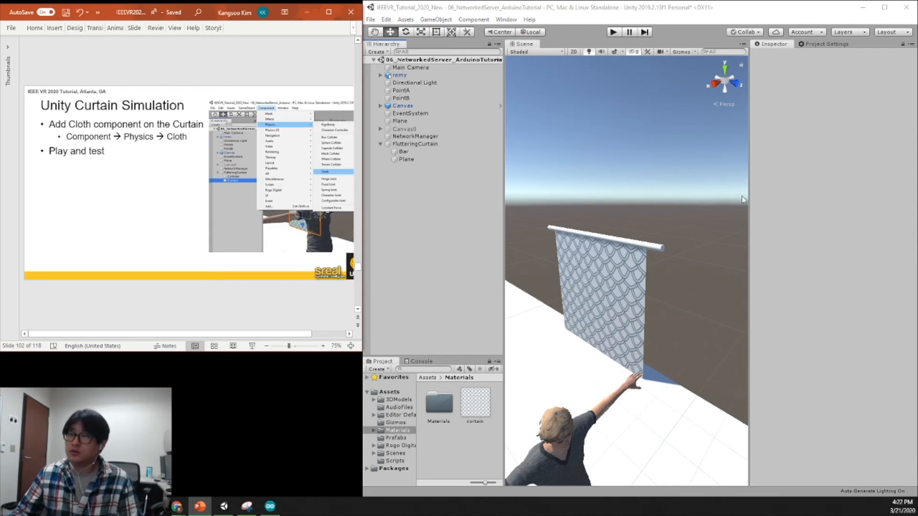
left_click(416, 160)
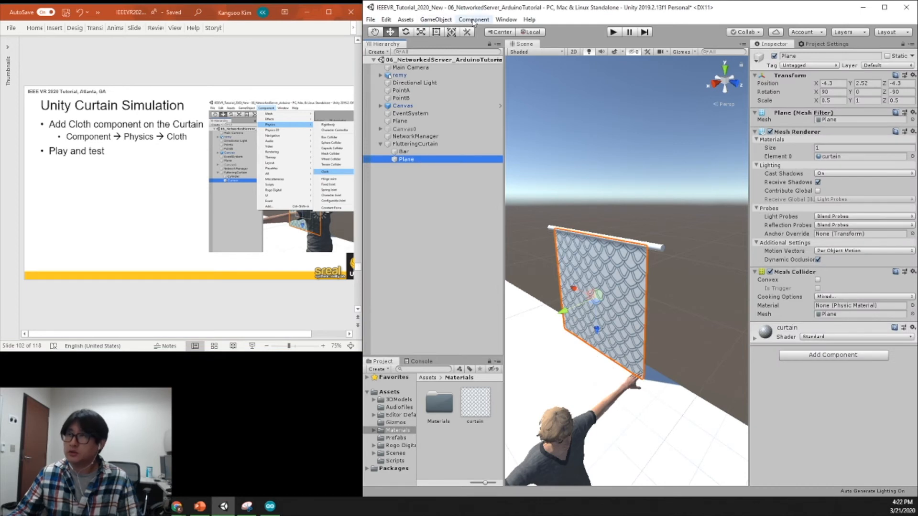
left_click(473, 19)
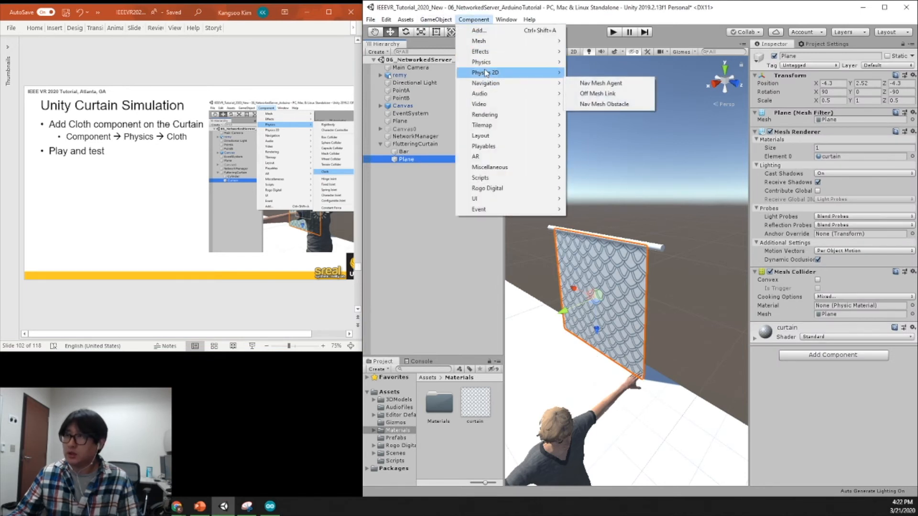
mouse_move(485, 63)
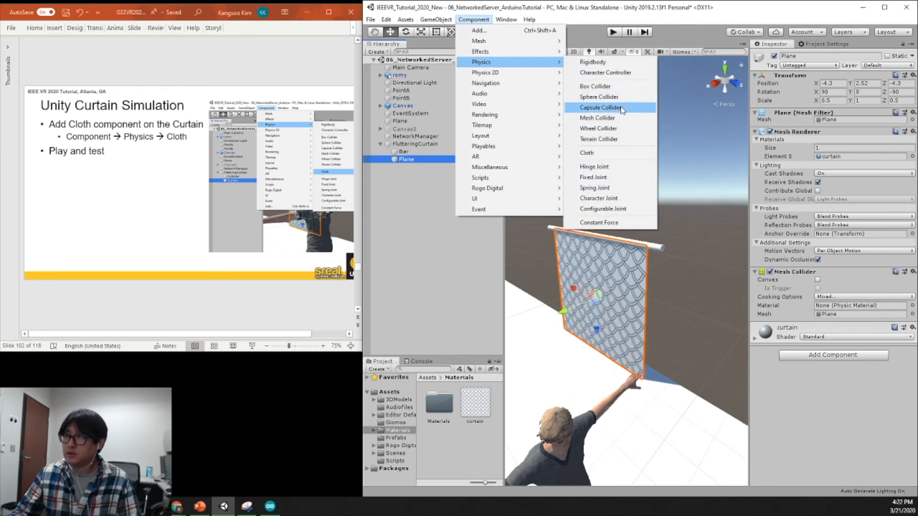
left_click(590, 153)
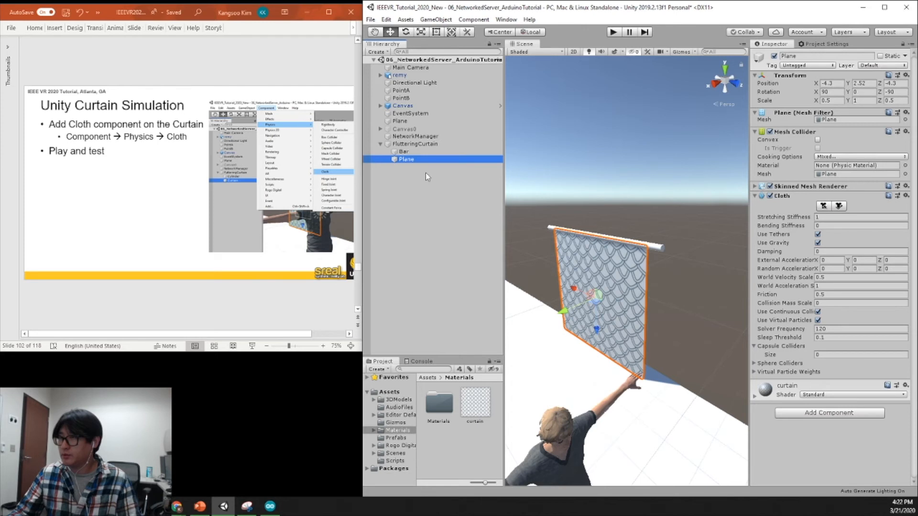
Rename the plane under FlutteringCurtain as Curtain and keep it selected.
left_click(406, 161)
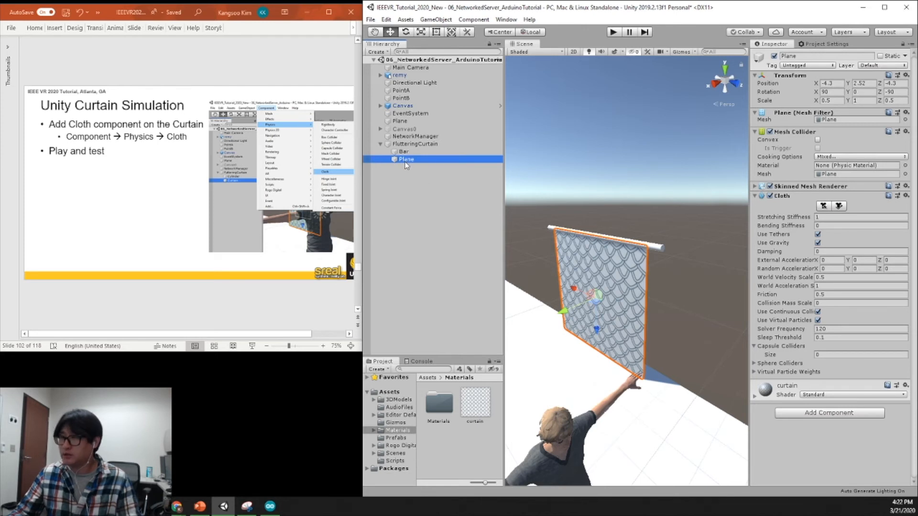
type("Curtain")
key("Return")
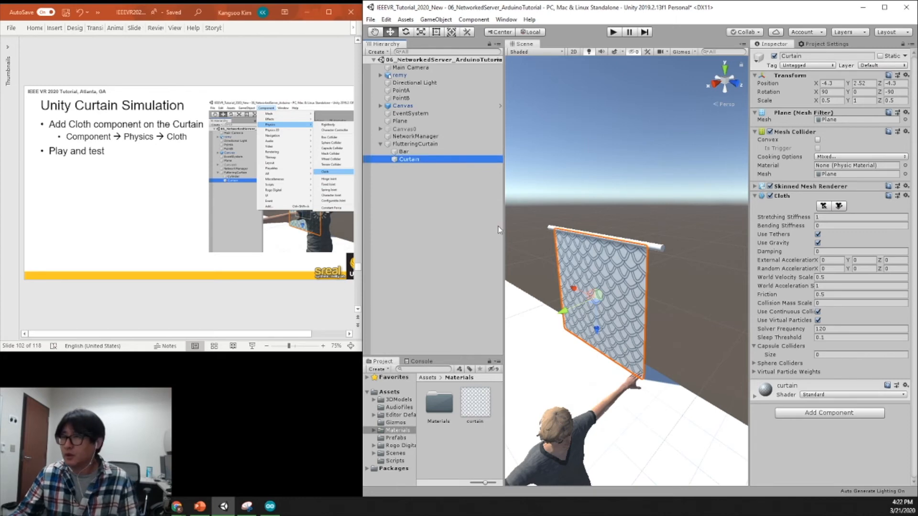
left_click(484, 209)
left_click(493, 153)
left_click(436, 159)
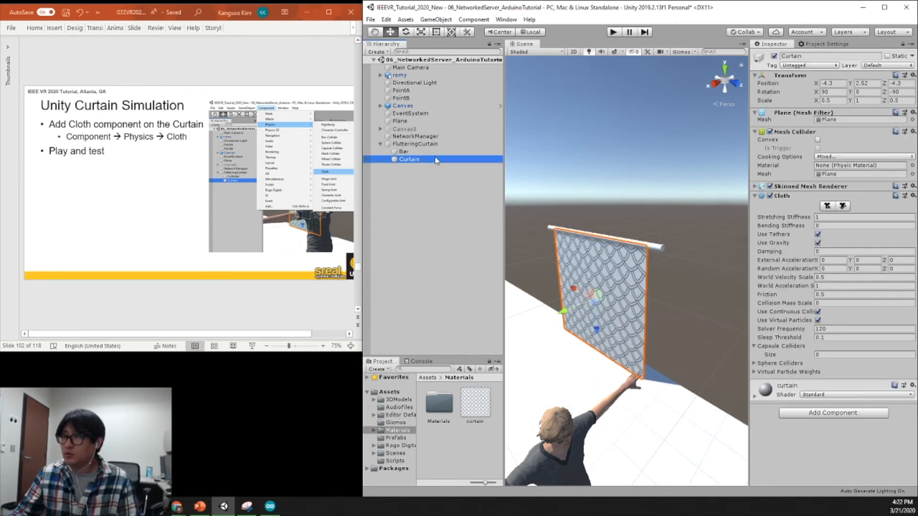
Play the scene to check the cloth's behavior in the Scene view, and stop it and close the Game view.
left_click(614, 33)
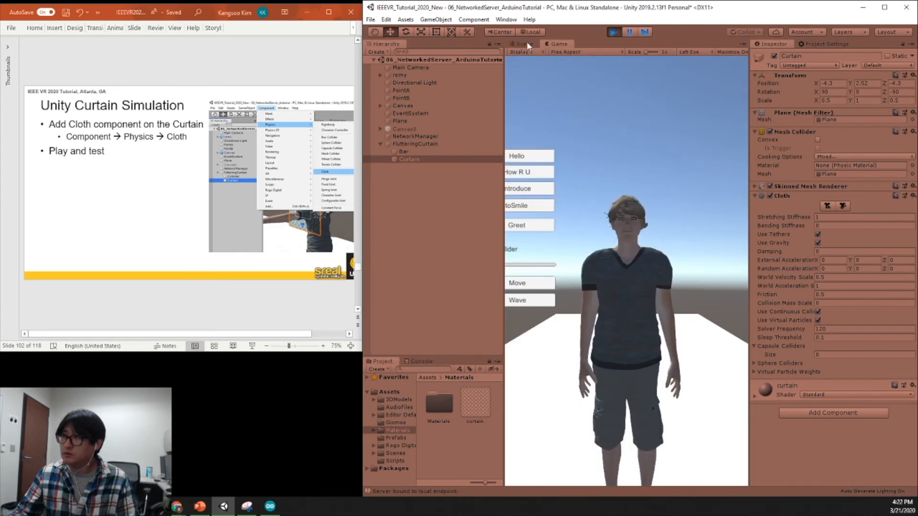
left_click(525, 43)
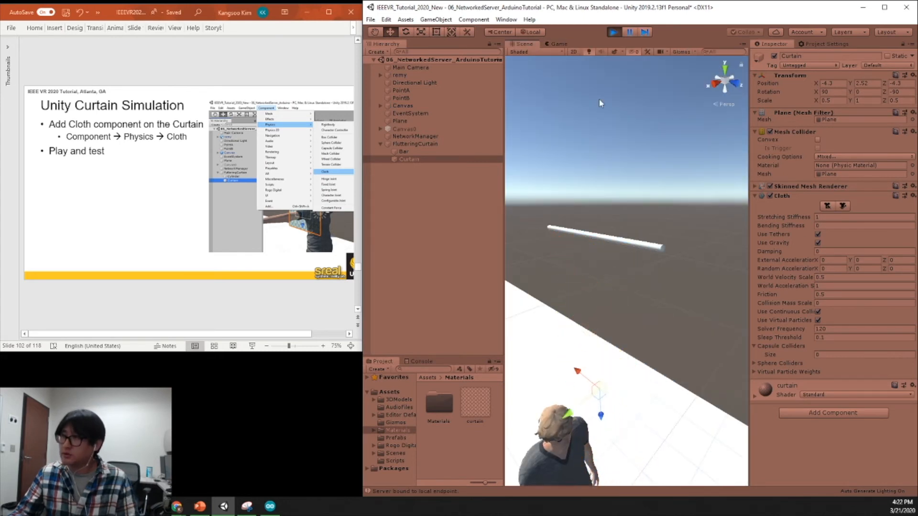
left_click(613, 32)
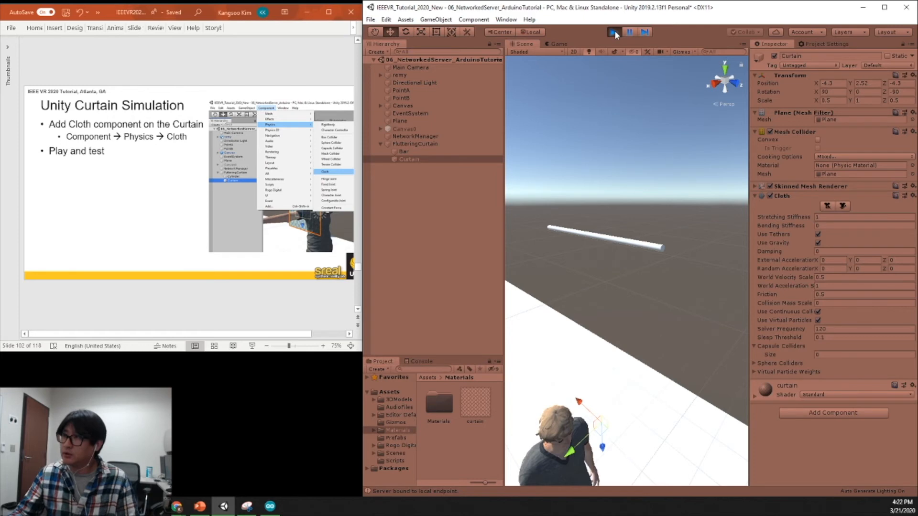
right_click(558, 44)
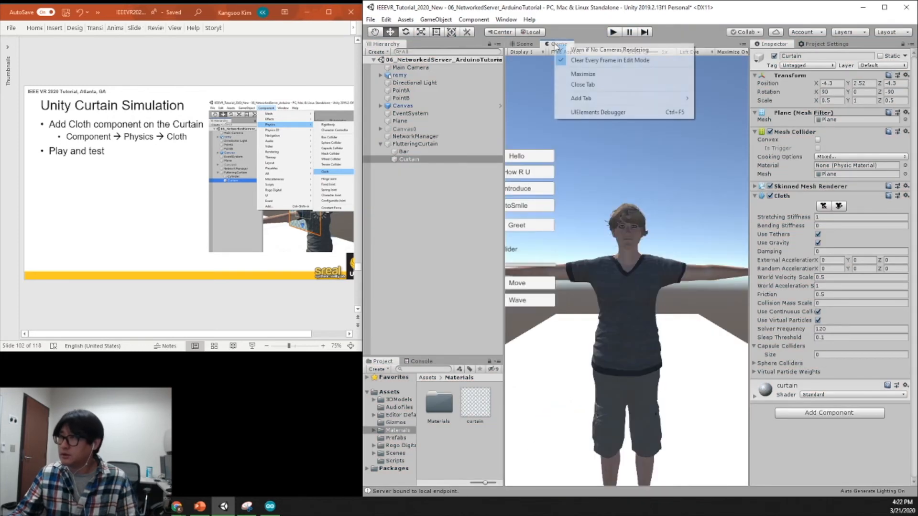
left_click(559, 83)
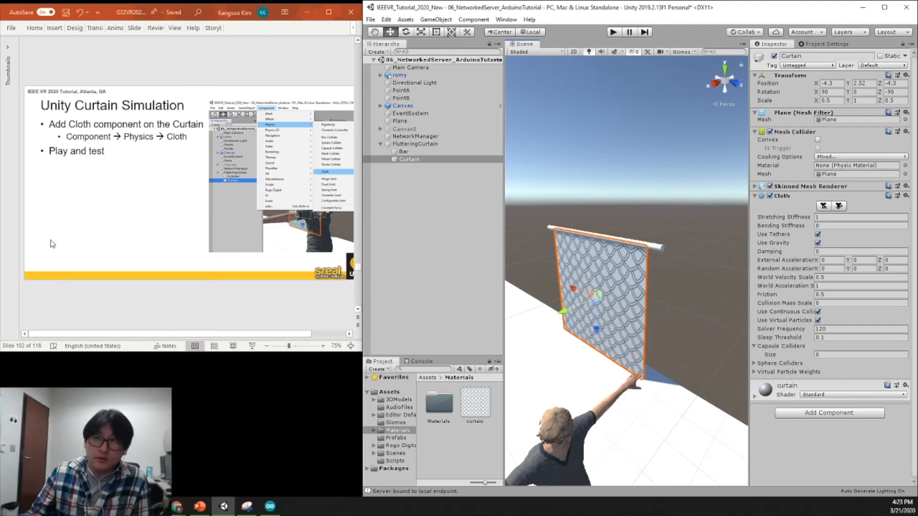
Advance the PowerPoint deck to the fixed-part slide, and start editing the Curtain's cloth constraints in Unity.
left_click(253, 289)
scroll(254, 289, "down", 1)
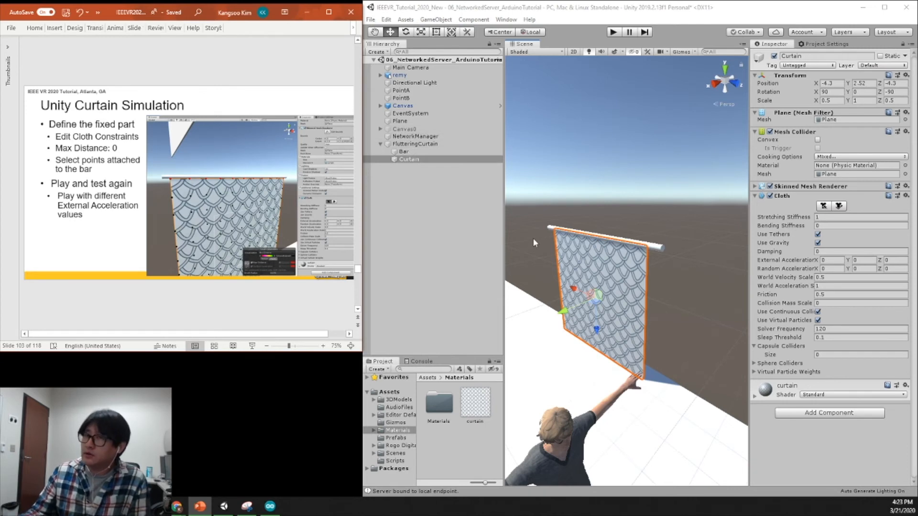
key("alt")
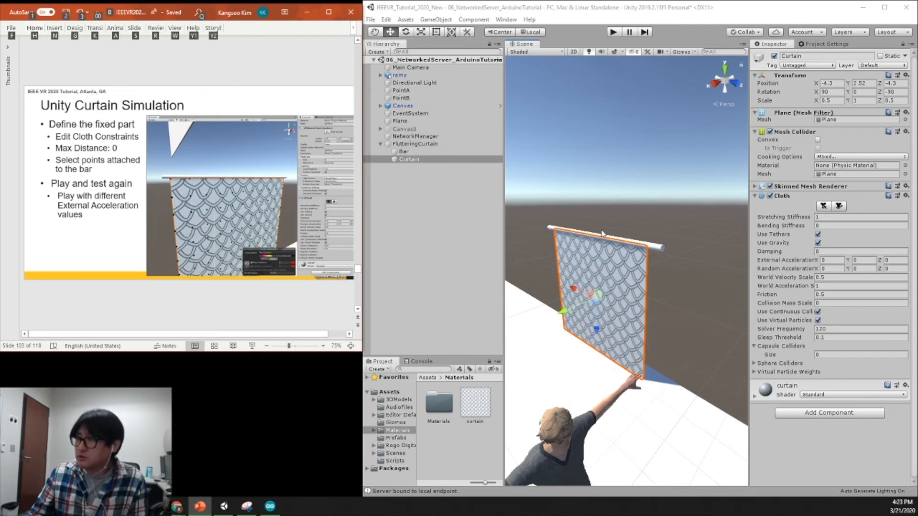
left_click(423, 160)
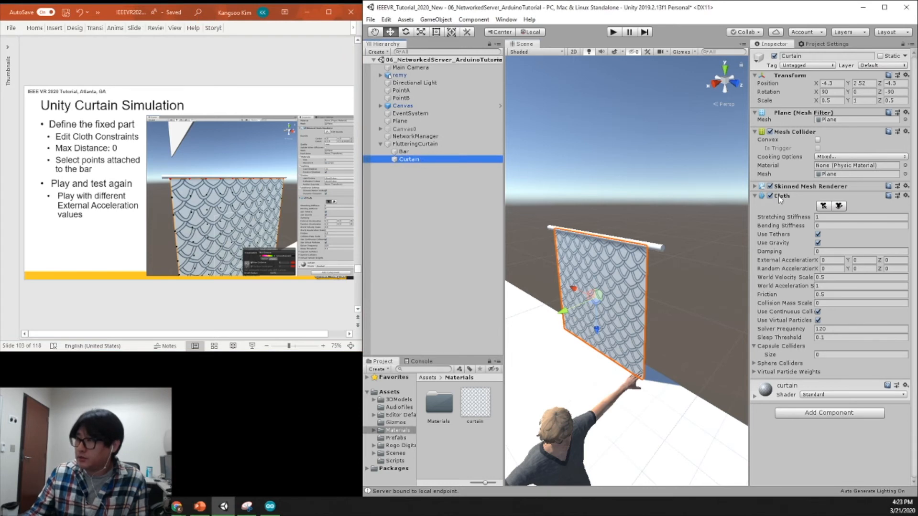
left_click(824, 206)
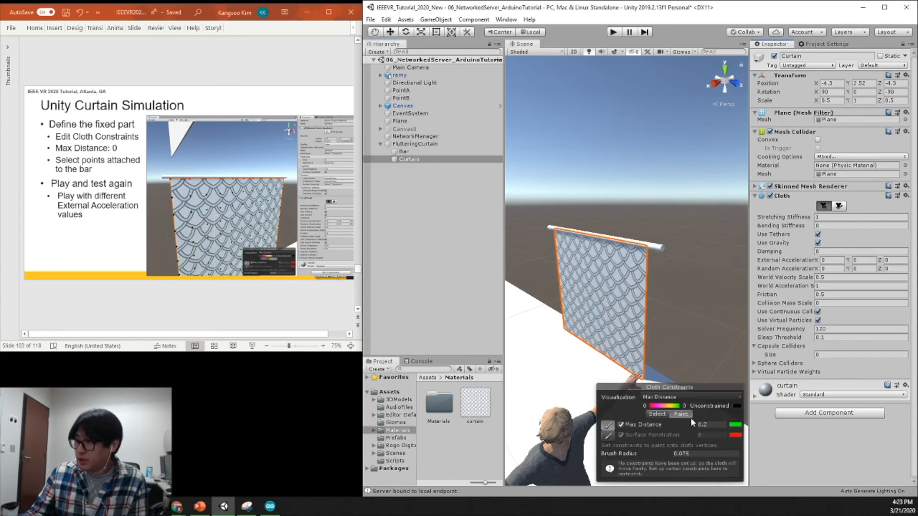
Set the Max Distance for painting cloth constraints to 0, with the Curtain's vertices facing the view.
left_click_drag(602, 285, 697, 279, "alt")
left_click_drag(619, 303, 703, 300, "alt")
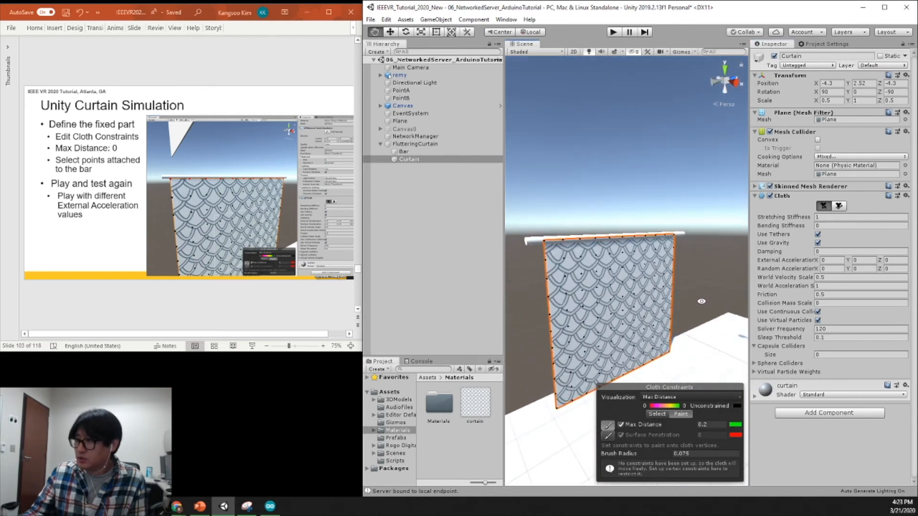
middle_click_drag(659, 213, 659, 204)
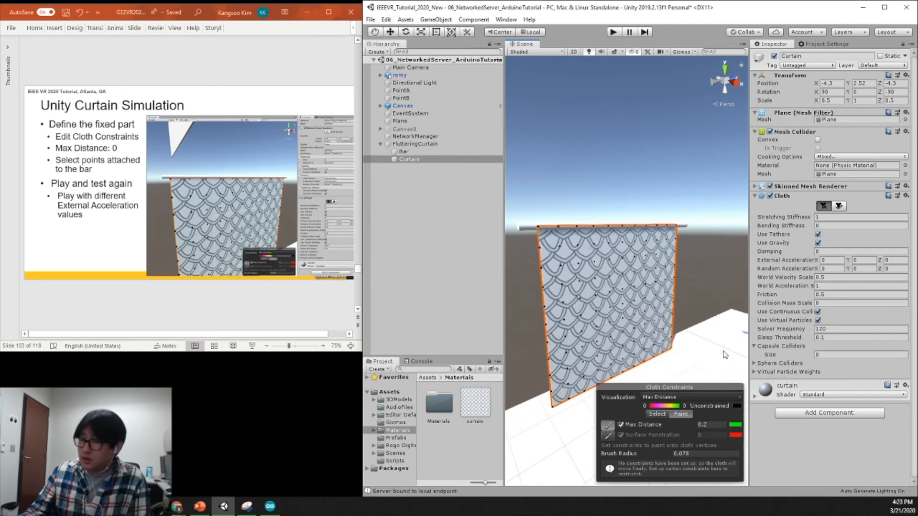
left_click(715, 425)
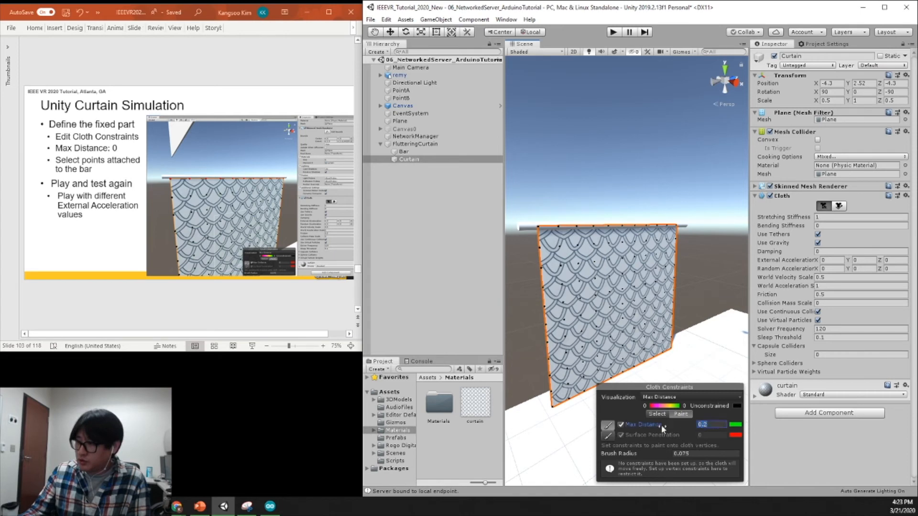
type("0")
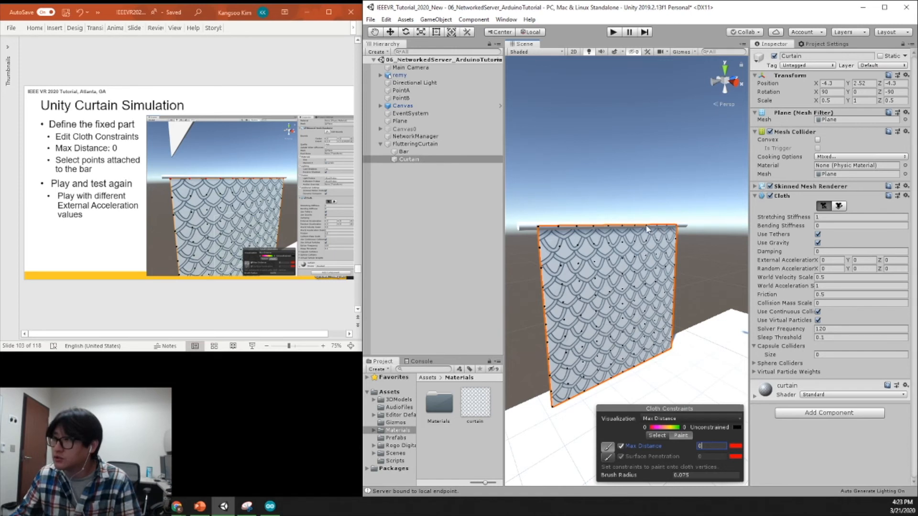
Paint the zero Max Distance constraint onto the Curtain's row of vertices along the bar, and finish editing the cloth constraints.
scroll(650, 224, "up", 4)
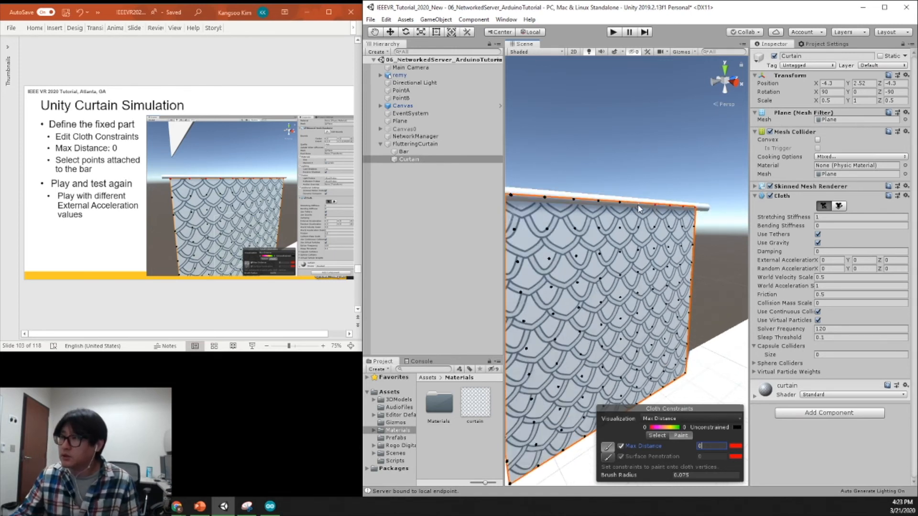
middle_click_drag(605, 214, 648, 220)
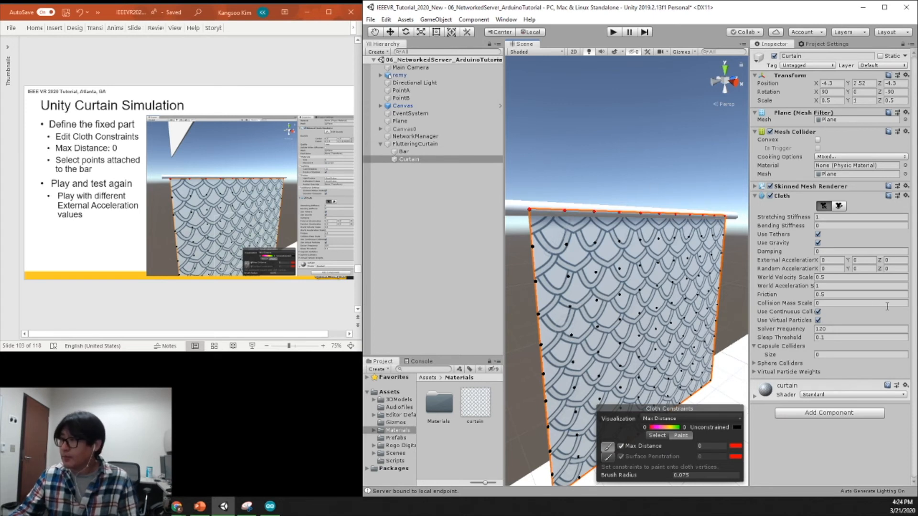
left_click(823, 206)
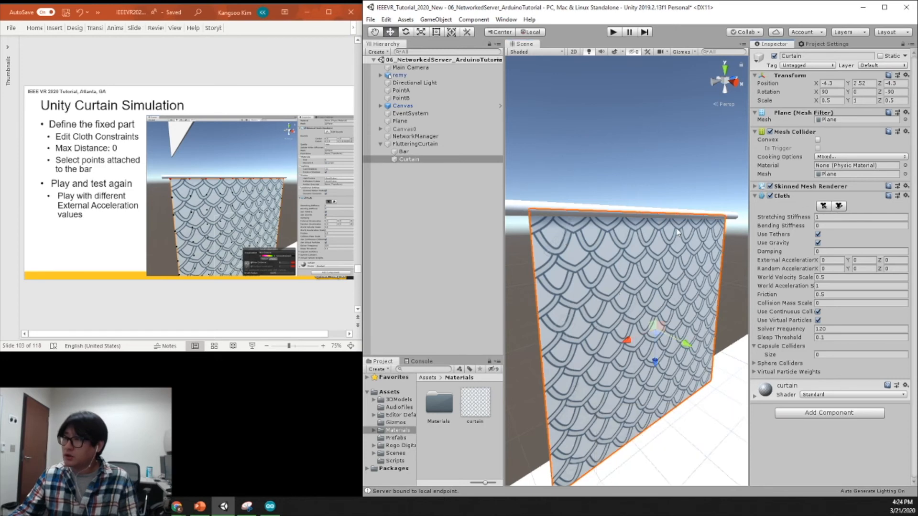
Play the scene and examine in the Scene view how the selected Curtain hangs from the bar.
left_click(613, 32)
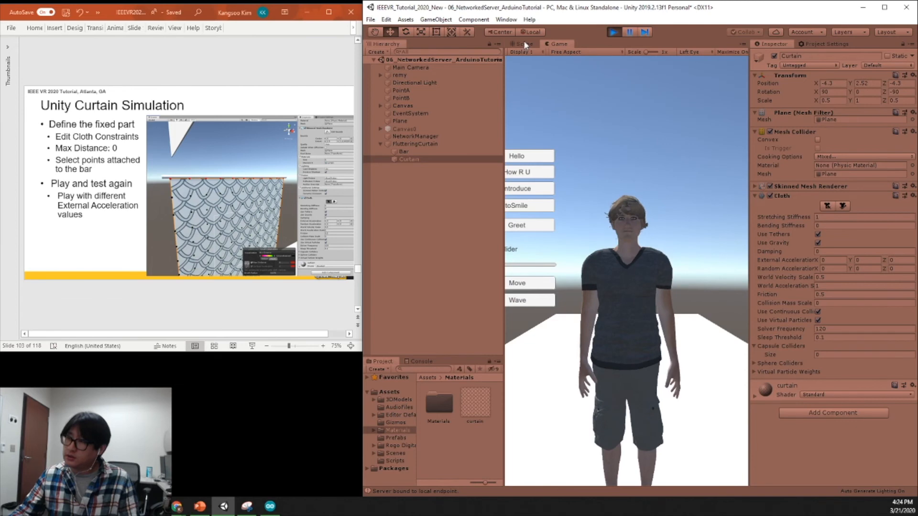
left_click(525, 44)
left_click_drag(694, 306, 612, 311, "alt")
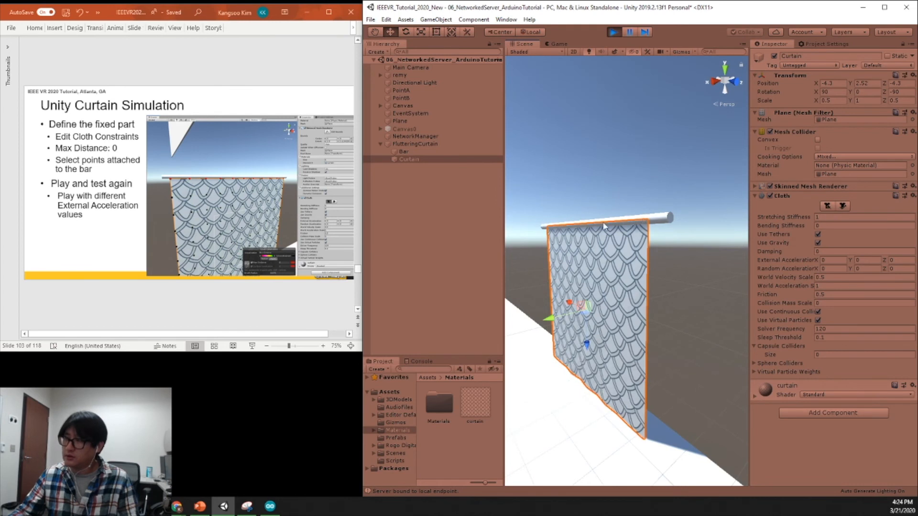
right_click(414, 197)
left_click(410, 159)
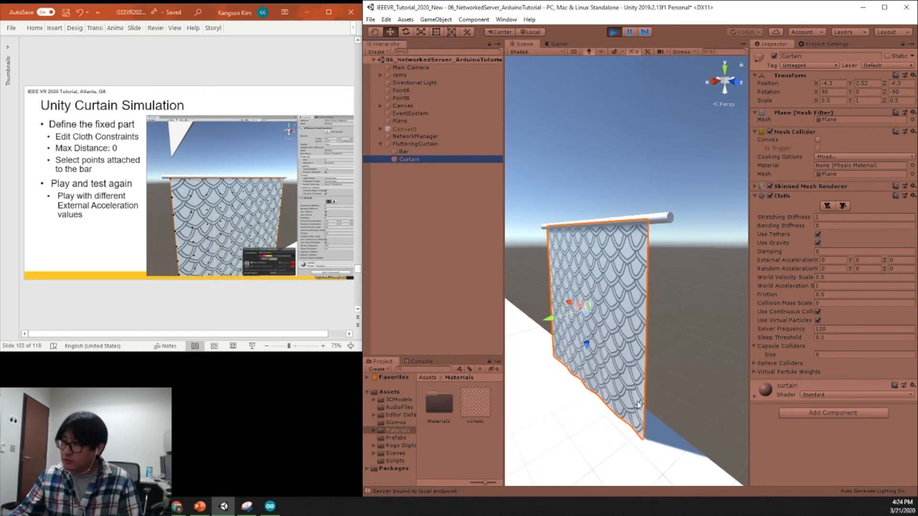
scroll(645, 397, "up", 1)
middle_click_drag(645, 397, 672, 357)
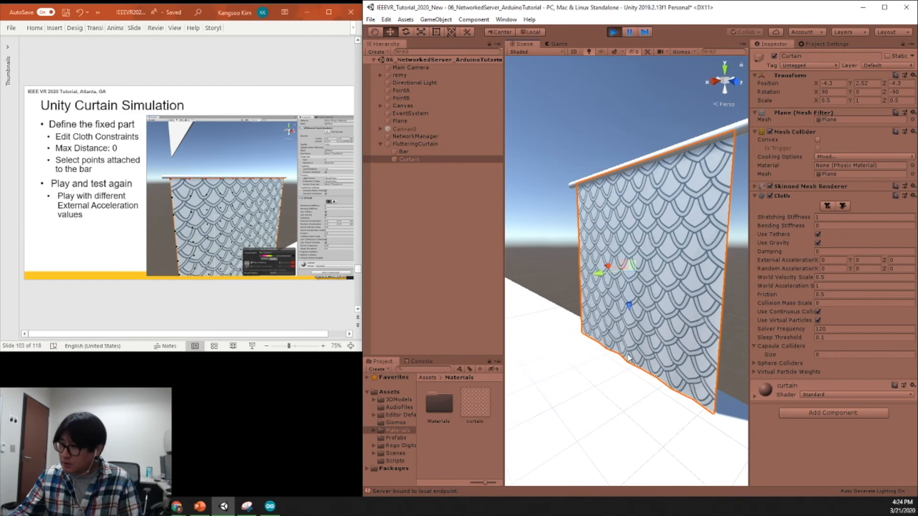
right_click_drag(627, 355, 657, 353)
middle_click_drag(658, 352, 683, 347)
scroll(708, 366, "up", 1)
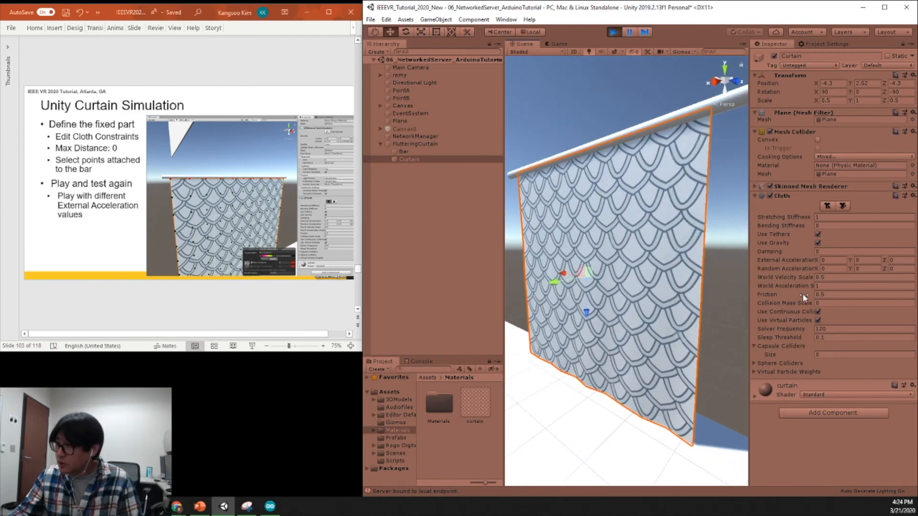
Test the Curtain's cloth with an External Acceleration X of 1 and 10, and reset it to 0.
left_click(833, 261)
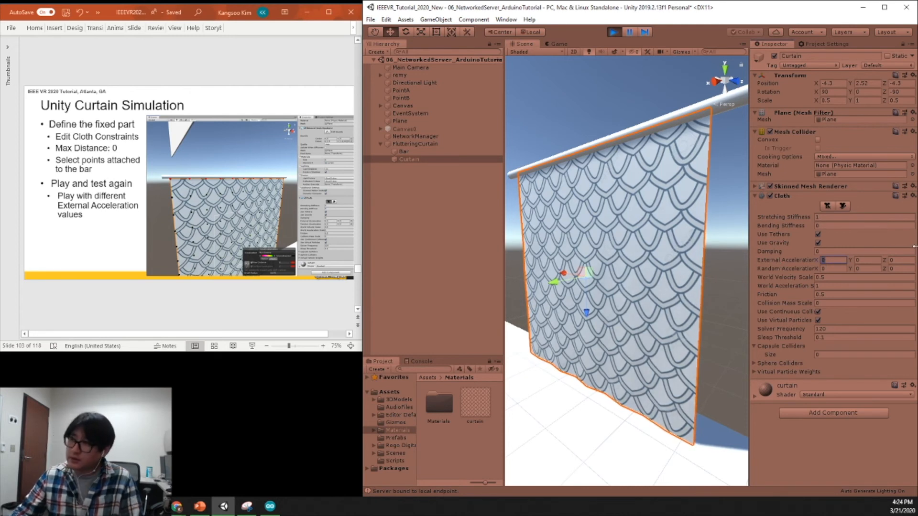
type("1")
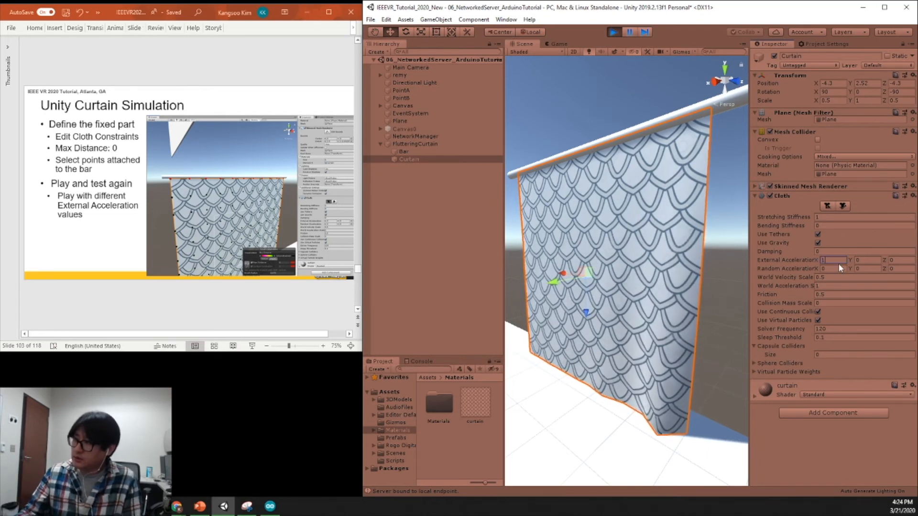
type("0")
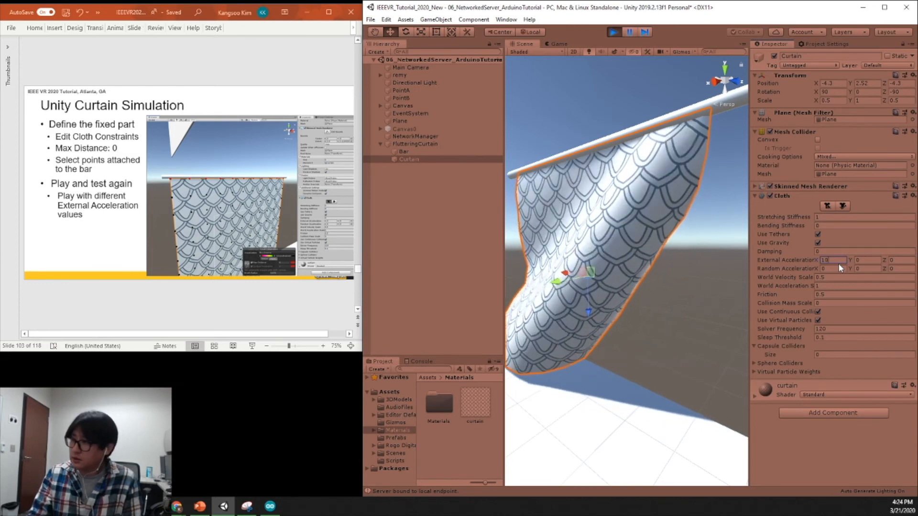
key("BackSpace")
key("BackSpace")
key("Tab")
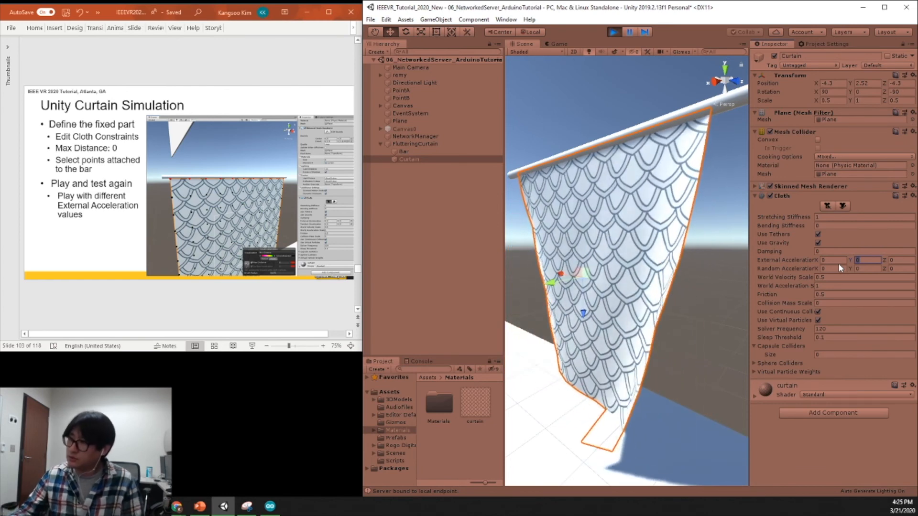
left_click_drag(831, 261, 810, 258)
key("Tab")
key("Tab")
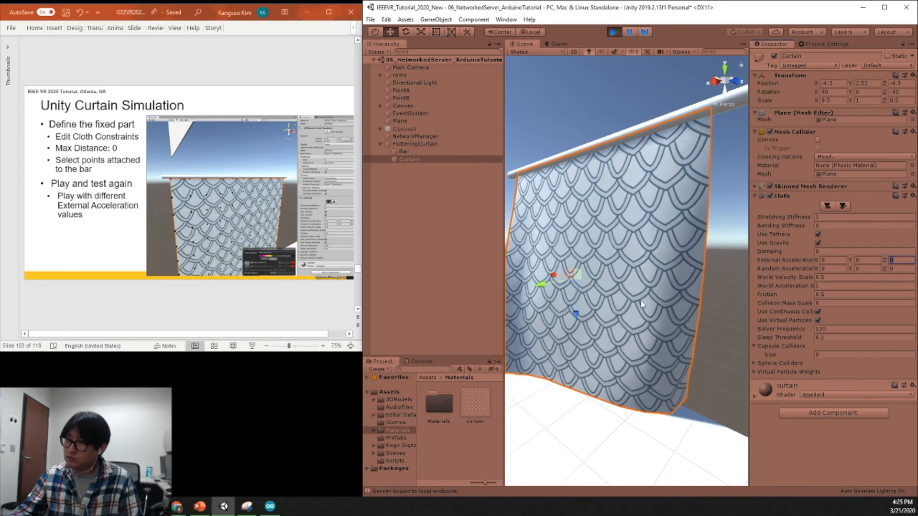
Test the cloth with an External Acceleration Y of 10, reset it to 0, and stop playing the scene.
left_click(868, 261)
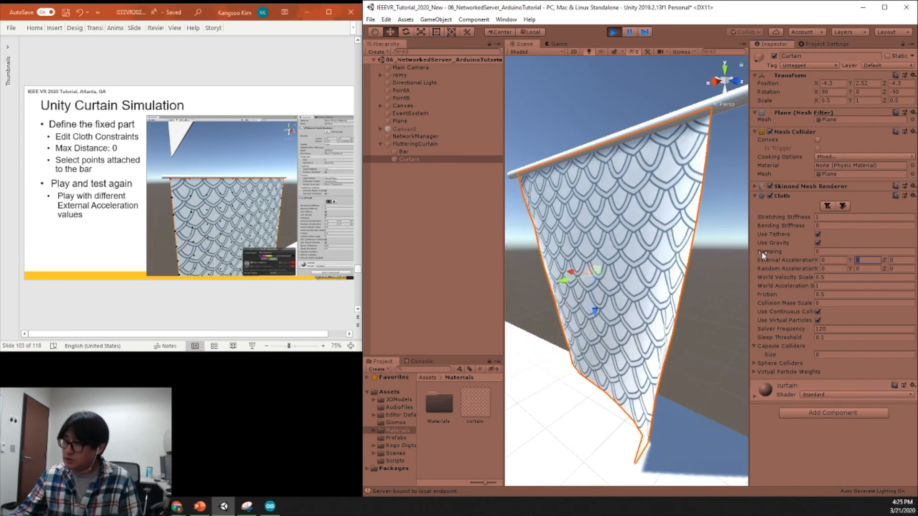
type("10")
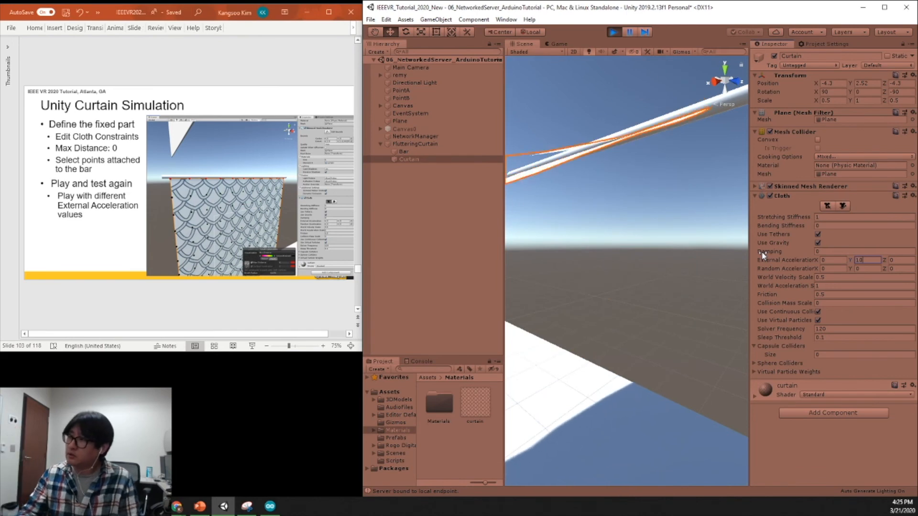
left_click_drag(867, 260, 794, 247)
type("0")
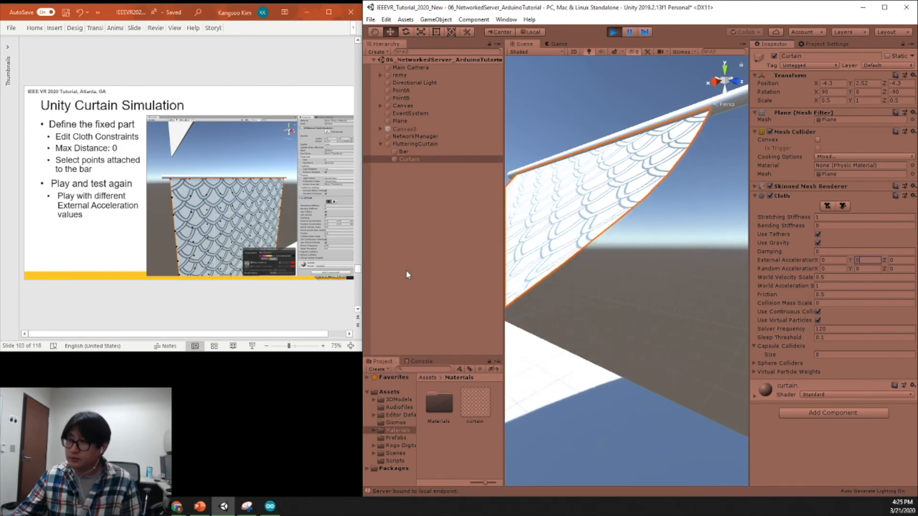
left_click(613, 32)
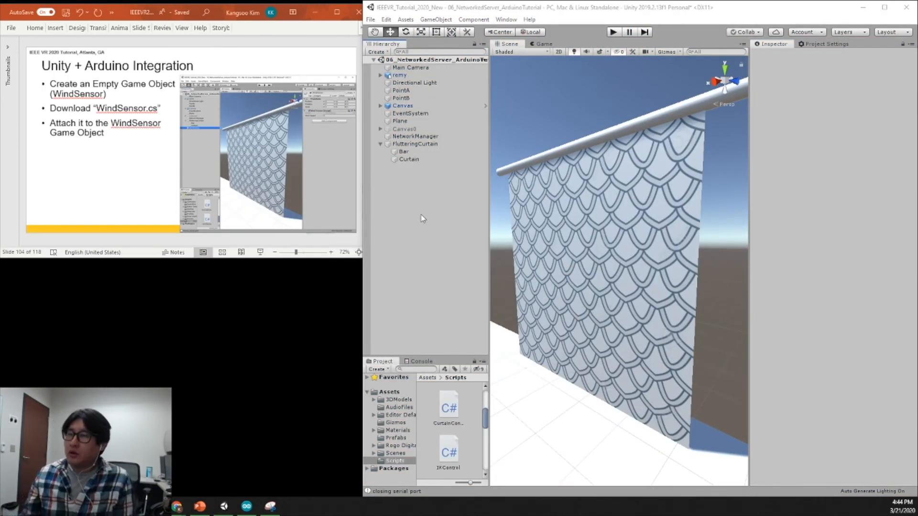
Create an empty game object at the scene's root level and name it WindSensor.
right_click(408, 201)
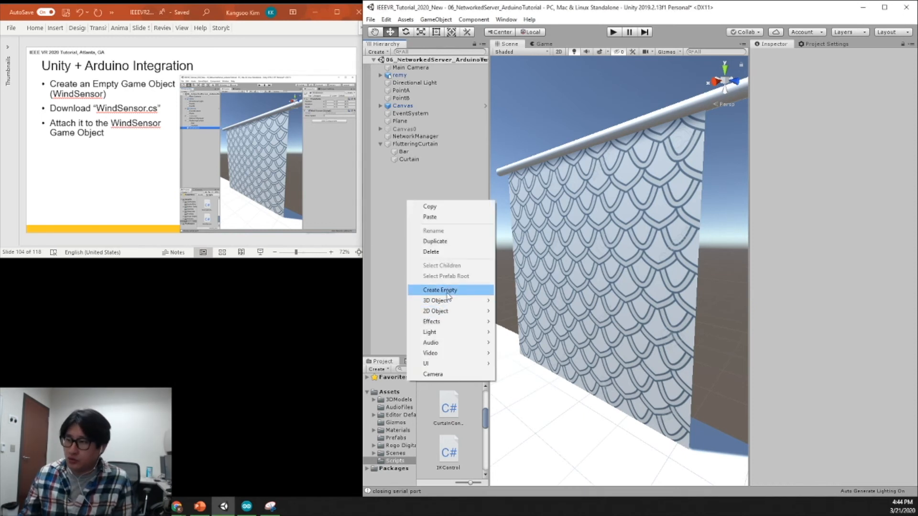
left_click(440, 291)
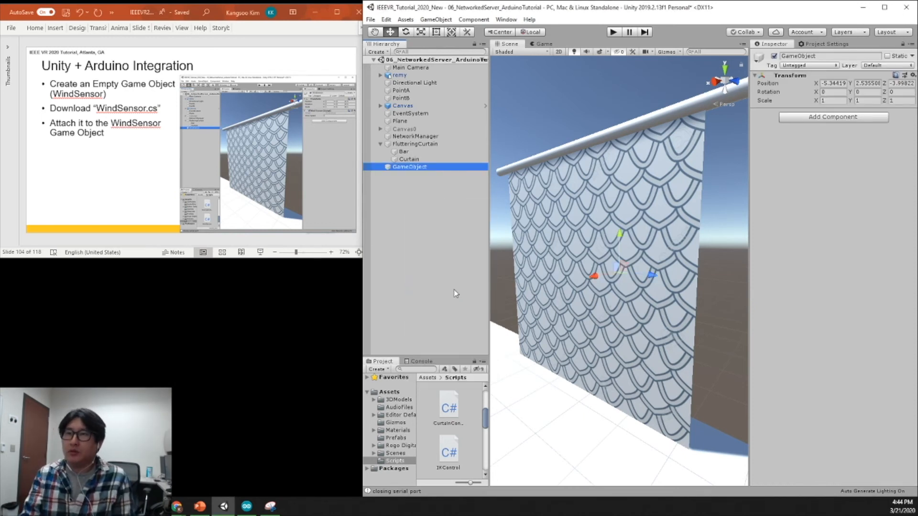
key("F2")
type("QW")
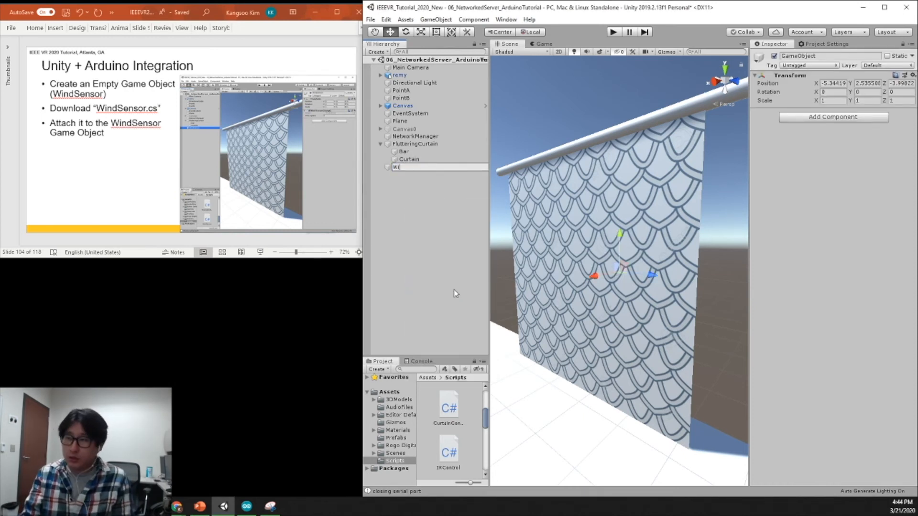
type("ndSensor")
key("Return")
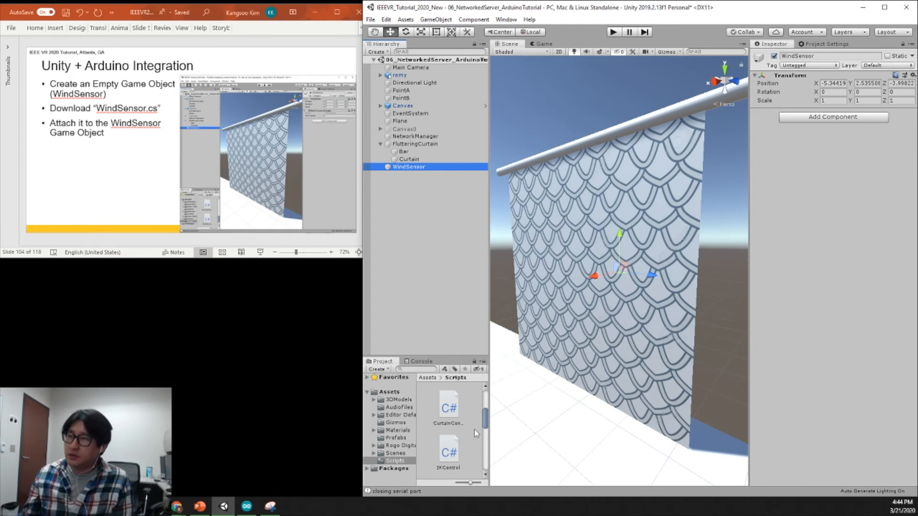
Attach the WindSensor script from the Scripts folder to the WindSensor game object.
left_click_drag(487, 423, 487, 459)
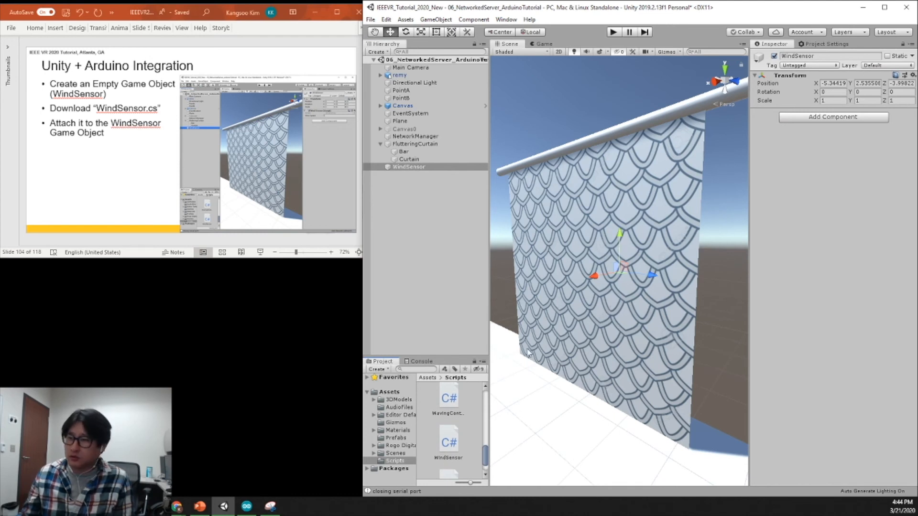
left_click(453, 443)
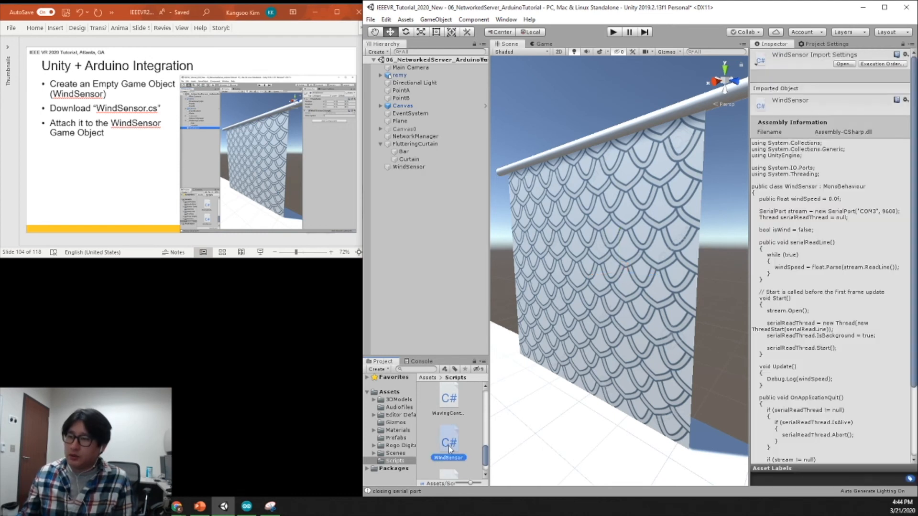
left_click_drag(451, 446, 408, 171)
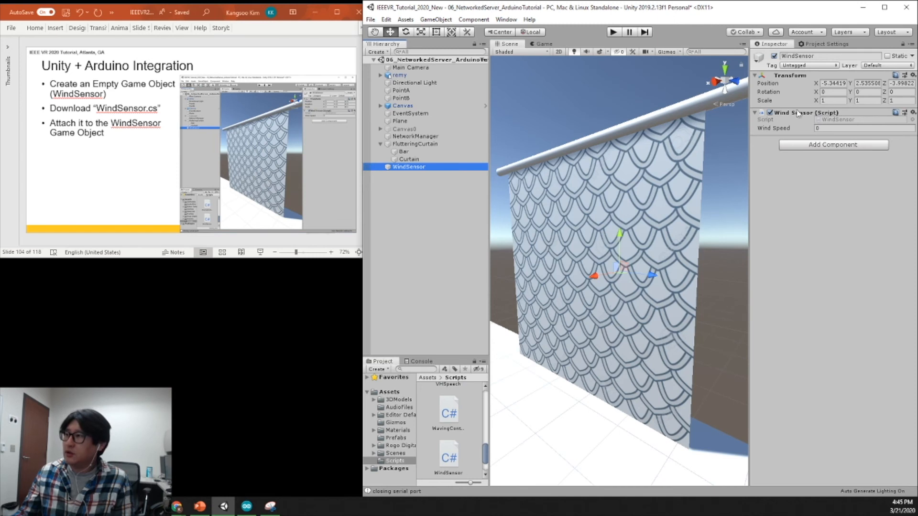
Set the WindSensor object's position to X 0, Y 0, Z 0.
left_click(847, 84)
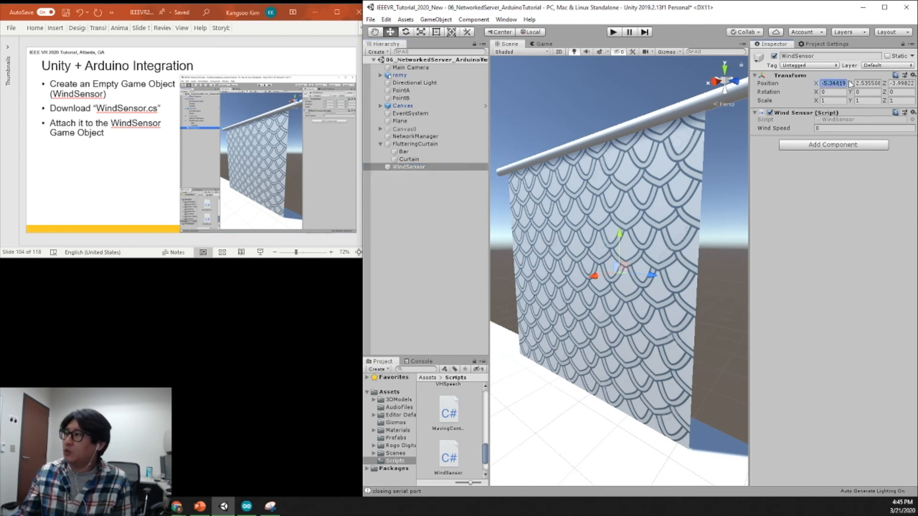
type("0")
key("Tab")
type("0")
key("Tab")
type("0")
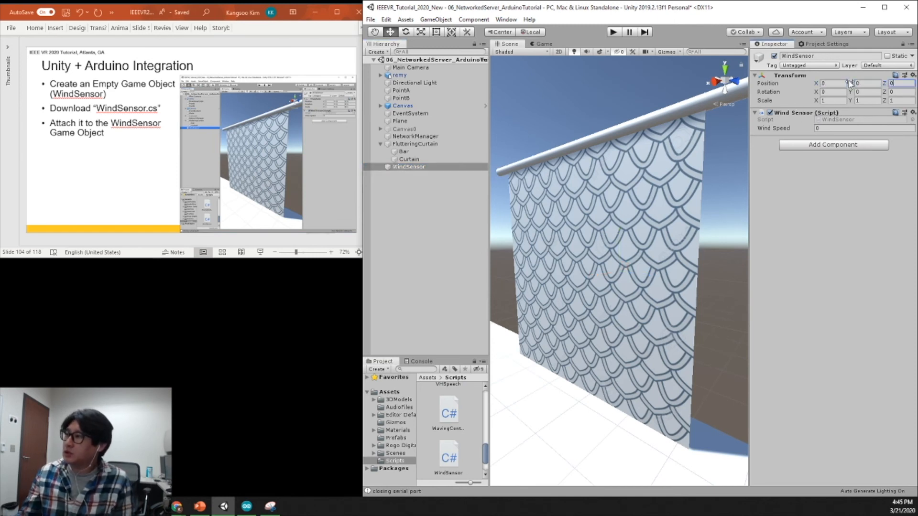
Advance the PowerPoint deck to the WindSensor.cs review slide, and open the script in Visual Studio as the only file.
left_click(112, 204)
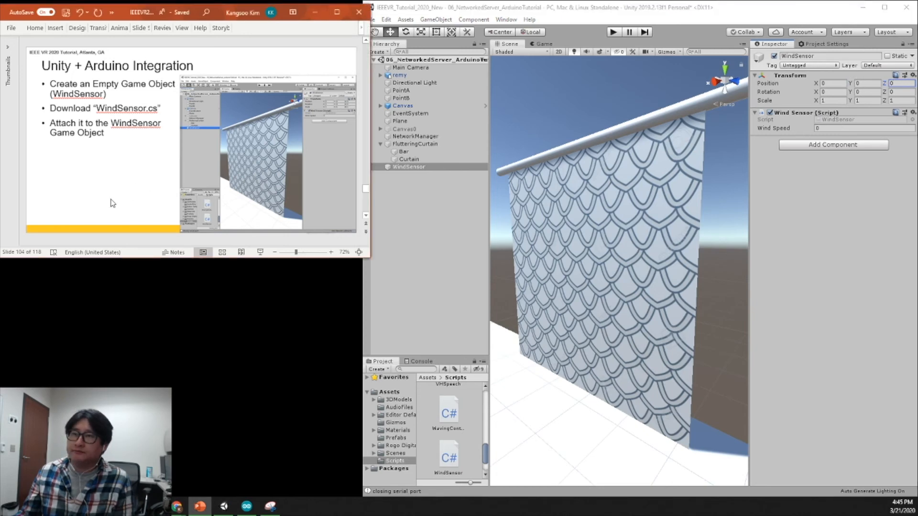
scroll(110, 204, "down", 1)
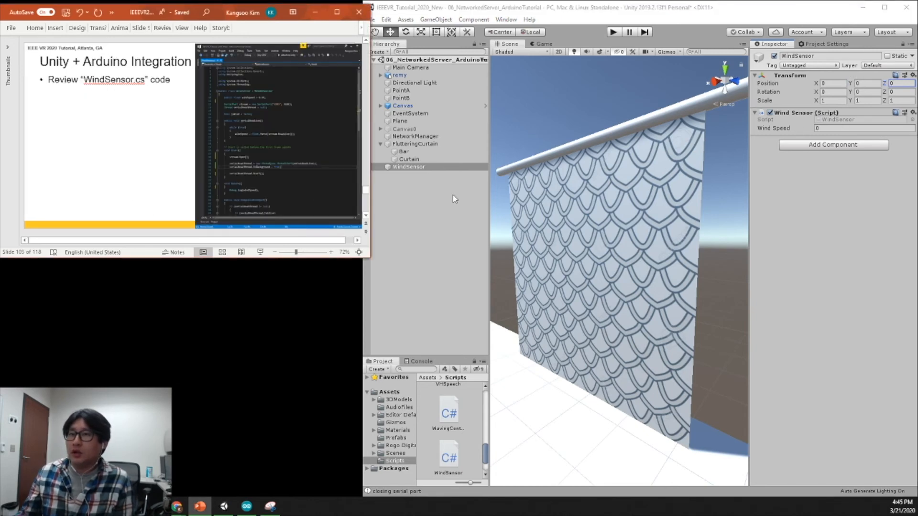
double_click(833, 120)
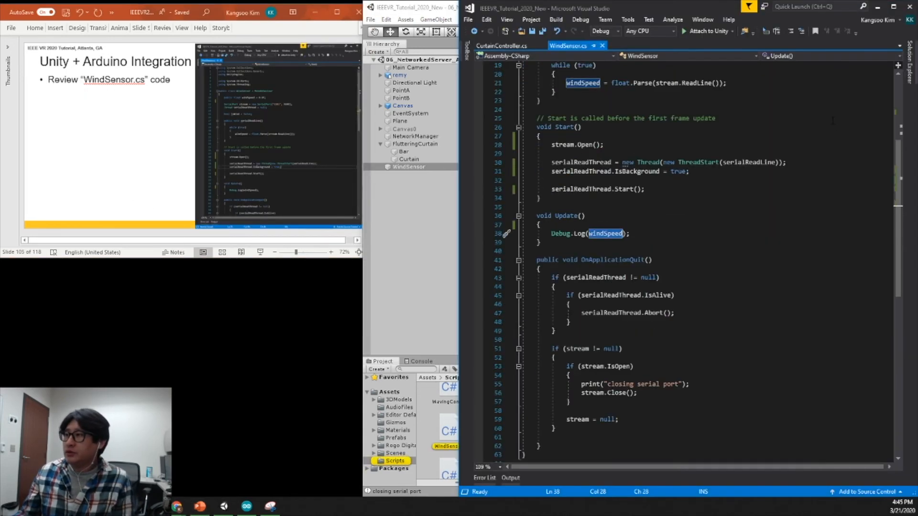
left_click(543, 46)
left_click(699, 171)
scroll(701, 227, "up", 6)
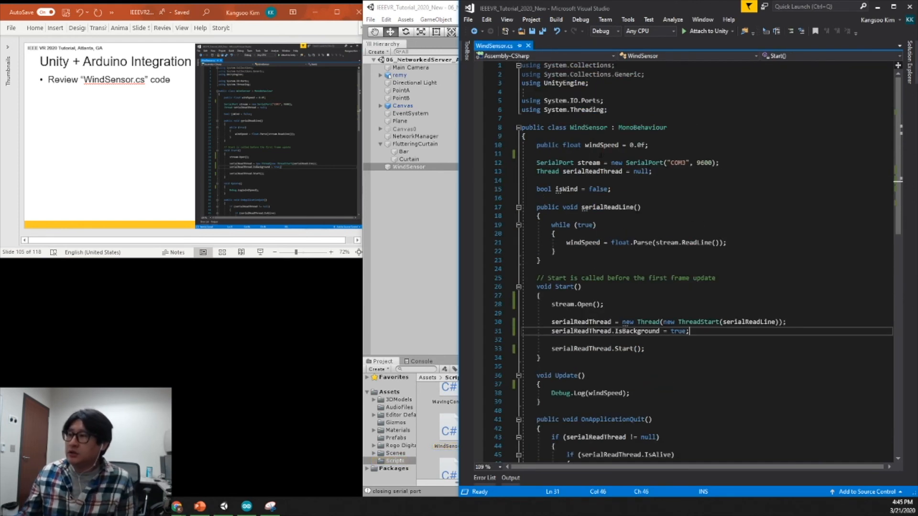
Examine the WindSensor class's windSpeed variable and its serial port and thread declarations, including the port name and baud rate.
double_click(593, 128)
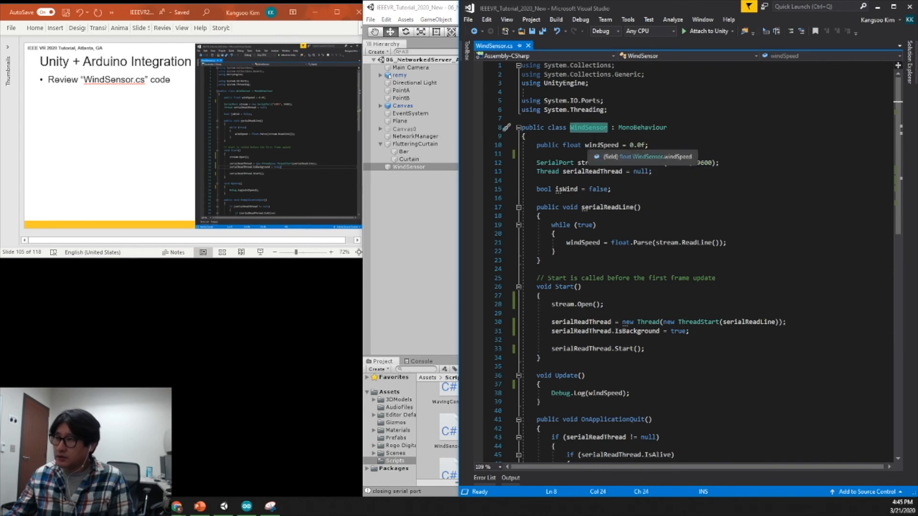
double_click(601, 145)
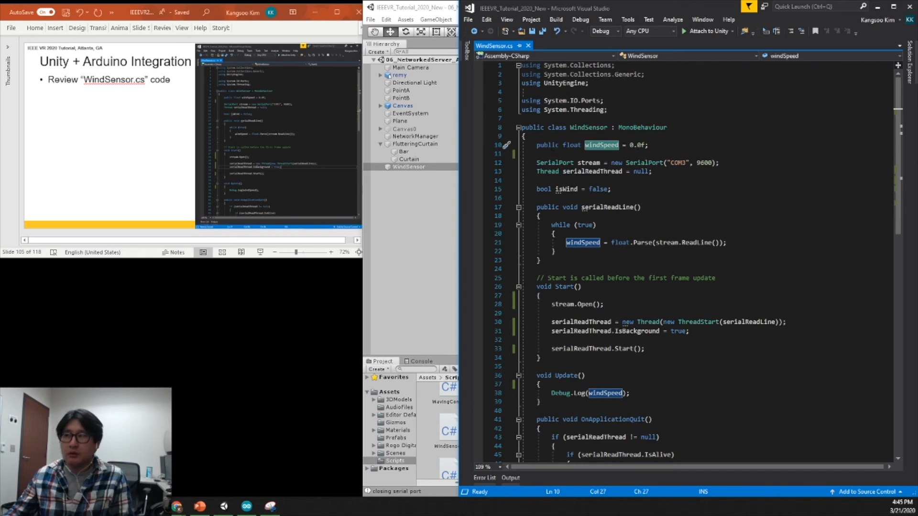
left_click_drag(664, 171, 537, 164)
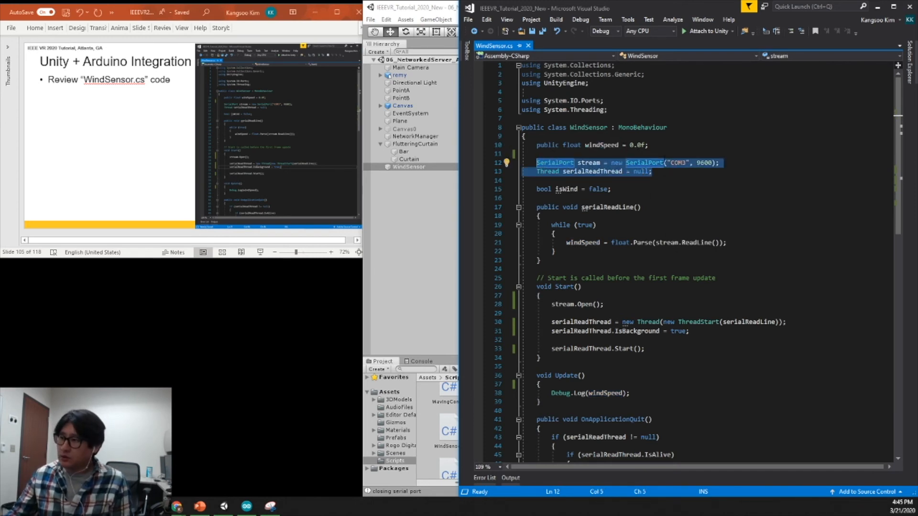
double_click(679, 163)
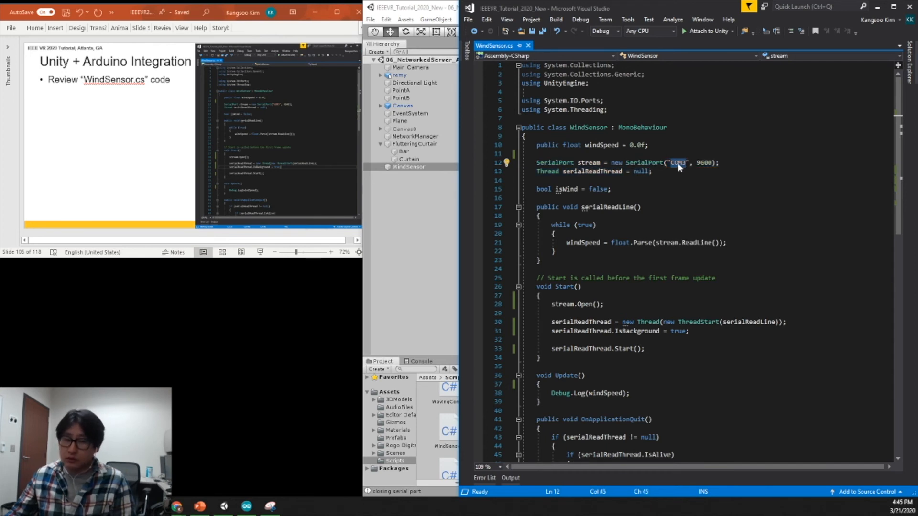
double_click(704, 163)
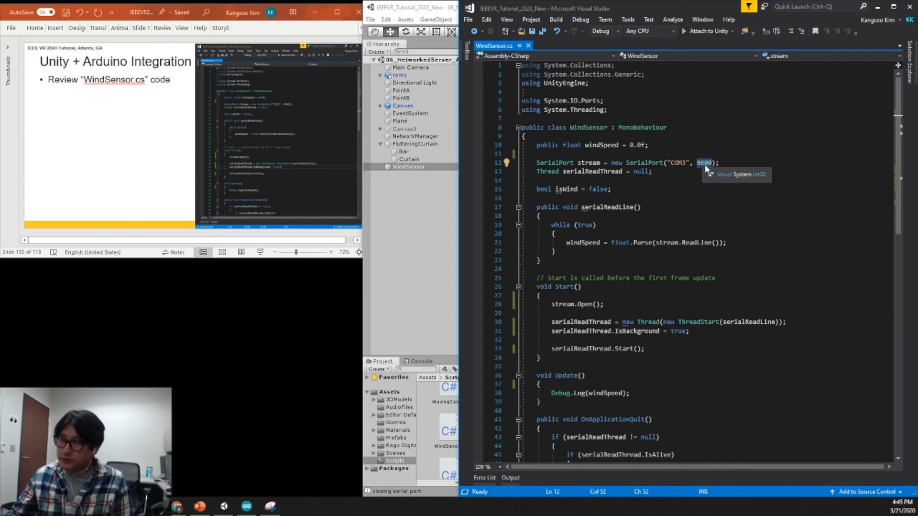
Examine the serialReadThread declaration and the Start method's stream opening and thread creation in WindSensor.cs, including the serialReadLine argument.
key("Down")
double_click(550, 171)
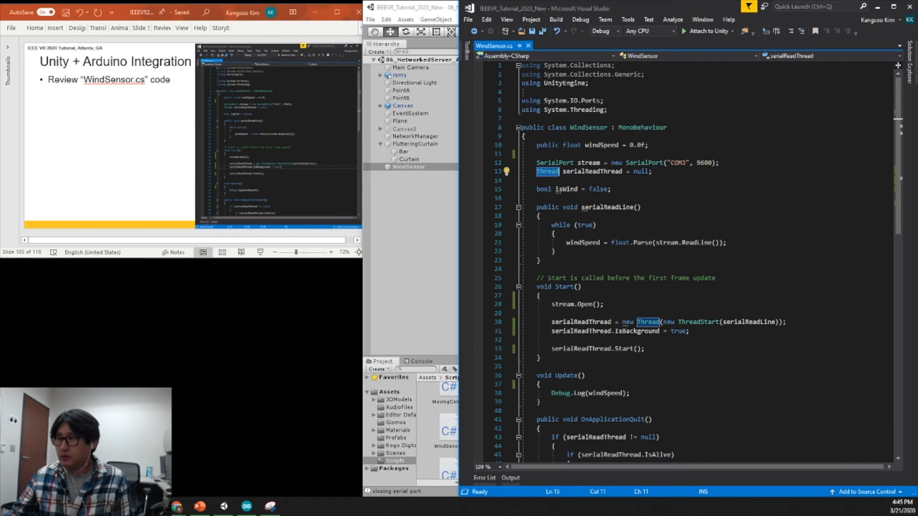
left_click(747, 227)
scroll(641, 229, "up", 1)
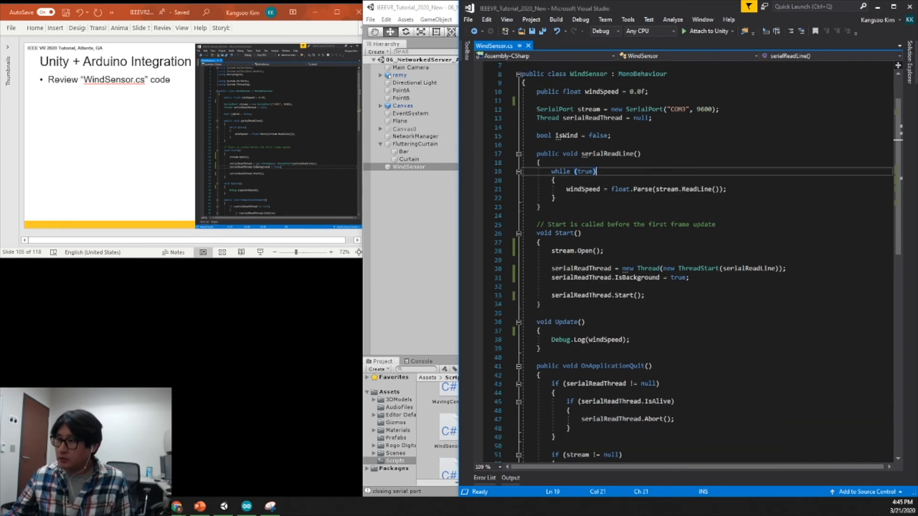
left_click(565, 233)
left_click(557, 251)
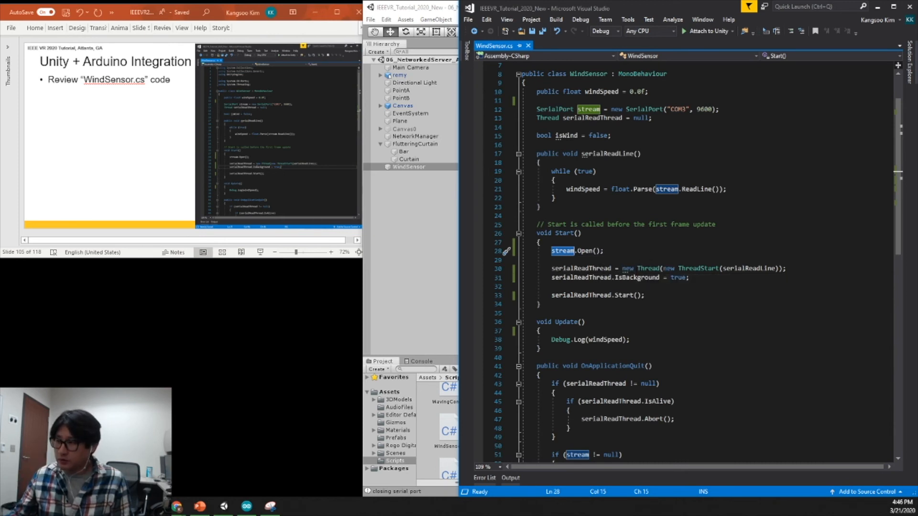
left_click(648, 268)
left_click(737, 268)
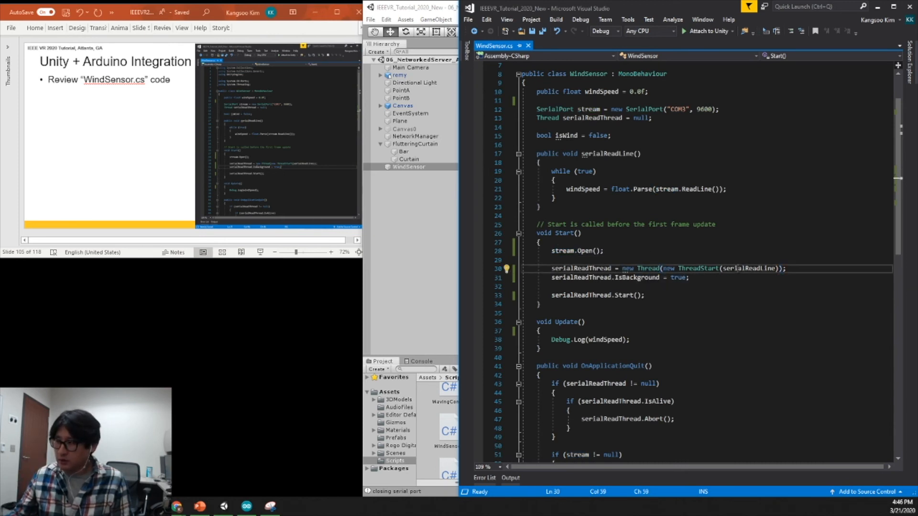
double_click(734, 269)
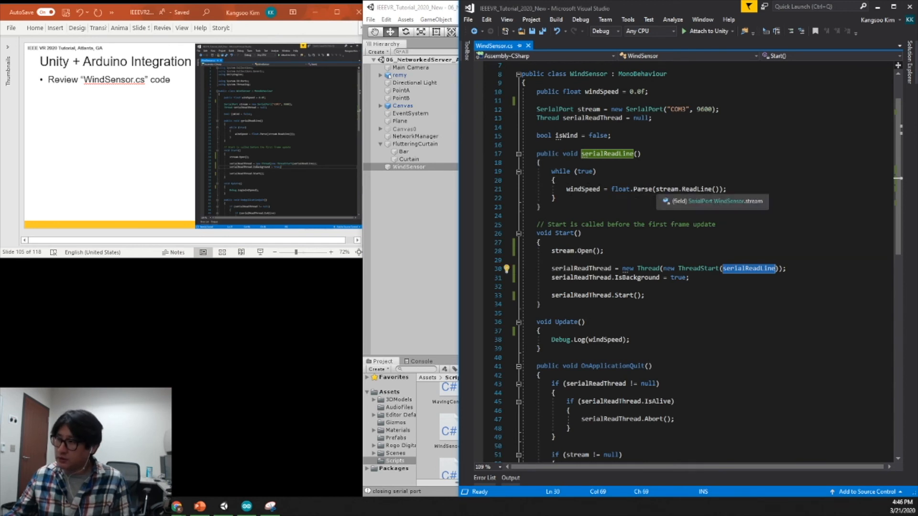
Examine how serialReadLine parses the serial input into windSpeed, and review the Update and OnApplicationQuit methods.
double_click(697, 189)
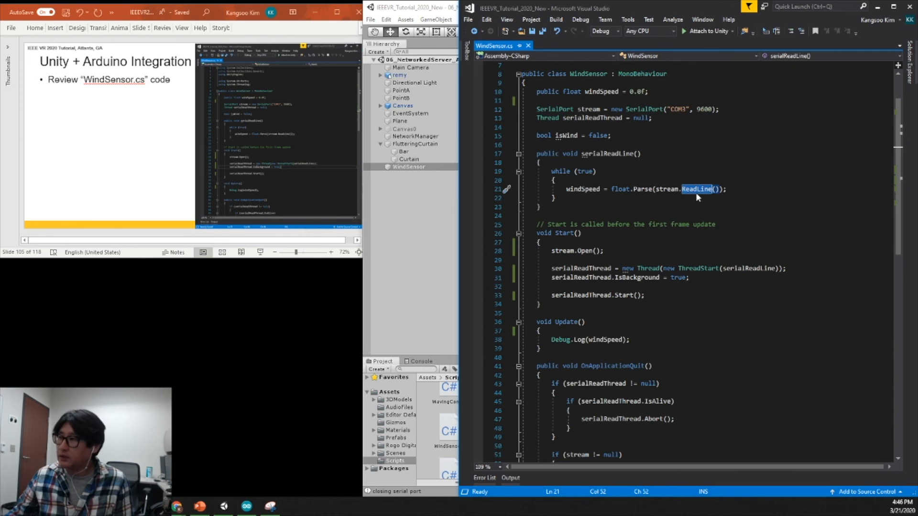
mouse_move(690, 192)
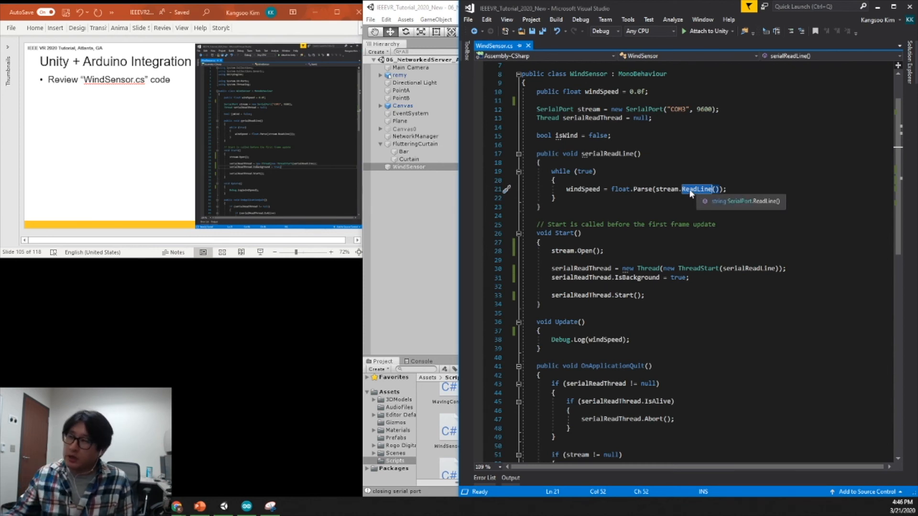
left_click(619, 190)
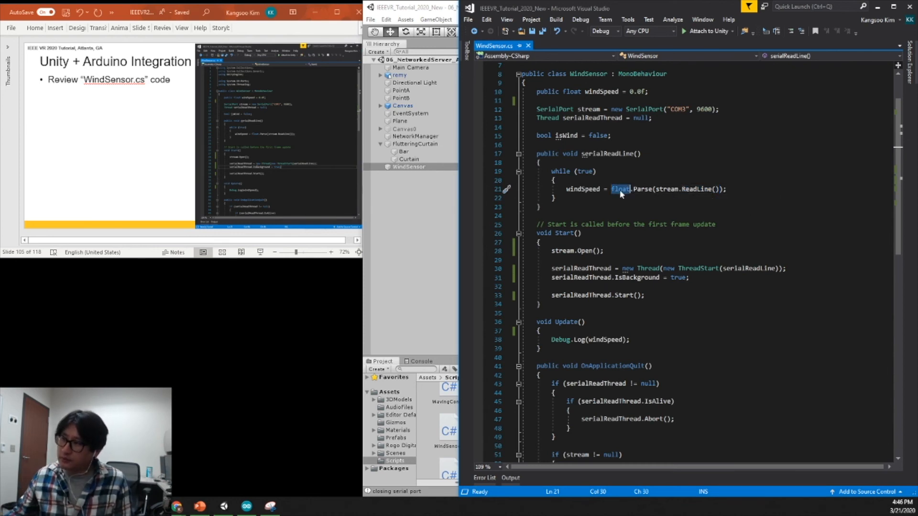
double_click(582, 191)
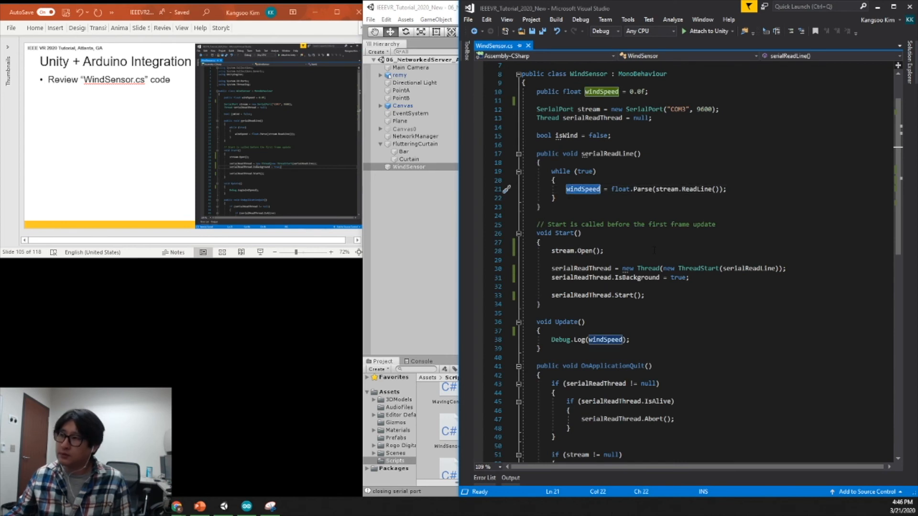
scroll(640, 316, "down", 2)
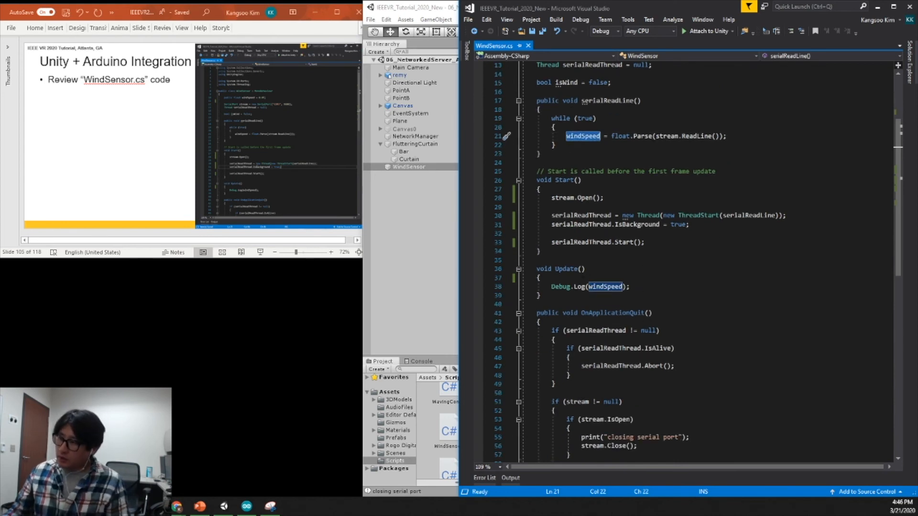
double_click(567, 268)
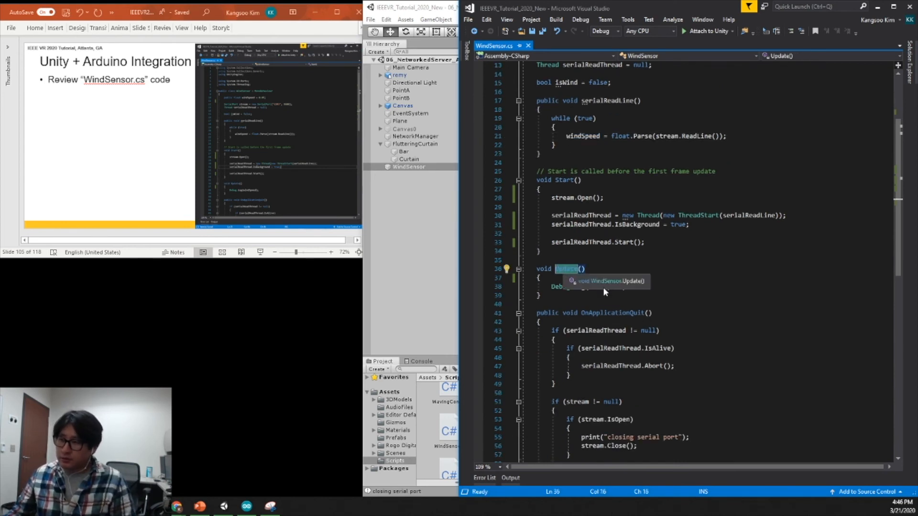
left_click(648, 286)
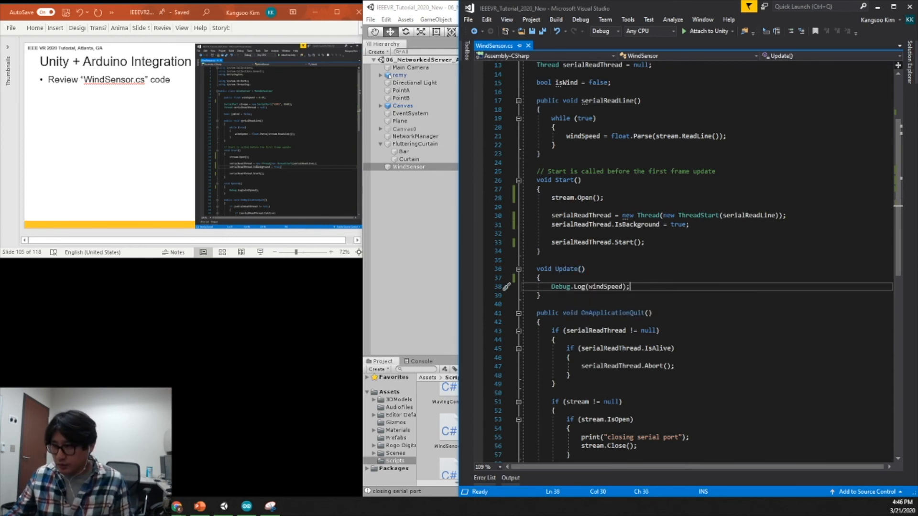
double_click(604, 287)
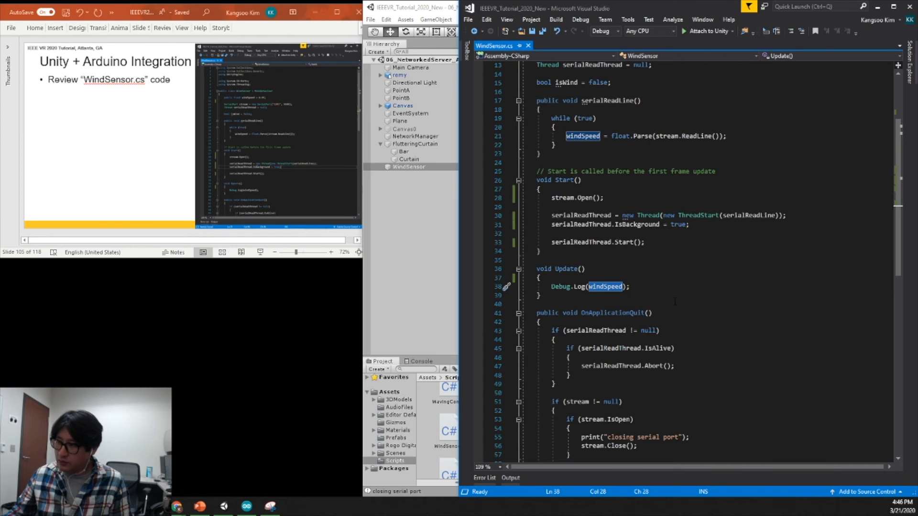
scroll(675, 301, "down", 3)
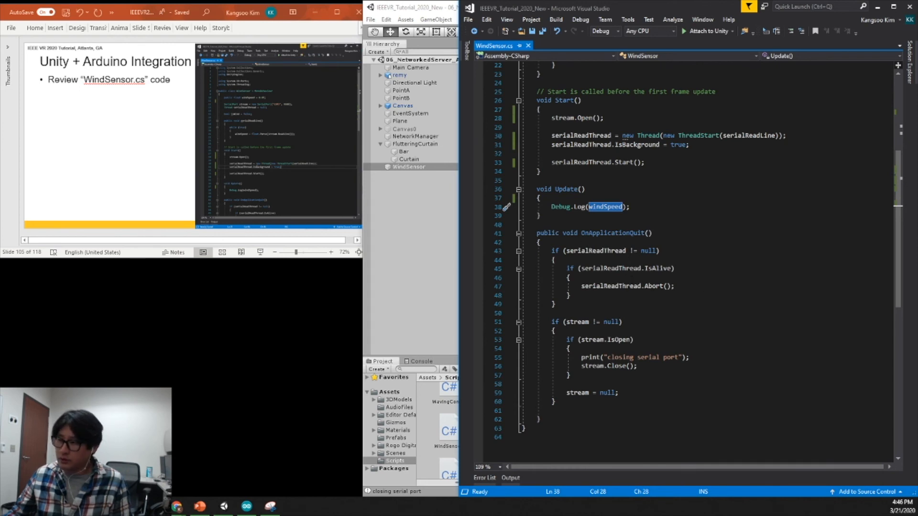
scroll(695, 275, "up", 7)
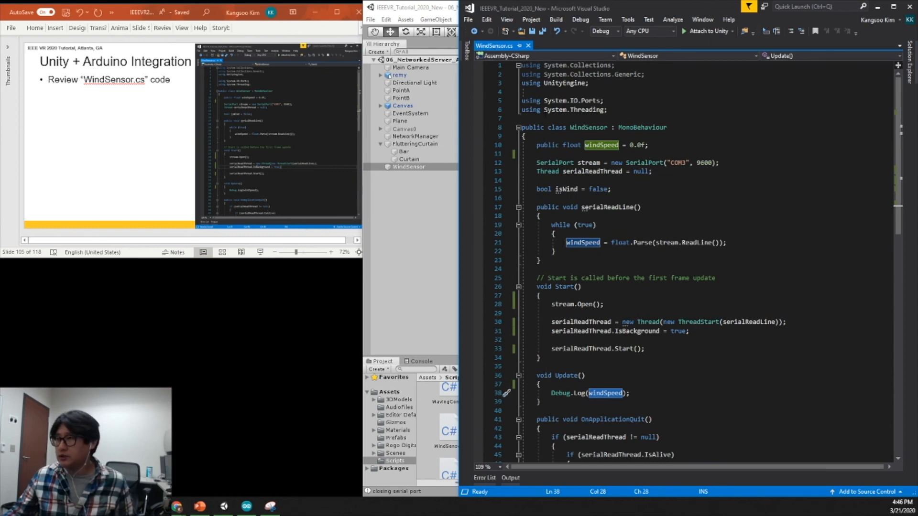
Switch to Unity and play the scene with the WindSensor object selected and the console cleared.
left_click(407, 213)
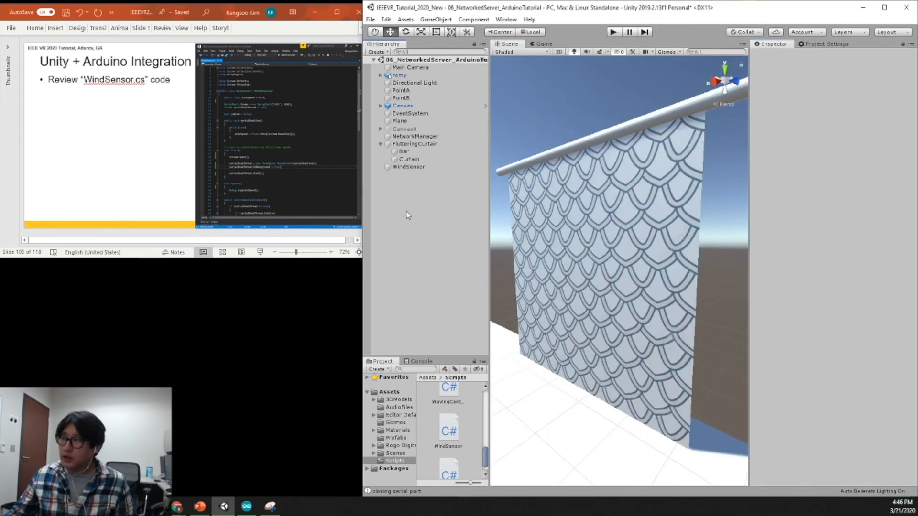
left_click(409, 167)
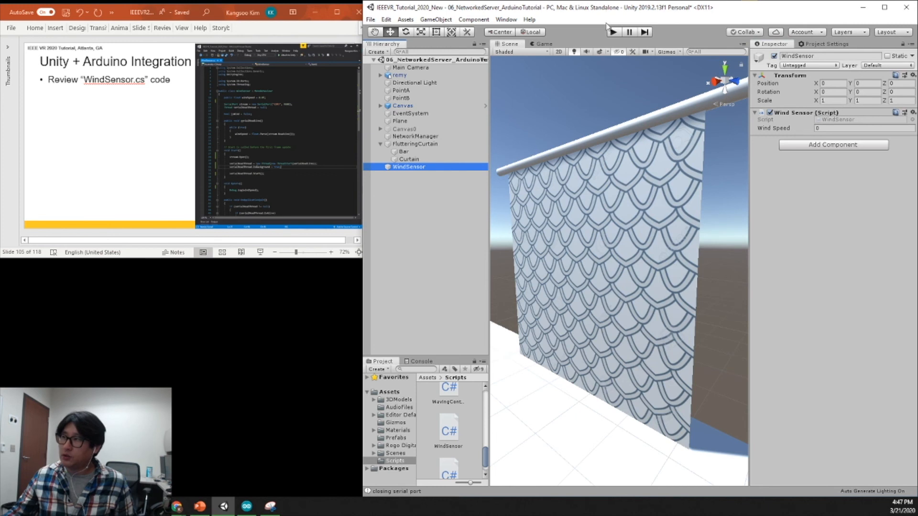
left_click(420, 363)
left_click(374, 370)
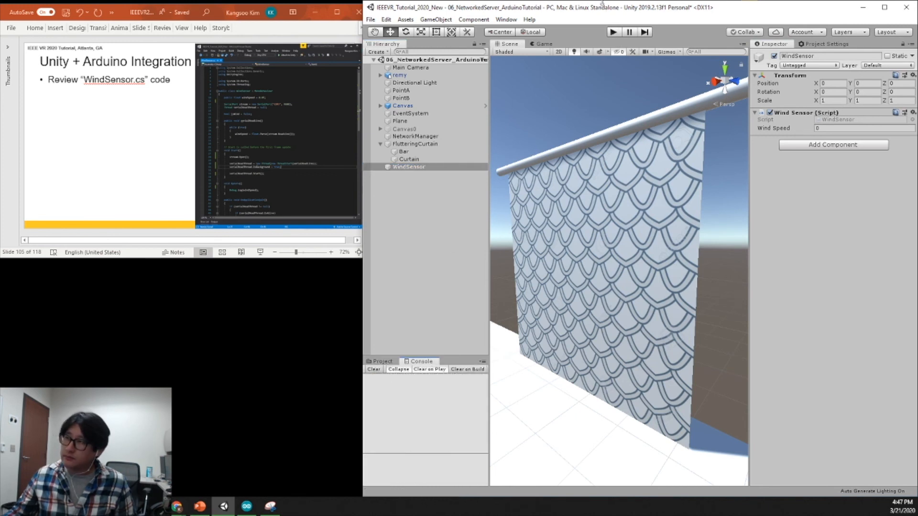
left_click(613, 31)
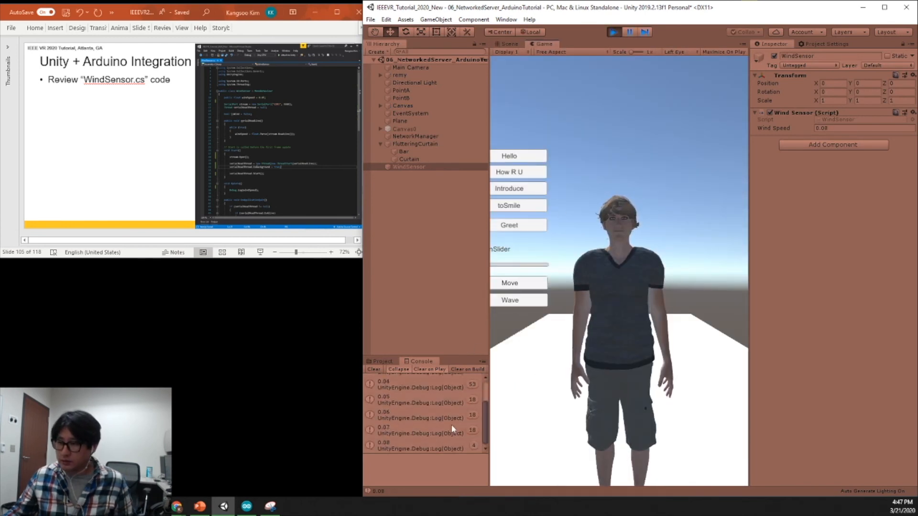
Widen the console to inspect the logged wind speed values and a single log entry's details, and stop playing the scene.
left_click_drag(490, 337, 586, 336)
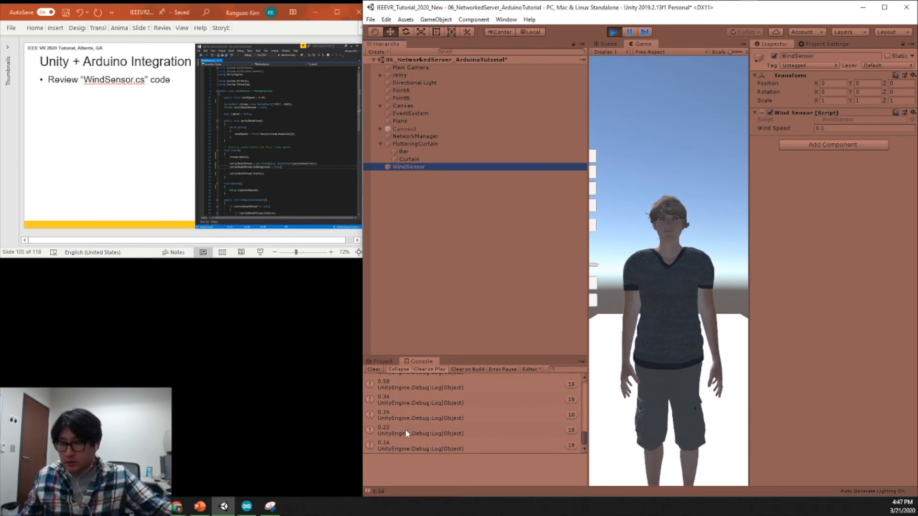
left_click(584, 443)
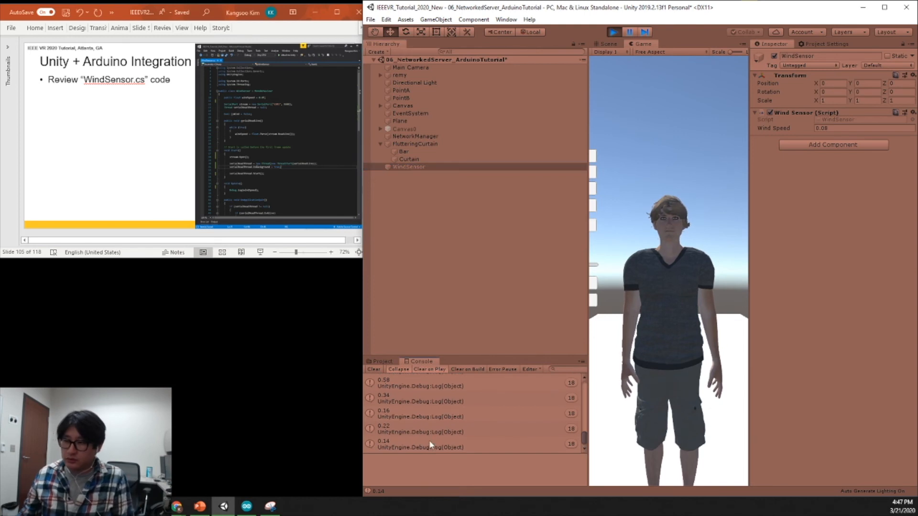
left_click_drag(586, 440, 585, 397)
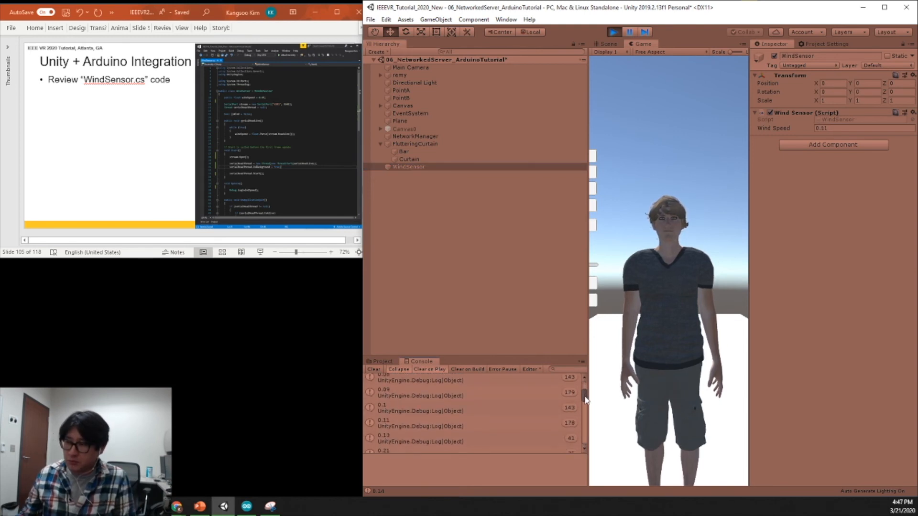
left_click(425, 428)
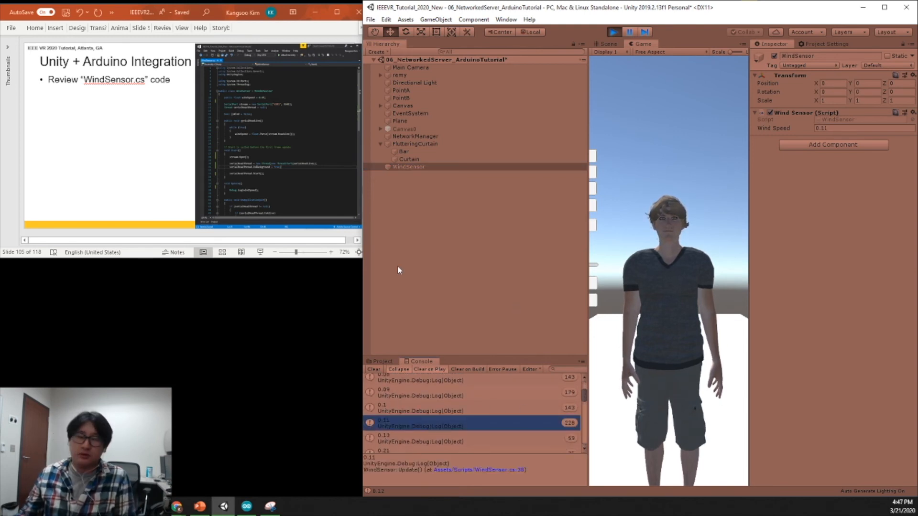
left_click(614, 31)
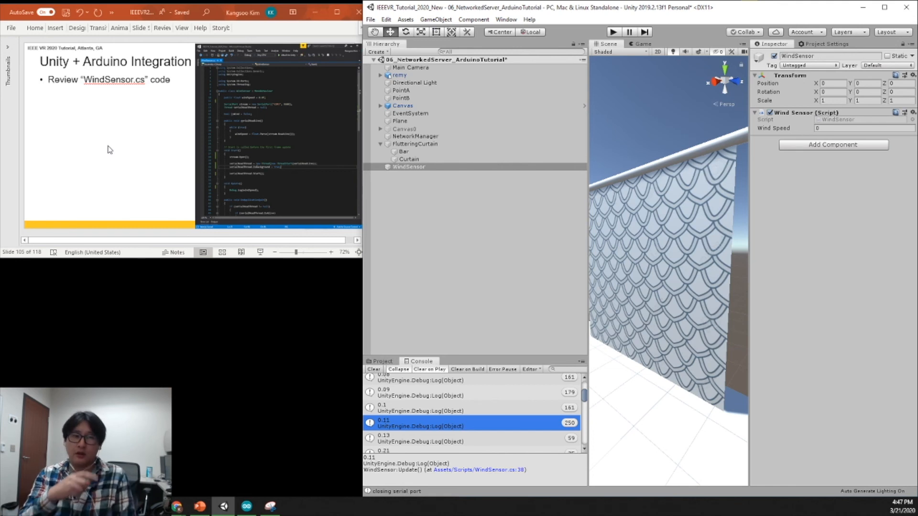
Switch to PowerPoint and advance the deck to the slide about attaching CurtainController.cs to the Curtain game object.
left_click(450, 232)
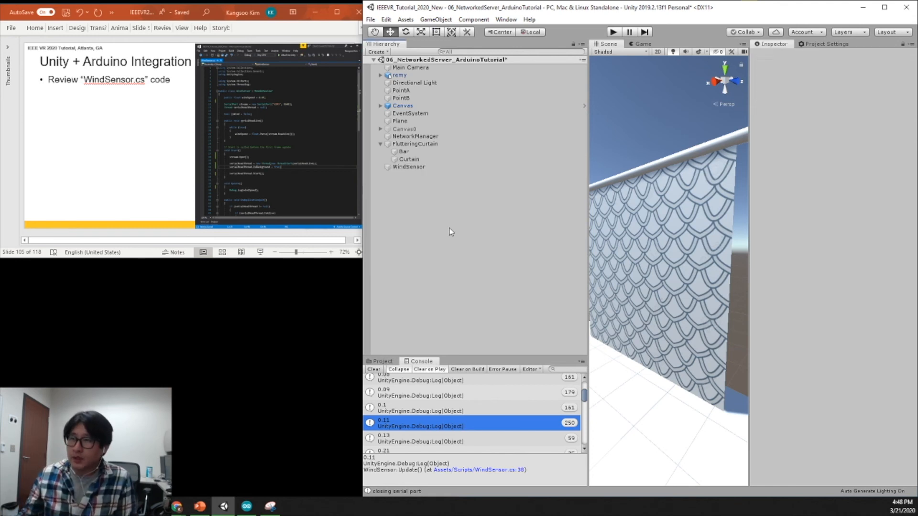
left_click(452, 159)
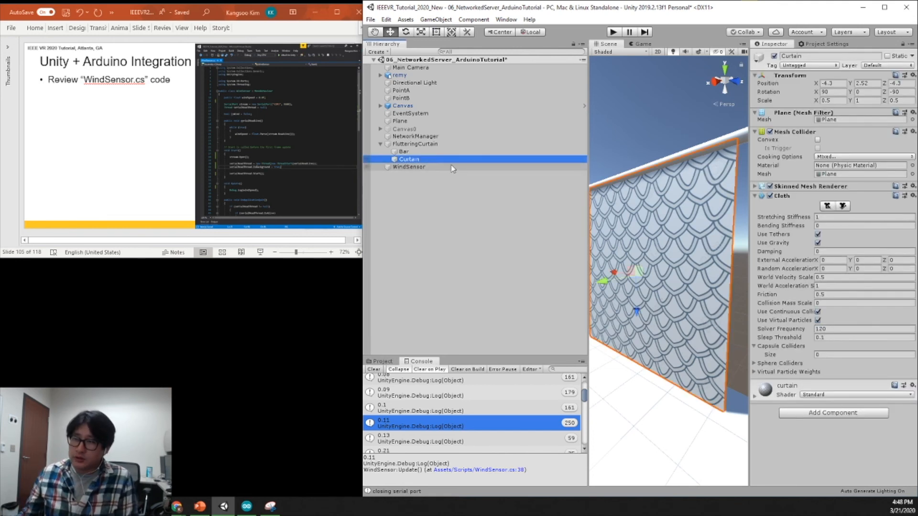
left_click(151, 203)
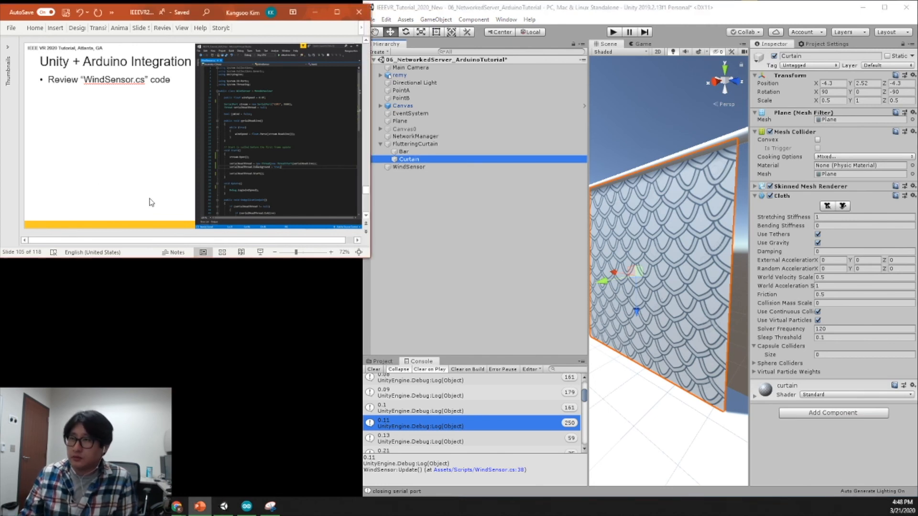
scroll(151, 203, "down", 1)
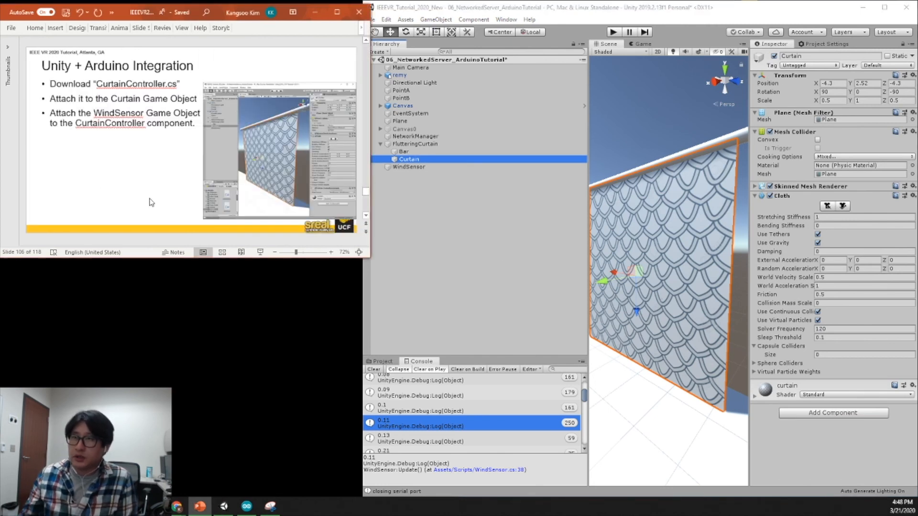
In Unity, attach the CurtainController script from the Scripts folder to the Curtain game object.
left_click(472, 246)
left_click(383, 362)
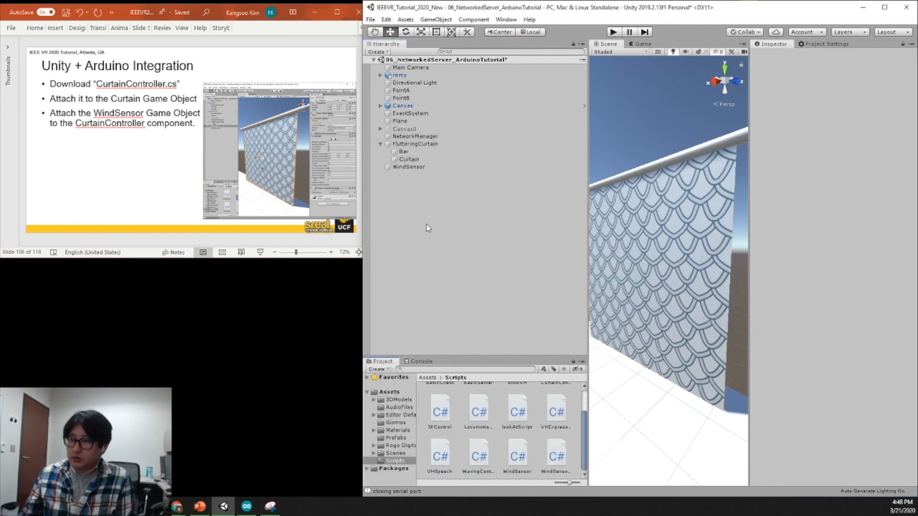
scroll(586, 416, "up", 1)
scroll(586, 416, "up", 1)
left_click(555, 409)
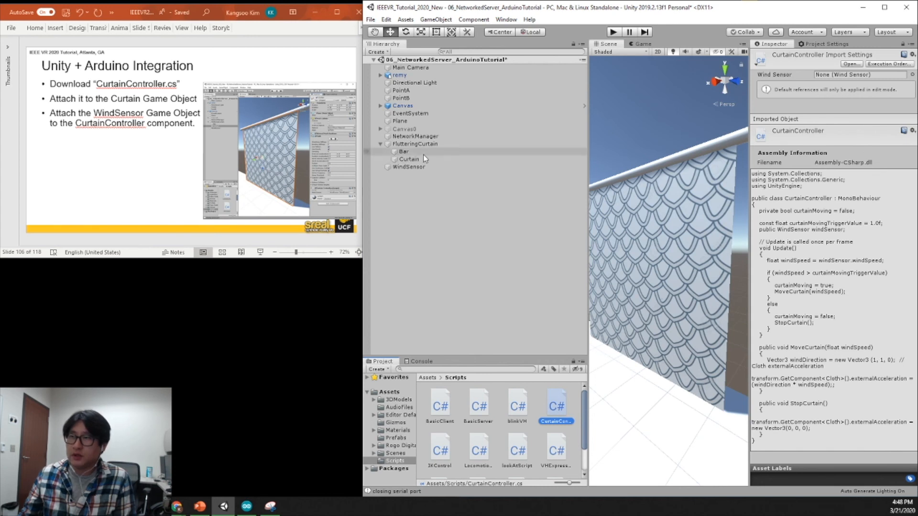
left_click(413, 160)
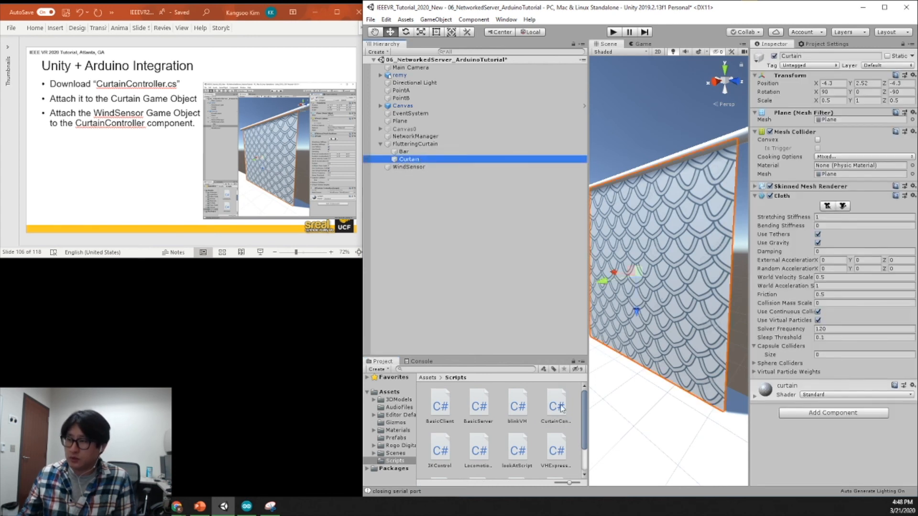
mouse_move(409, 167)
left_mouse_down()
mouse_move(445, 170)
mouse_move(409, 163)
left_mouse_up()
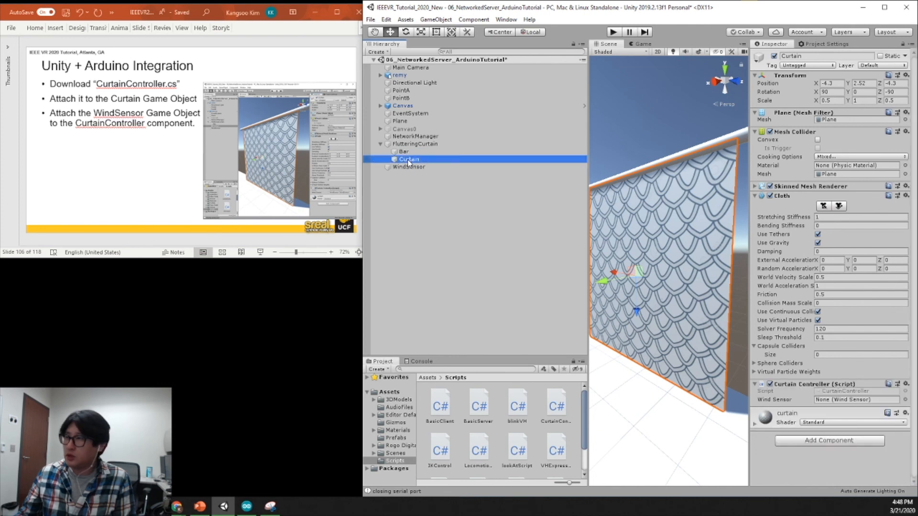
Assign the WindSensor game object as the Wind Sensor reference of the Curtain's Curtain Controller component.
left_click(472, 259)
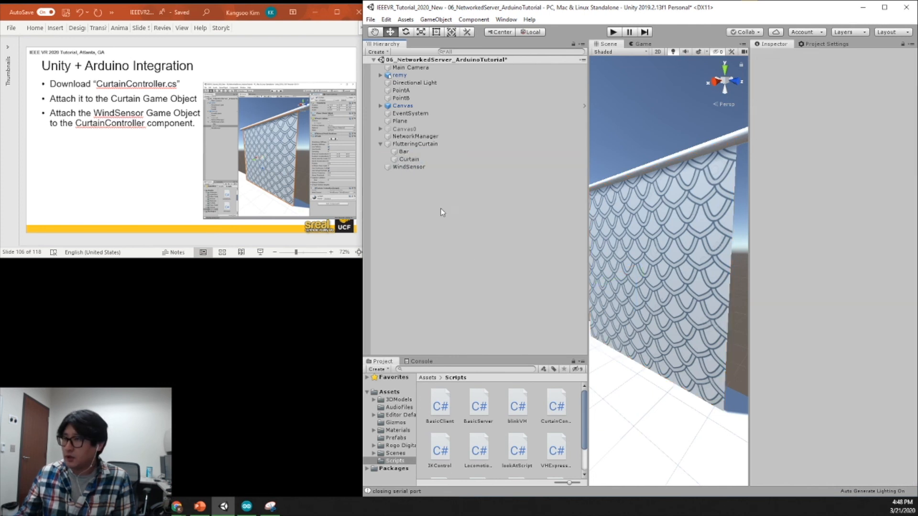
left_click(444, 161)
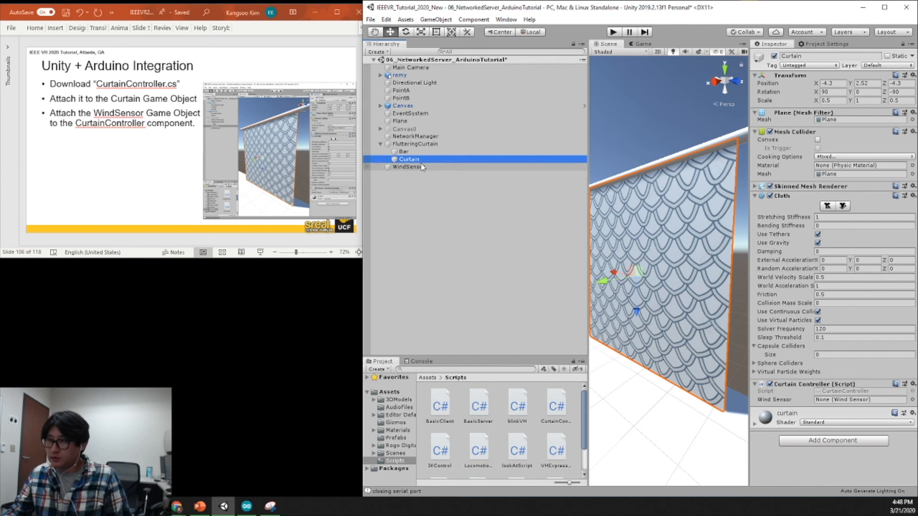
left_click_drag(405, 167, 831, 402)
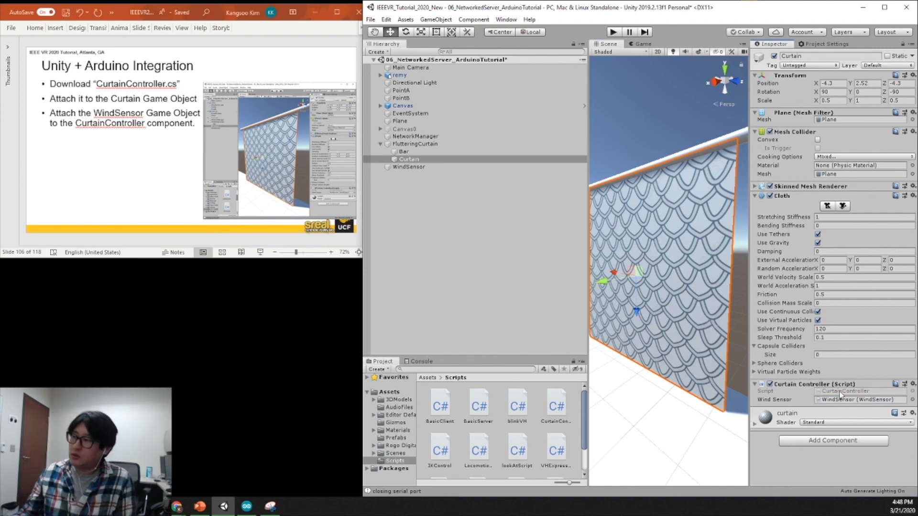
Open the Curtain's CurtainController script in Visual Studio and advance the PowerPoint deck to the slide about reviewing CurtainController.cs.
double_click(841, 392)
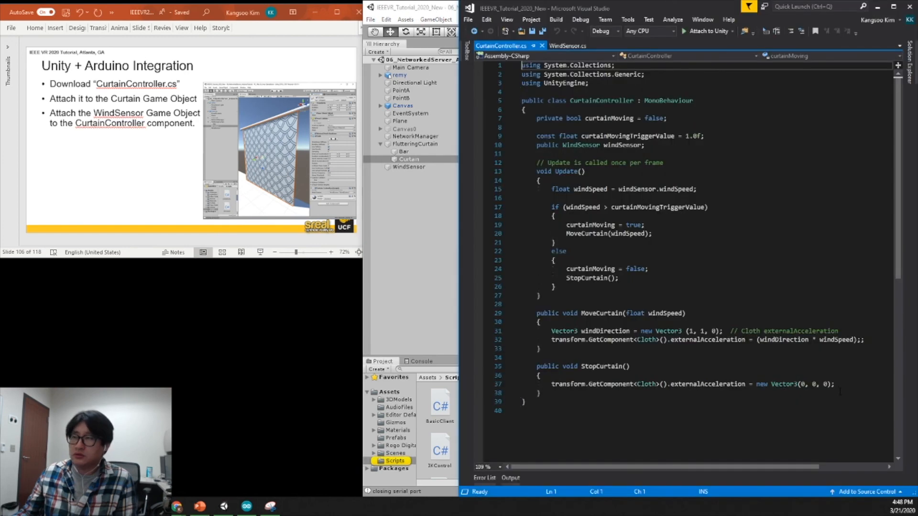
left_click(220, 47)
scroll(219, 48, "down", 1)
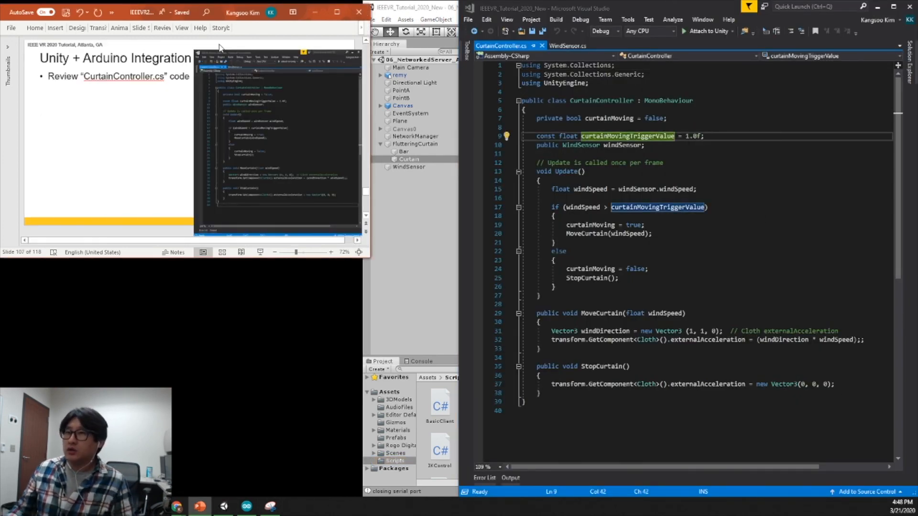
In Visual Studio, examine how CurtainController's Update method uses windSensor.windSpeed, curtainMovingTriggerValue, curtainMoving and the MoveCurtain call.
left_click(676, 177)
double_click(605, 102)
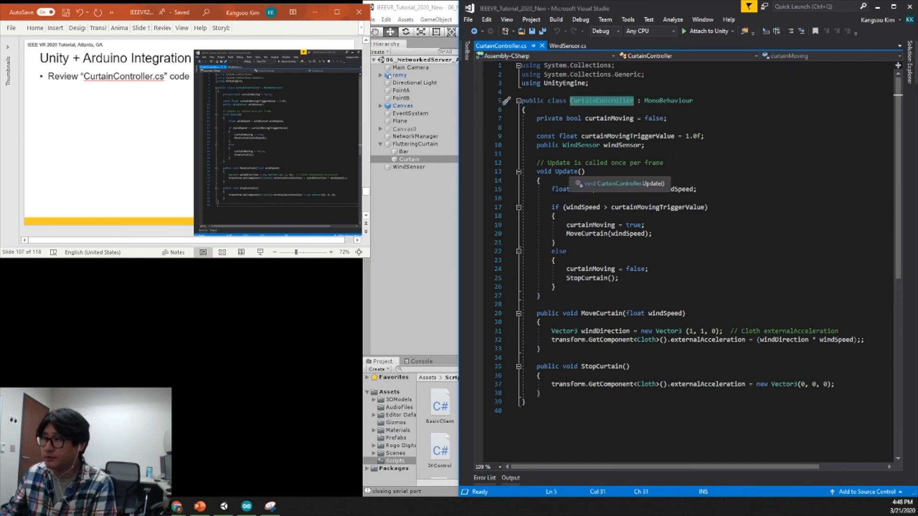
double_click(637, 189)
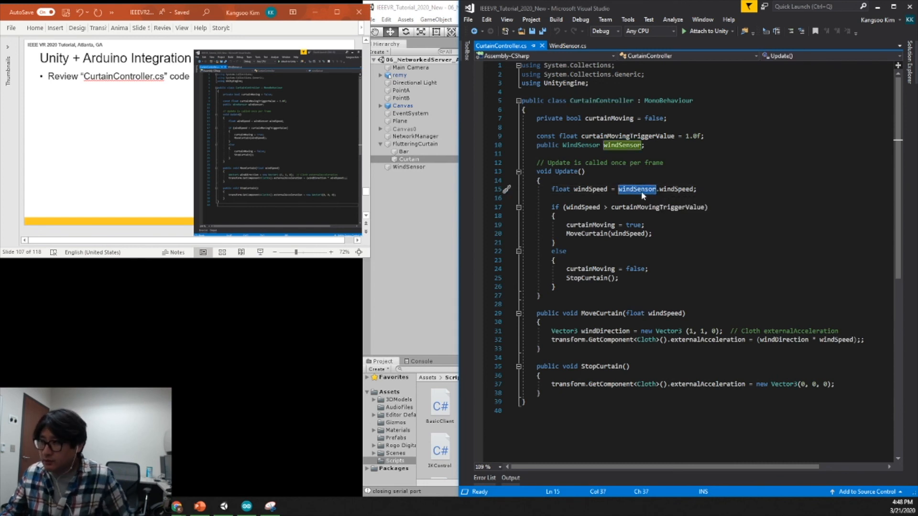
double_click(674, 190)
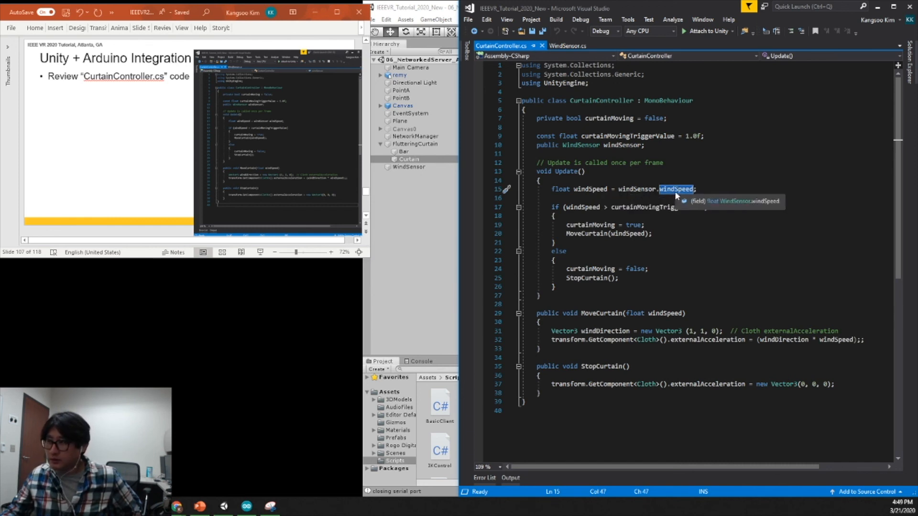
left_click(592, 189)
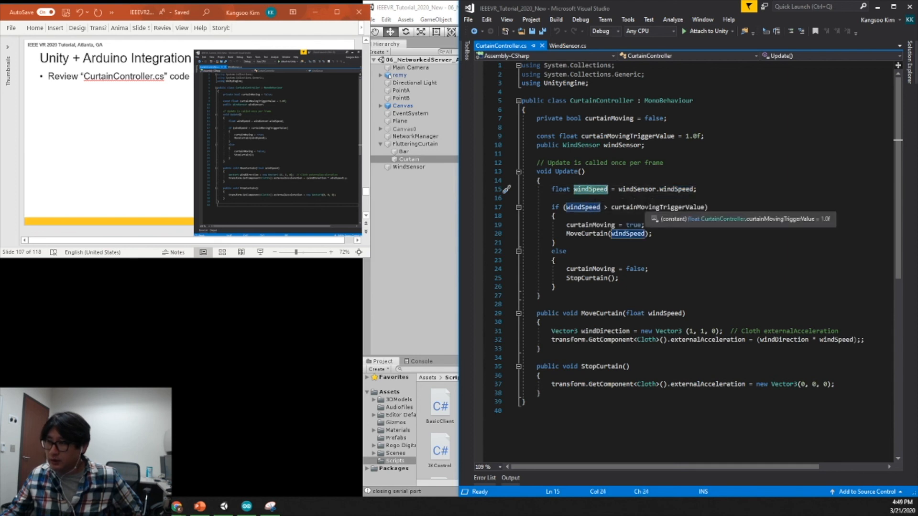
left_click(646, 208)
double_click(646, 208)
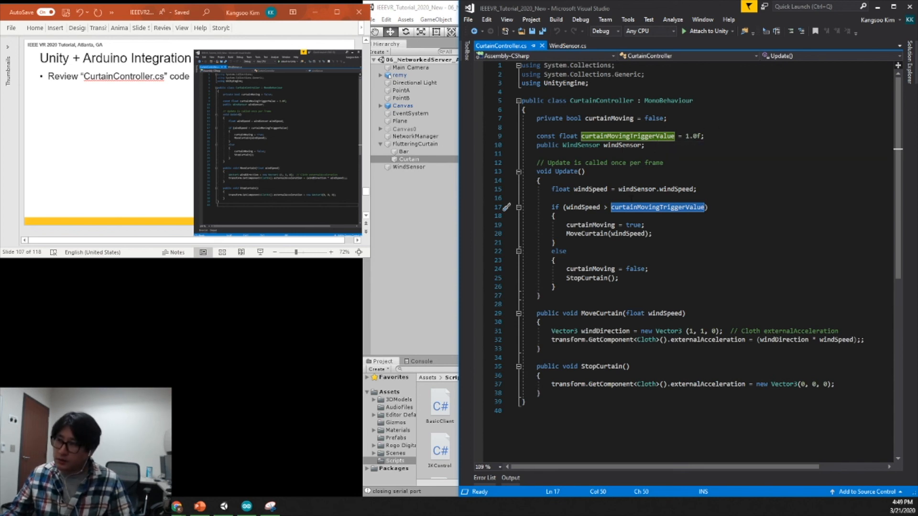
double_click(607, 225)
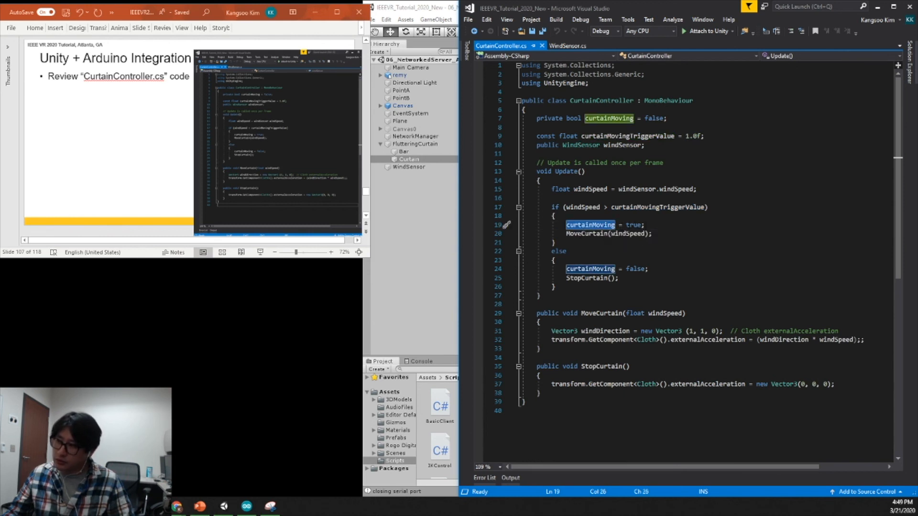
left_click(590, 234)
double_click(589, 233)
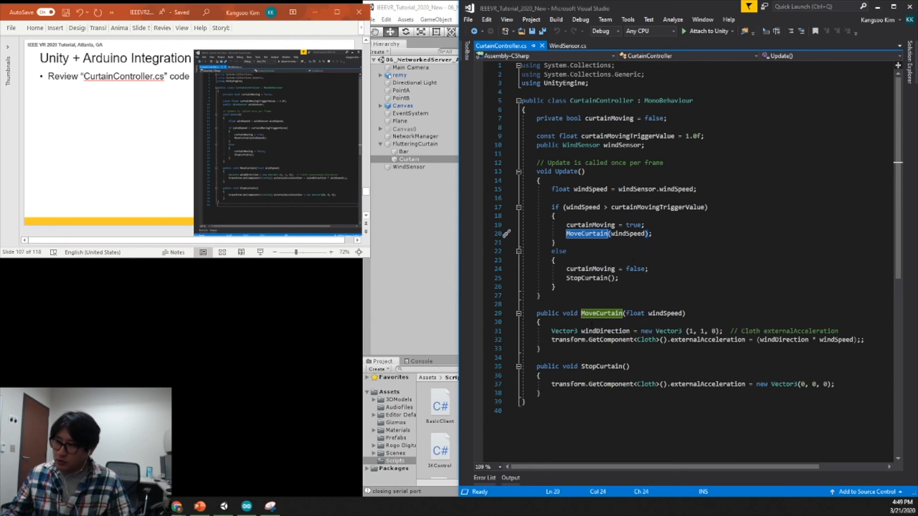
Examine the MoveCurtain method's windDirection vector and how the Cloth component's externalAcceleration is calculated from it and windSpeed.
left_click(607, 314)
scroll(734, 278, "down", 1)
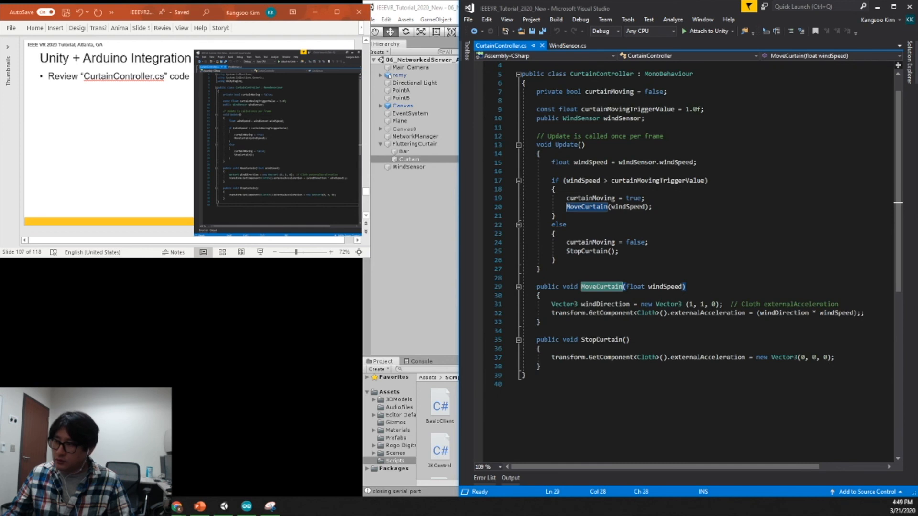
double_click(606, 306)
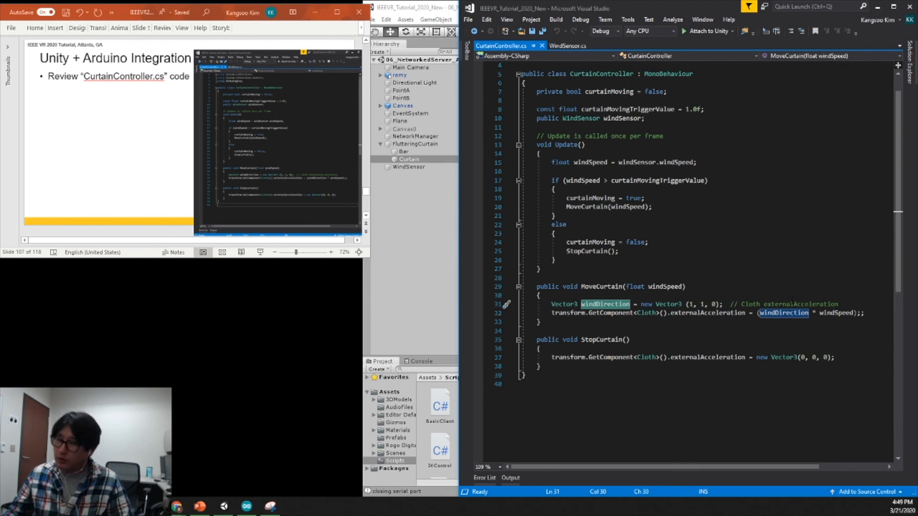
double_click(792, 304)
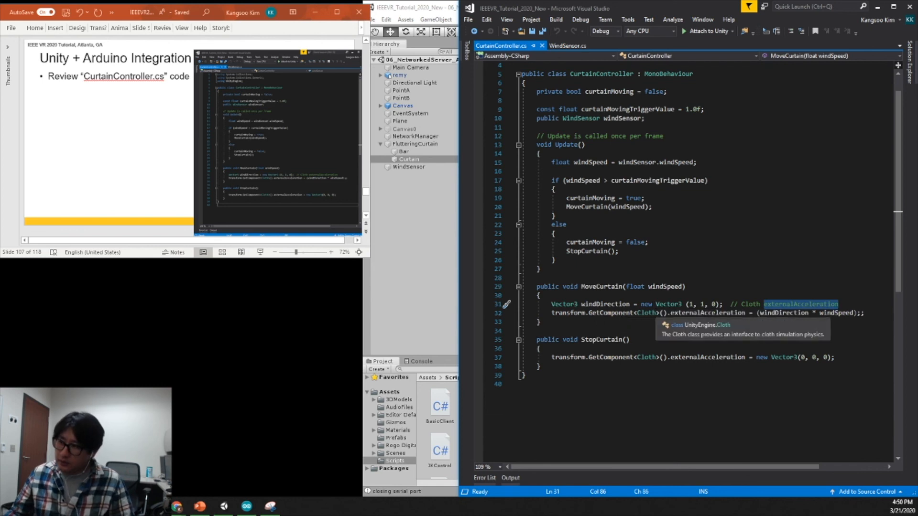
left_click(648, 313)
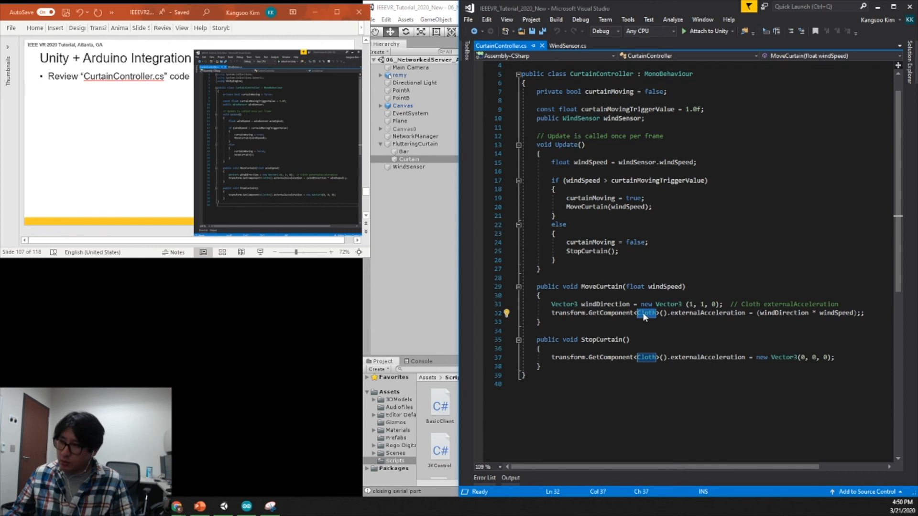
left_click(726, 313)
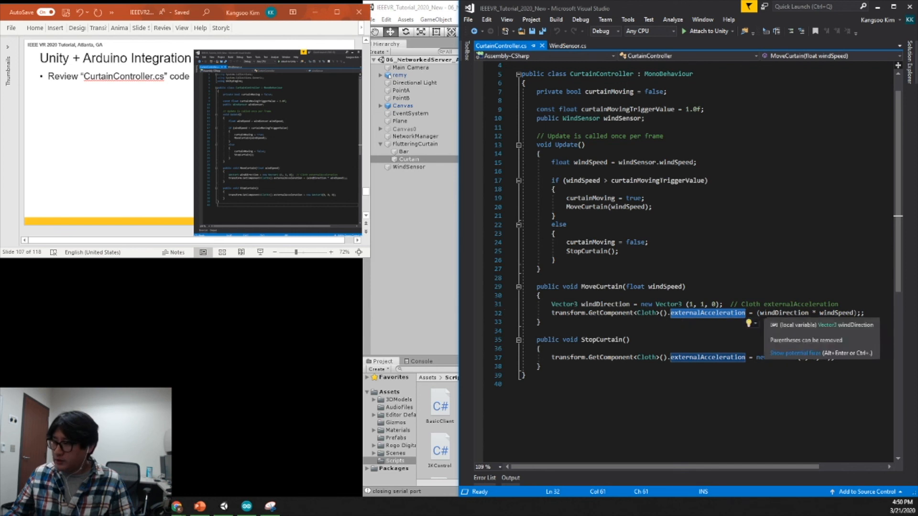
left_click(854, 314)
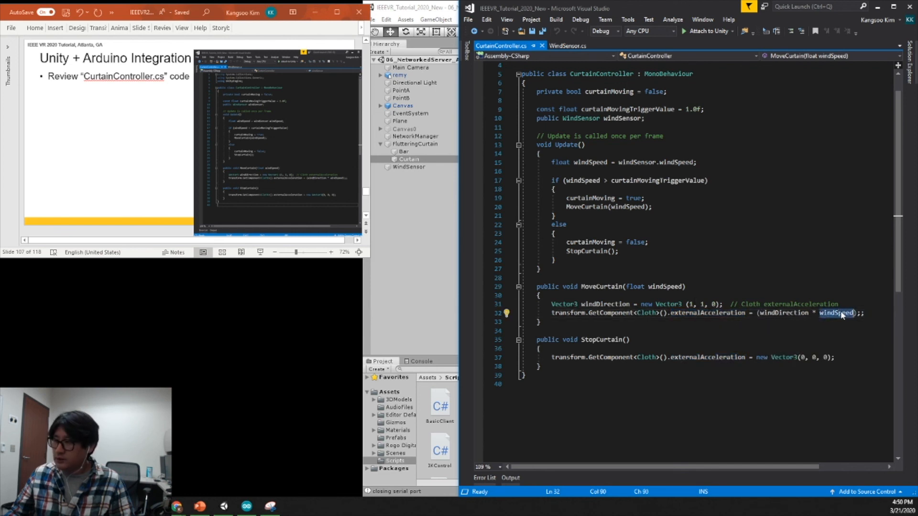
double_click(789, 313)
double_click(852, 314)
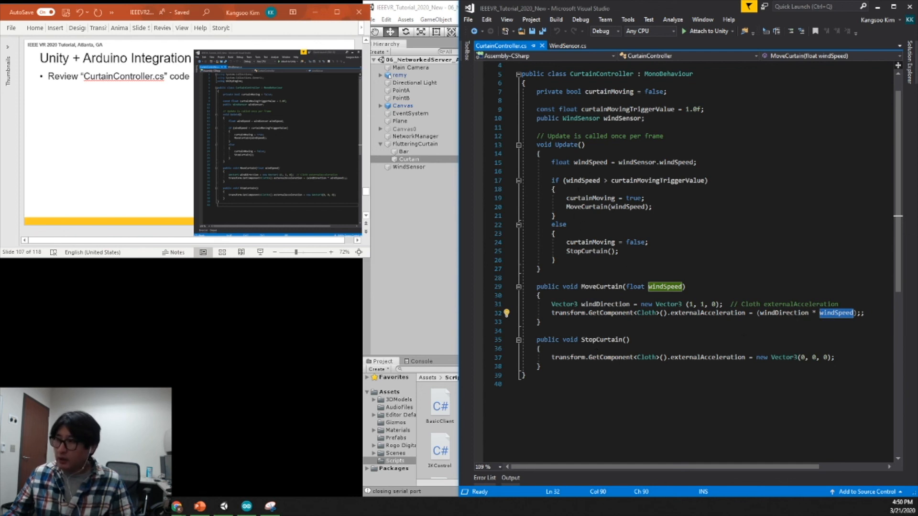
Examine the windSpeed condition in Update, the StopCurtain call and the externalAcceleration assignment in the StopCurtain method.
left_click(585, 180)
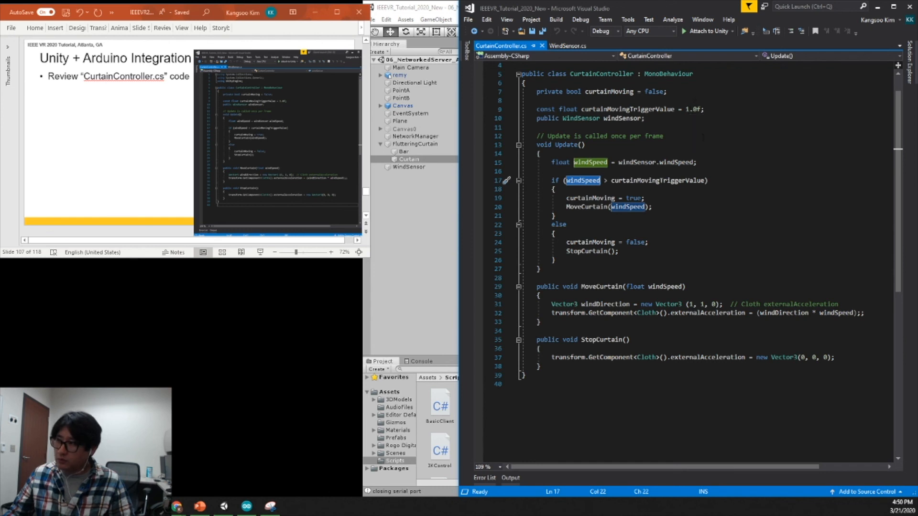
left_click(604, 251)
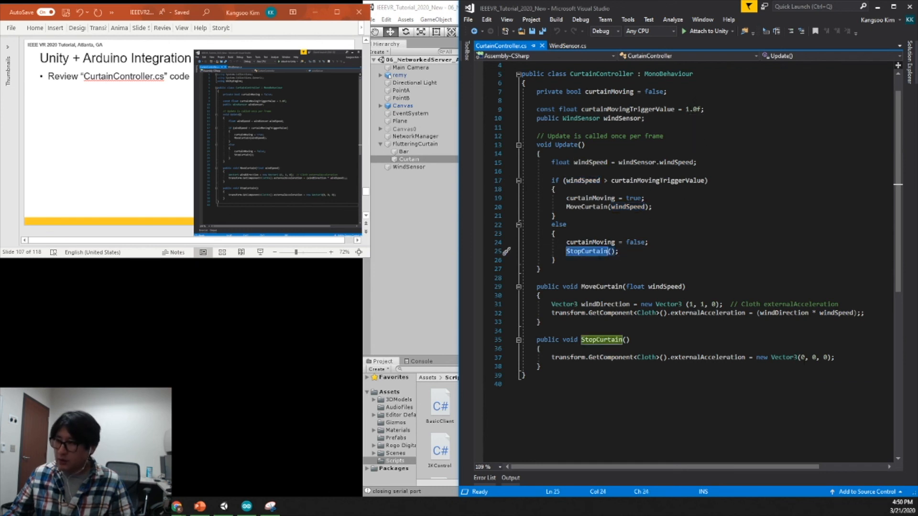
double_click(707, 358)
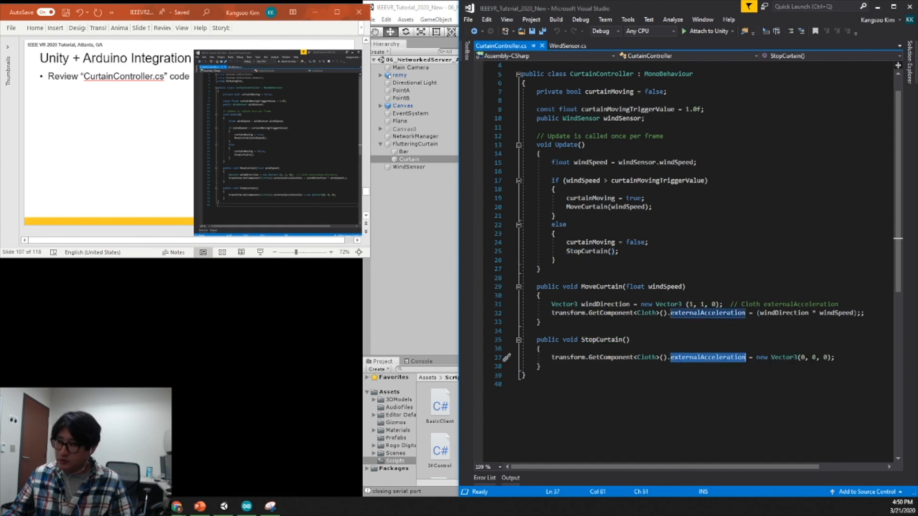
scroll(740, 268, "up", 1)
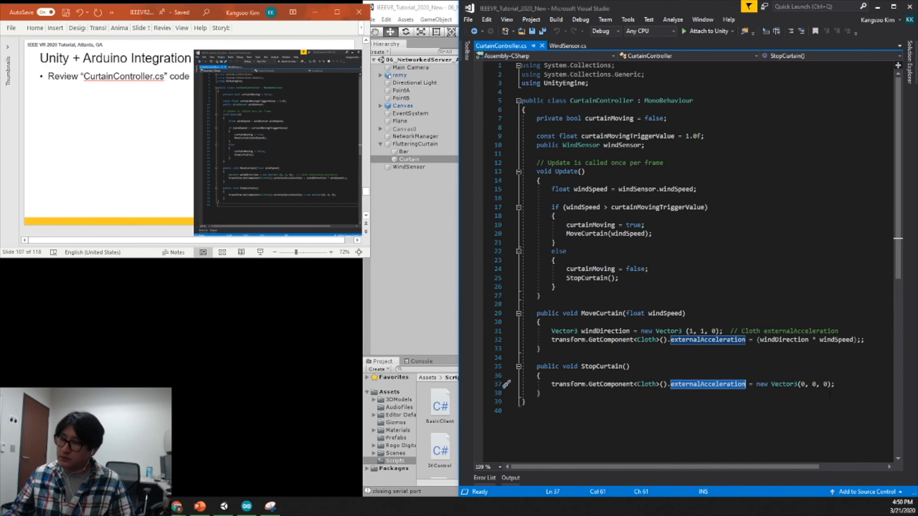
Switch to Unity, play the scene with WindSensor selected to check the curtain's reaction to the wind speed, and stop playing.
left_click(403, 259)
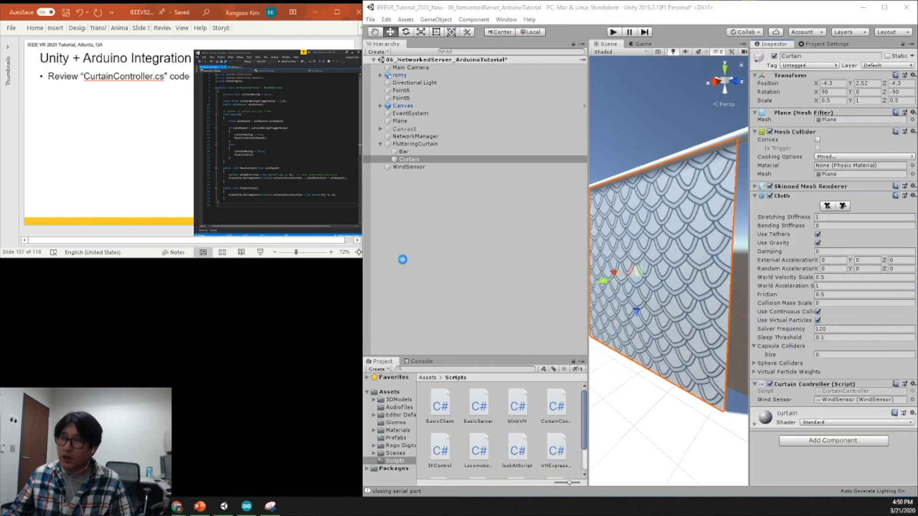
left_click(420, 168)
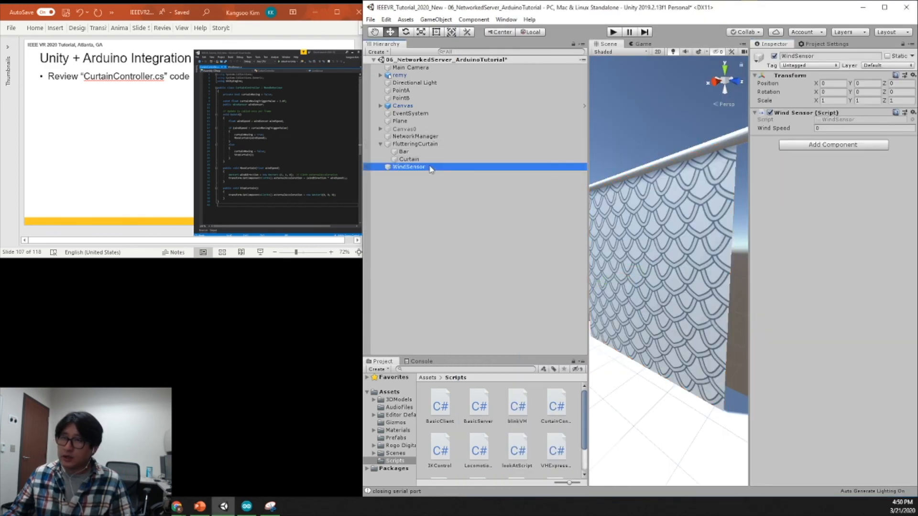
left_click(613, 32)
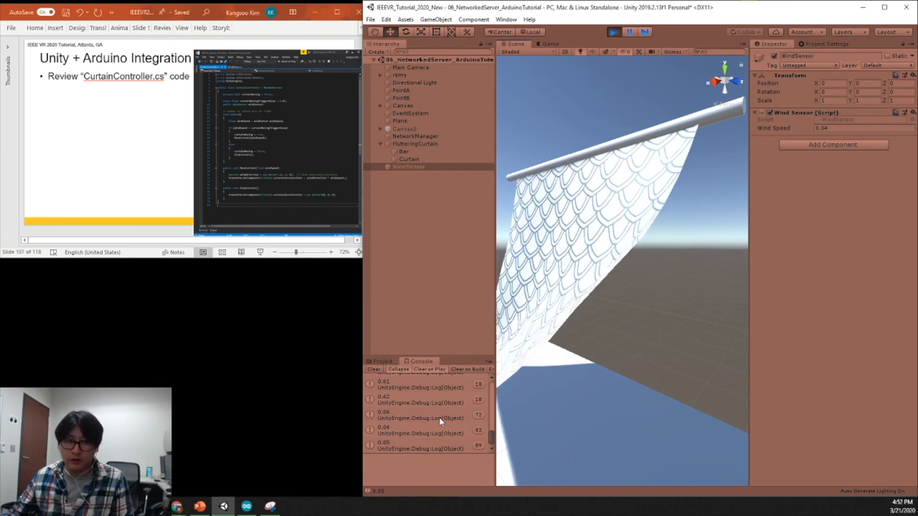
mouse_move(697, 346)
left_mouse_down("alt")
mouse_move(640, 361)
mouse_move(700, 359)
mouse_move(704, 344)
mouse_move(683, 346)
left_mouse_up("alt")
scroll(699, 358, "down", 8)
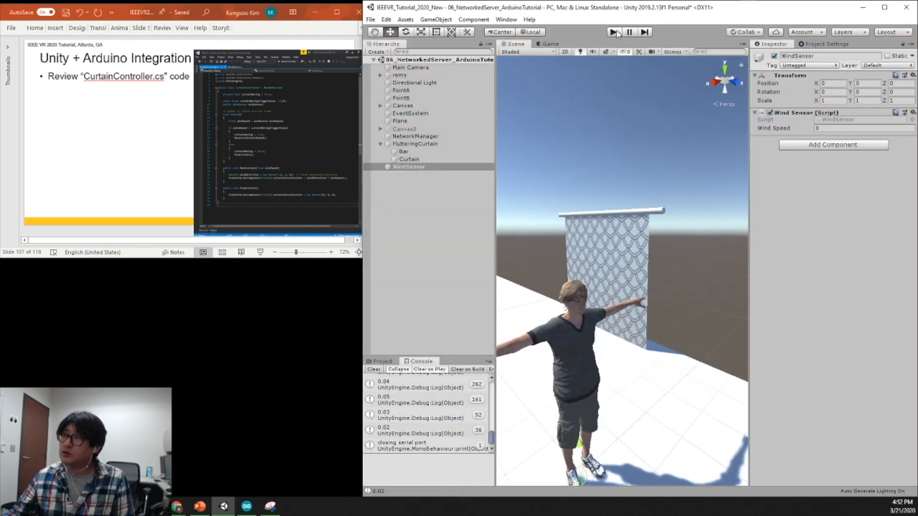
left_click(613, 32)
Switch to PowerPoint and advance the deck through the play-and-test and Unity + Arduino Integration Resources slides to the closing Thank you slide.
left_click(101, 233)
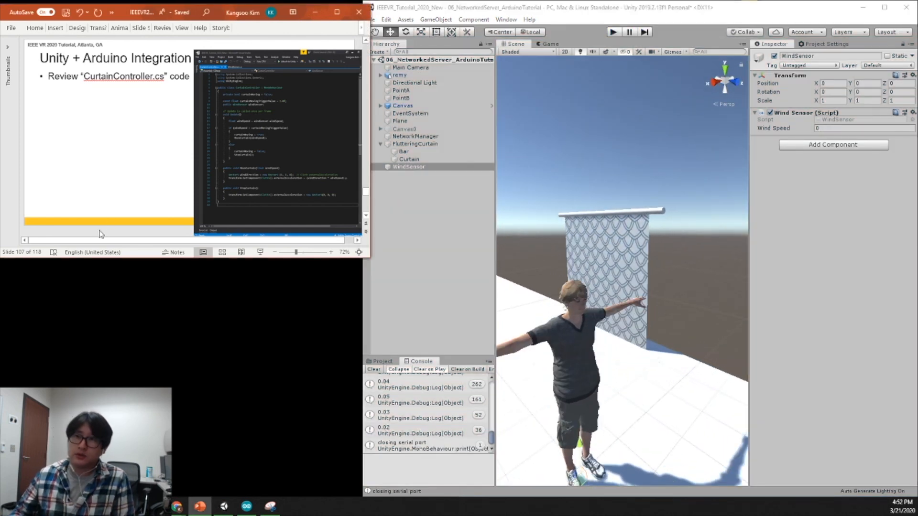
scroll(101, 234, "down", 1)
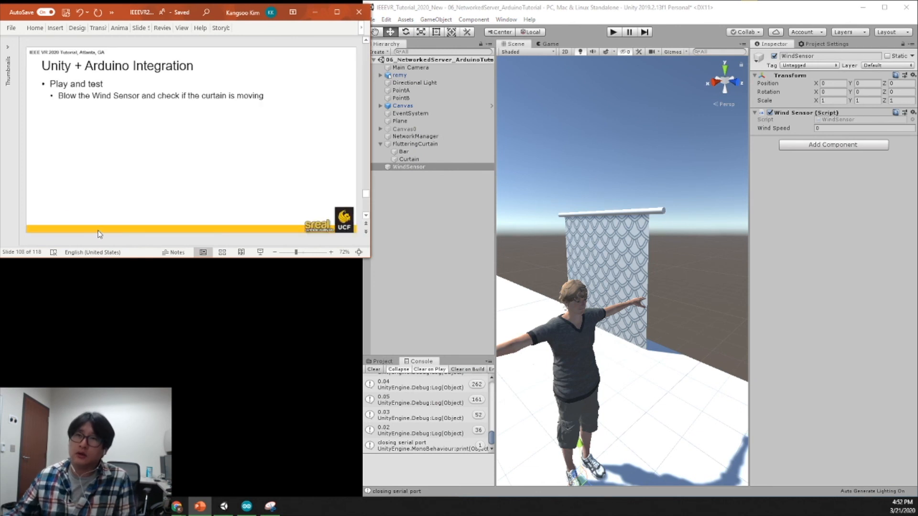
scroll(48, 240, "down", 1)
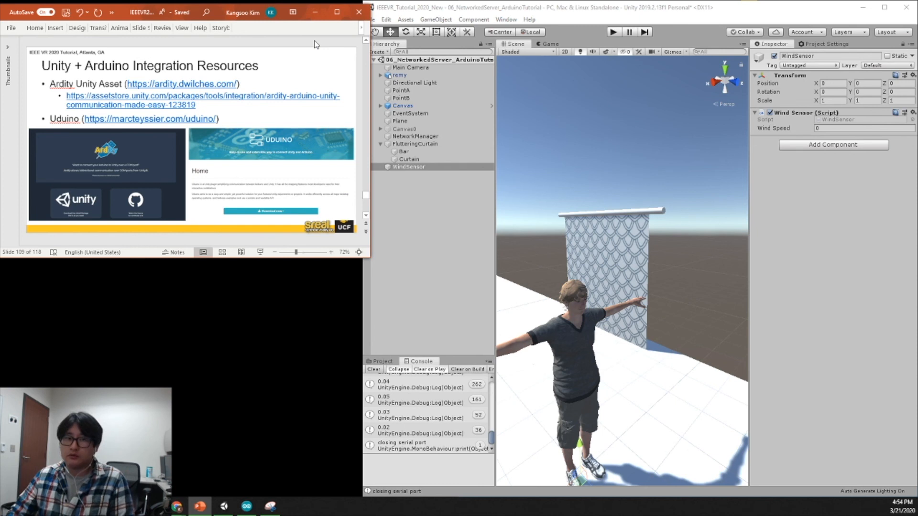
key("Page_Down")
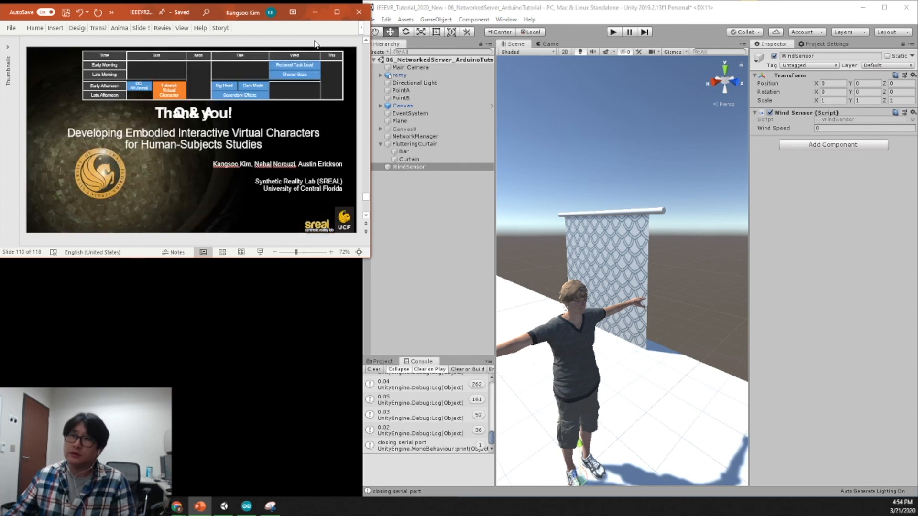